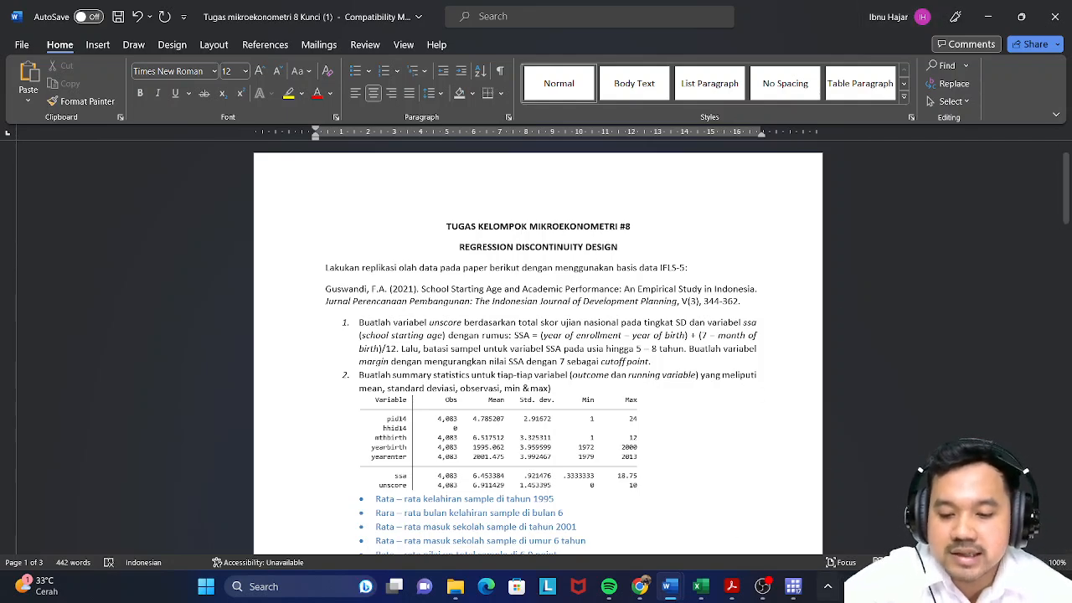
Step: Switch to Stata's Do-file Editor with dofile tugas RDD and run line 2 to load the b3a_dl3.dta dataset
mouse_move(792, 586)
click(805, 560)
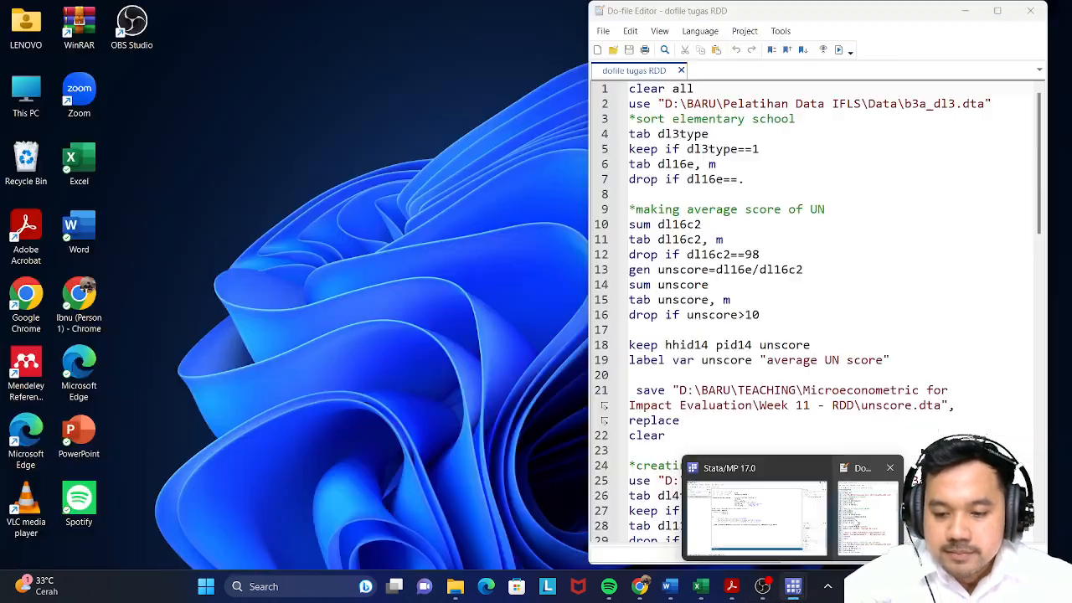
click(862, 510)
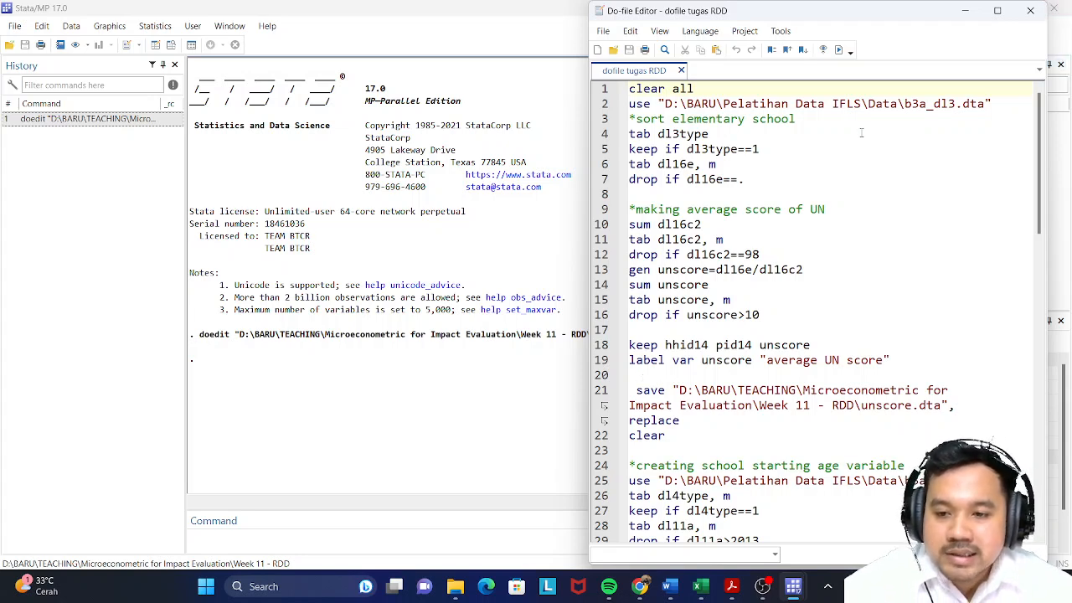
click(604, 107)
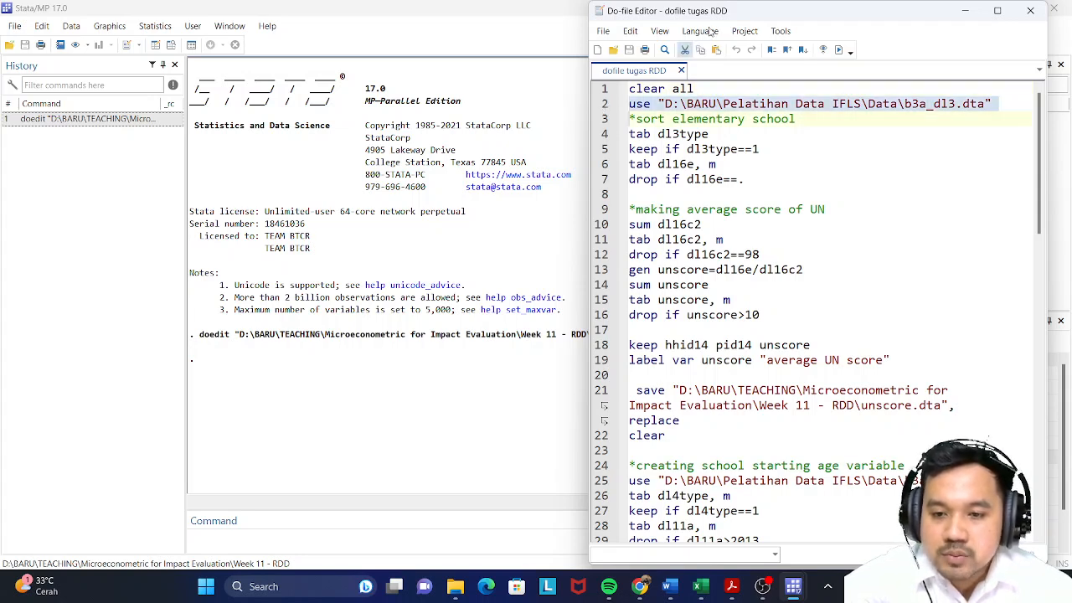
click(838, 50)
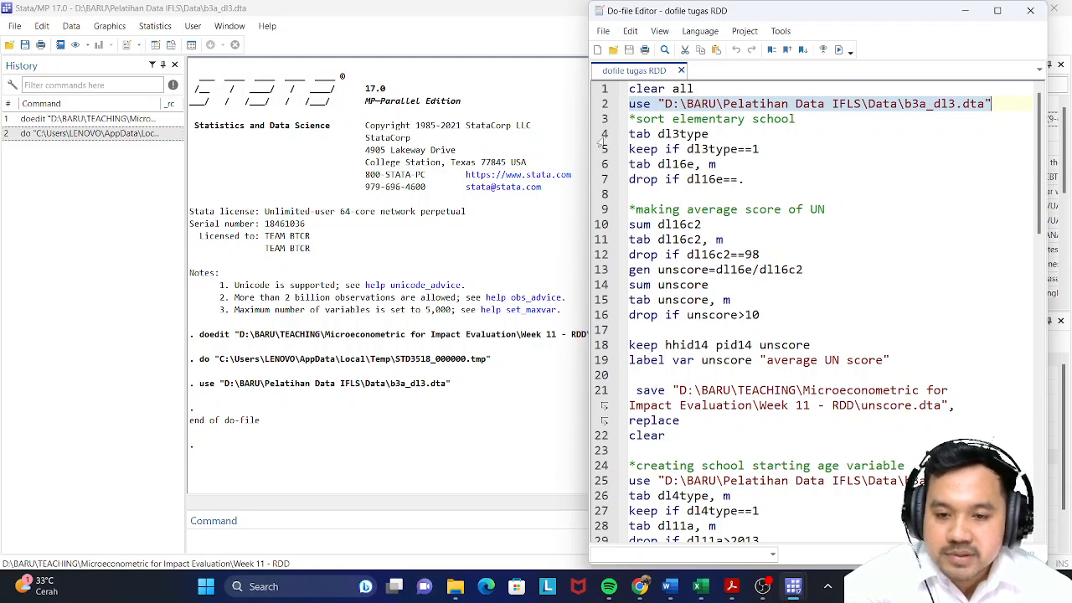
Step: Run do-file lines 4 and 5 separately to tabulate dl3type and keep only observations with dl3type==1
click(604, 134)
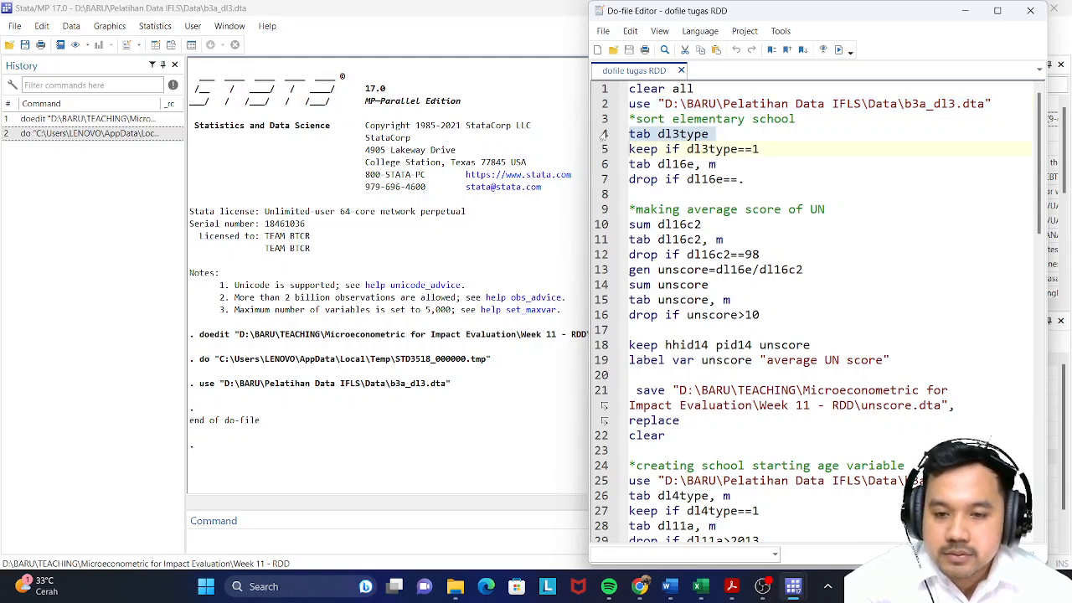
click(837, 50)
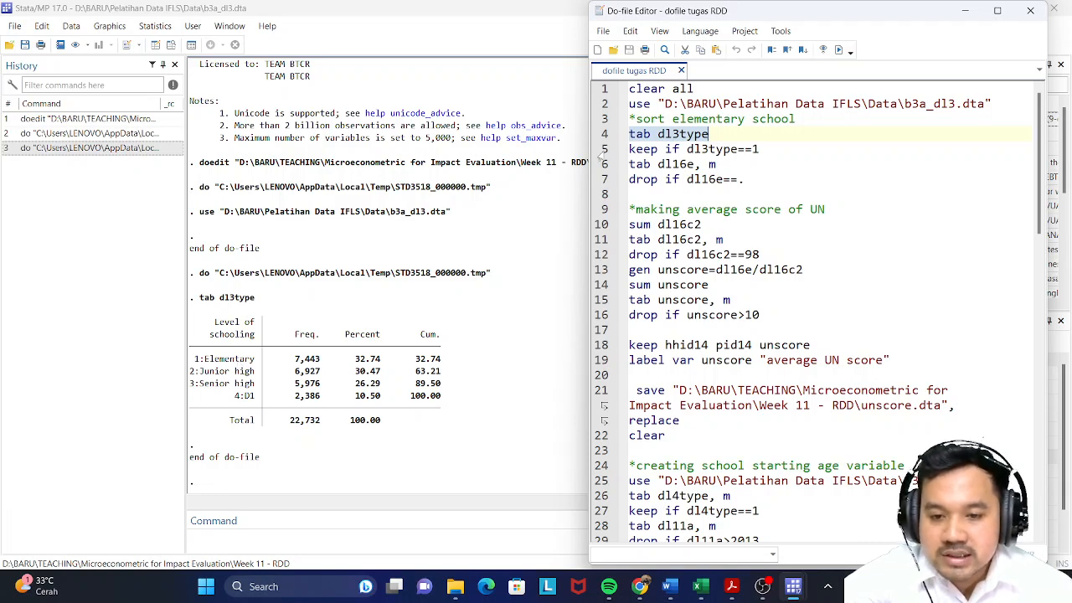
click(600, 156)
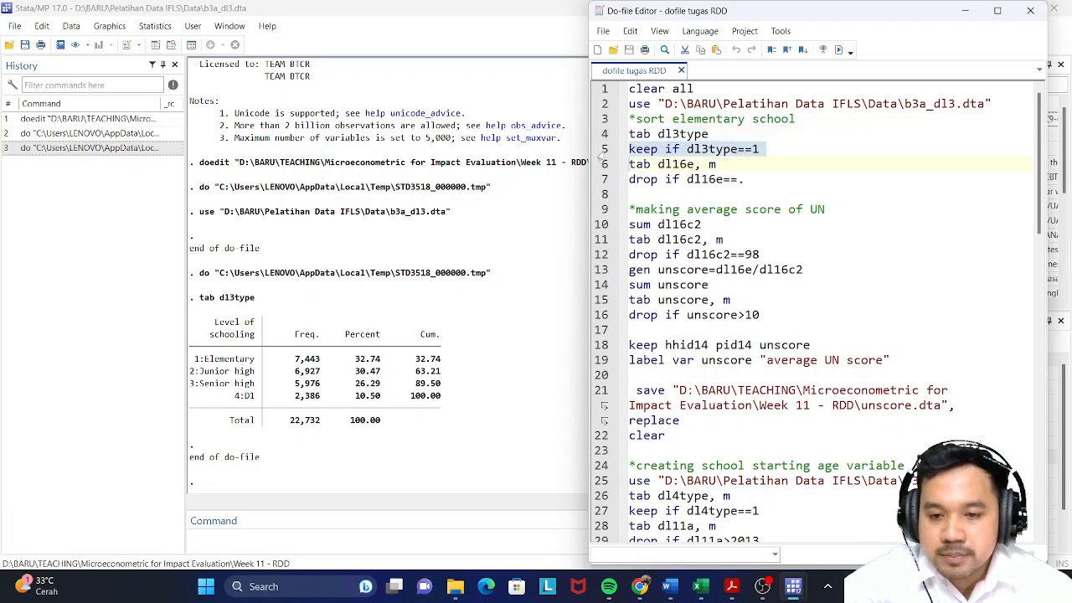
click(838, 50)
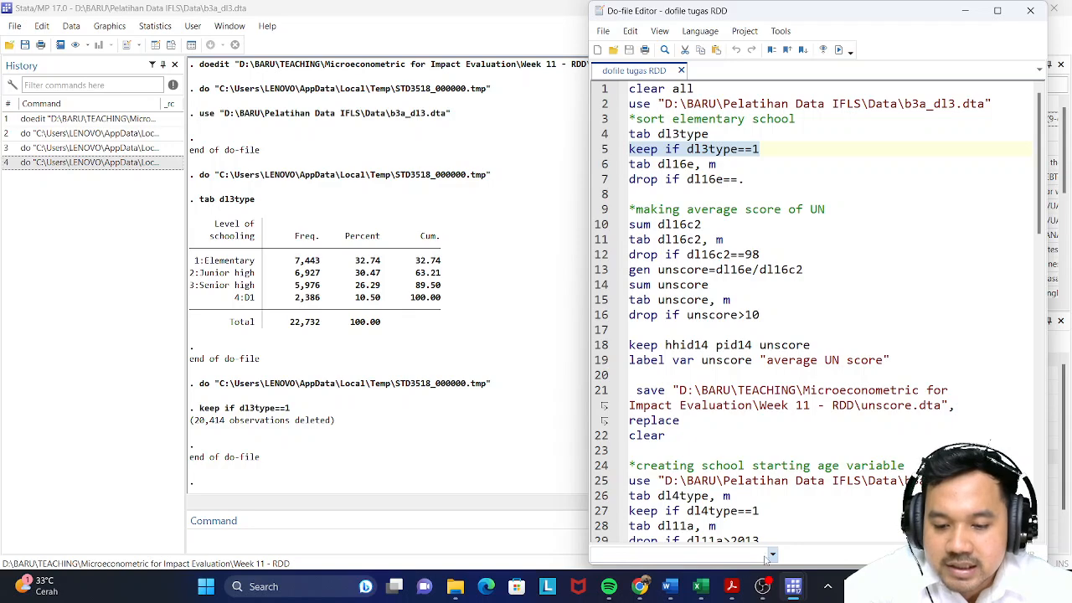
Step: Switch to the questionnaire 10. PQX Buku 3A.pdf in Acrobat Reader and find the question dl16e
mouse_move(737, 584)
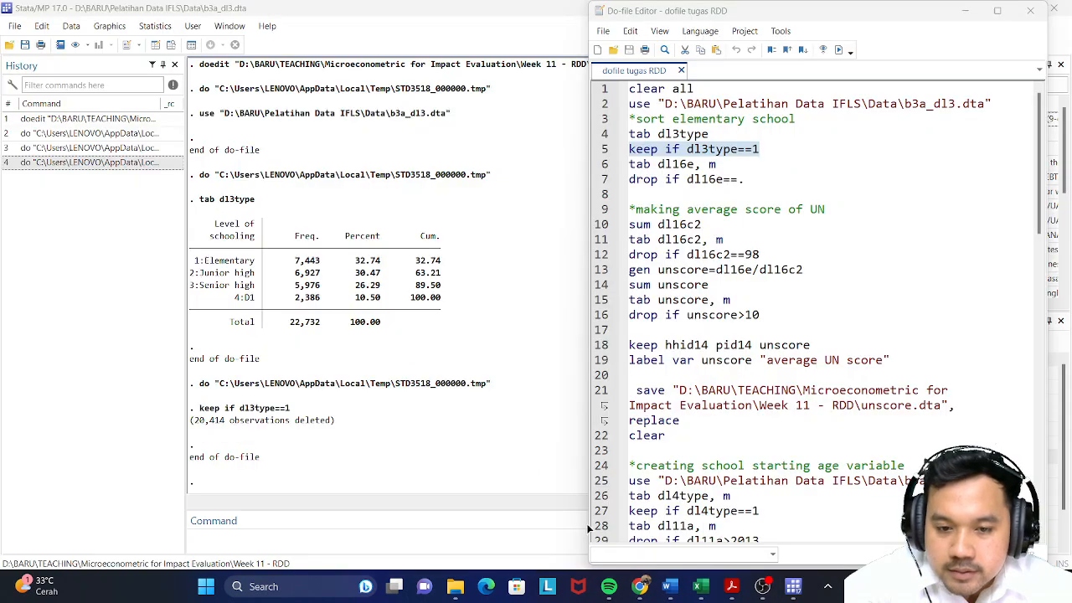
click(641, 544)
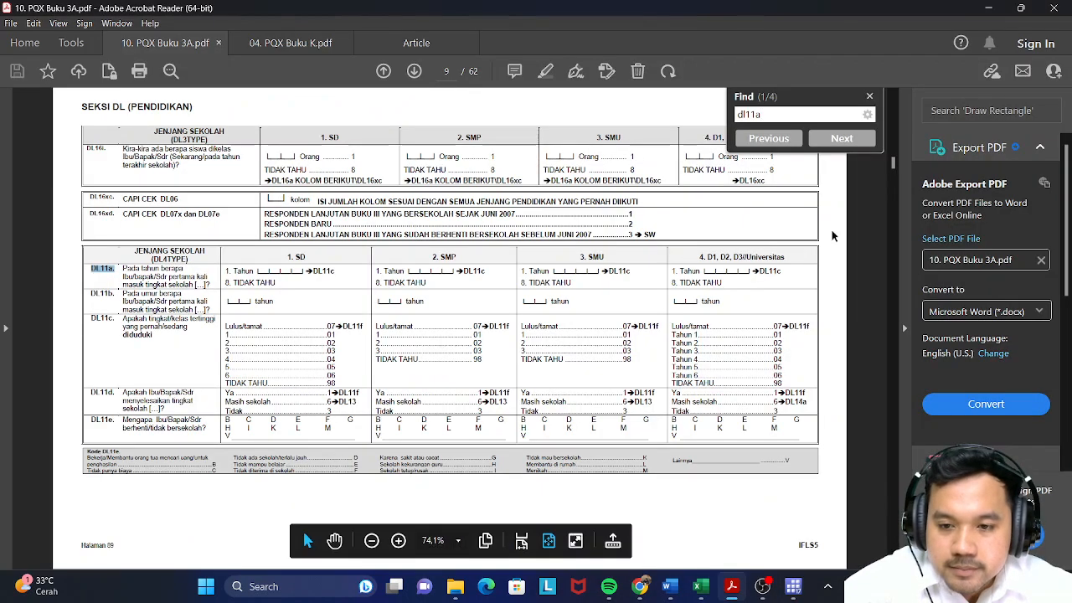
click(806, 114)
key(BackSpace)
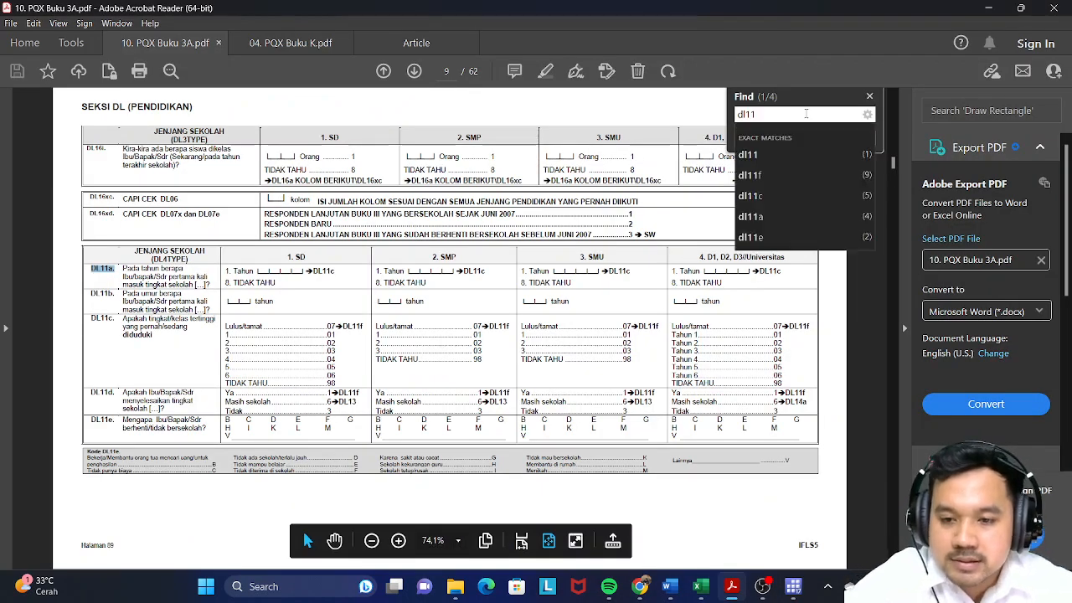
key(BackSpace)
text(6e)
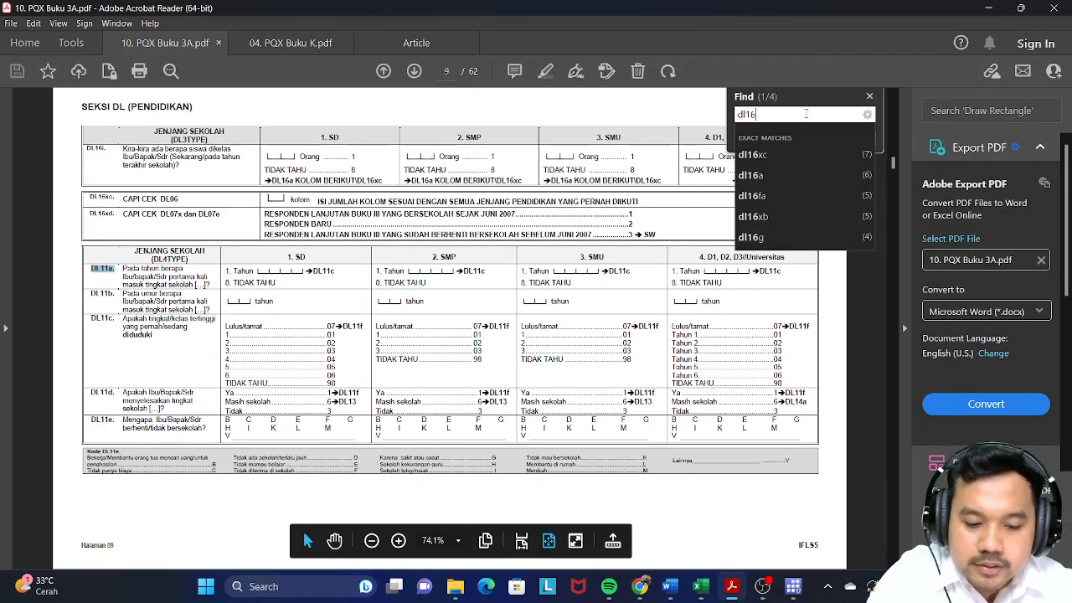
click(812, 154)
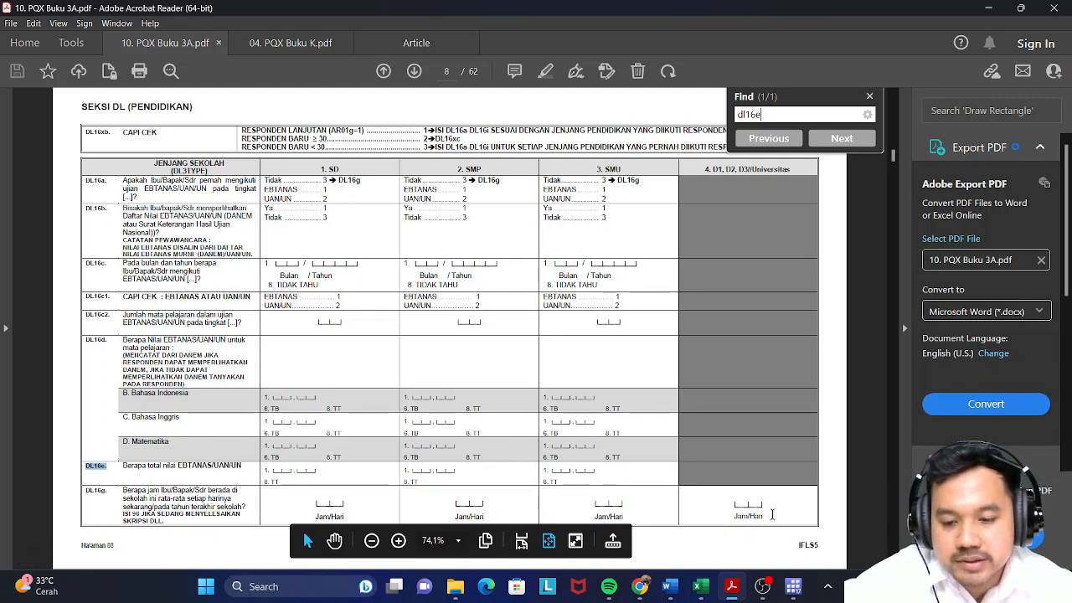
Step: Return to Stata's do-file, run line 6 to tabulate dl16e including missing values, and examine the resulting frequency table
mouse_move(761, 586)
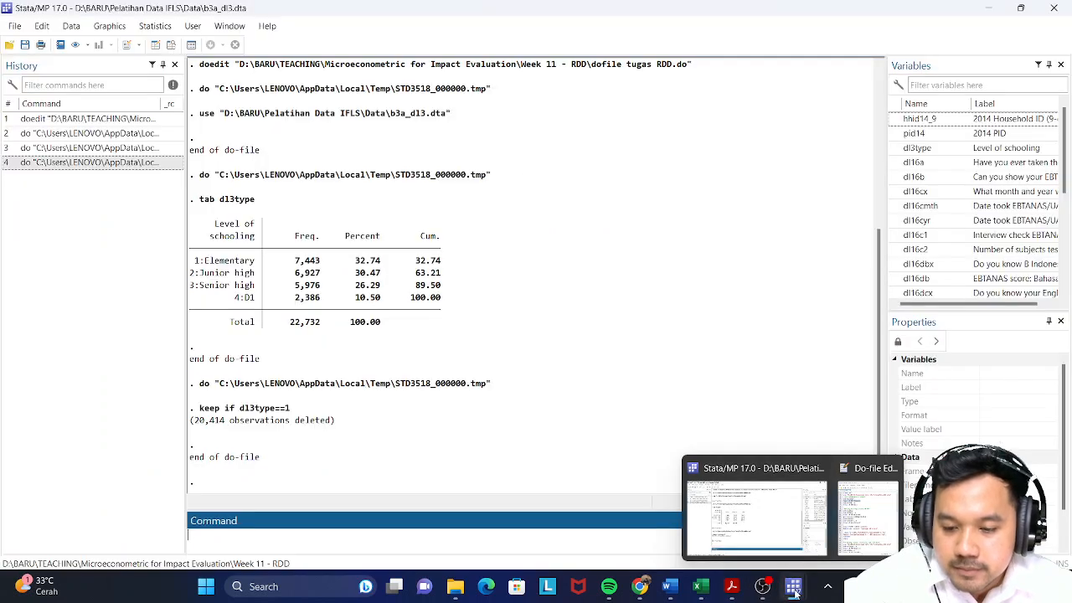
click(858, 523)
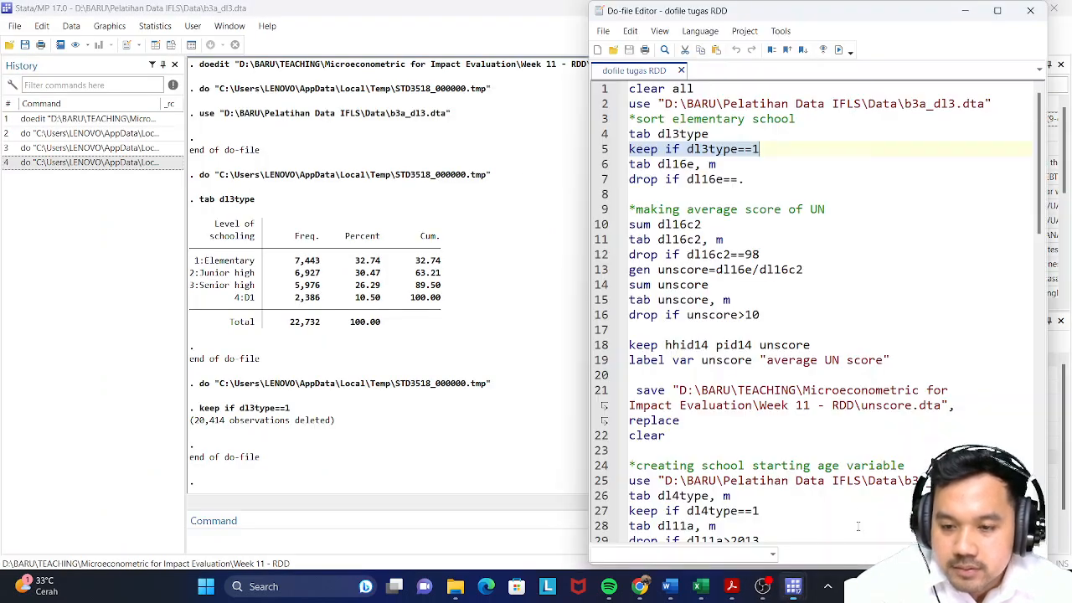
click(607, 164)
click(840, 50)
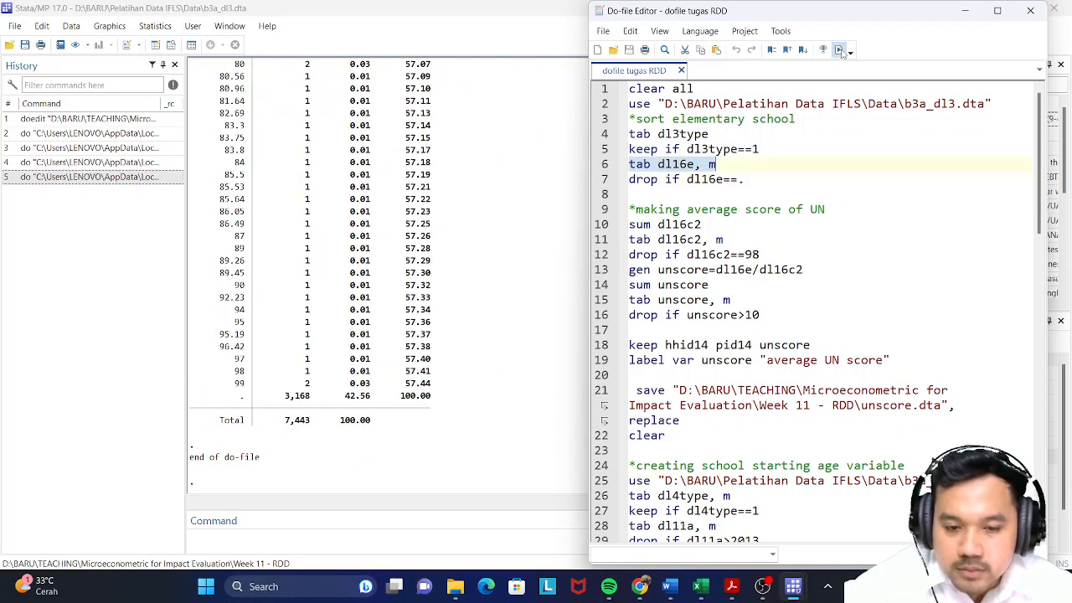
scroll(304, 345, up, 20)
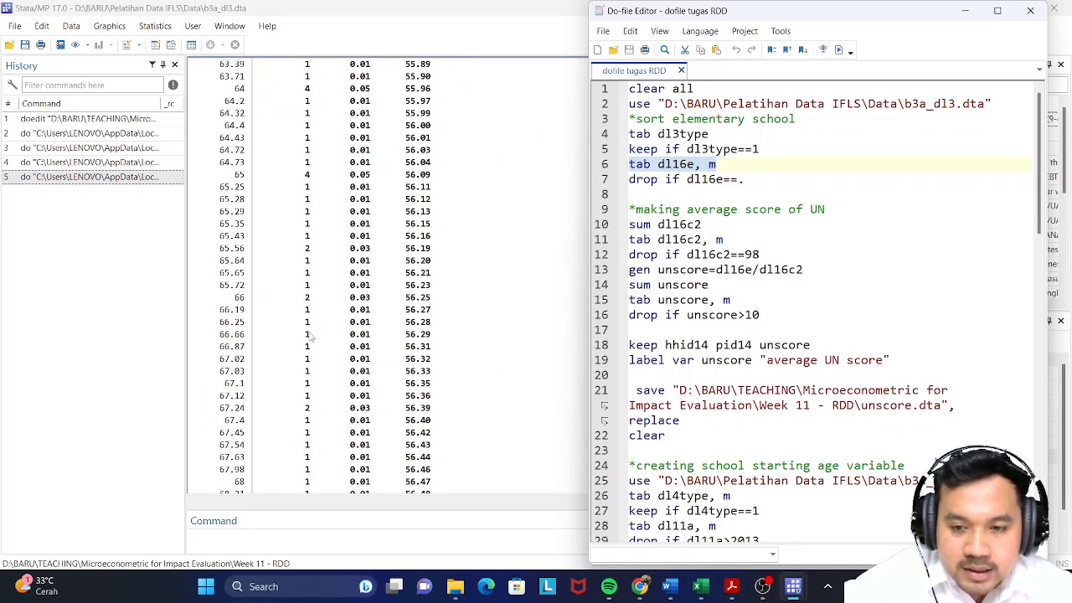
scroll(318, 334, up, 20)
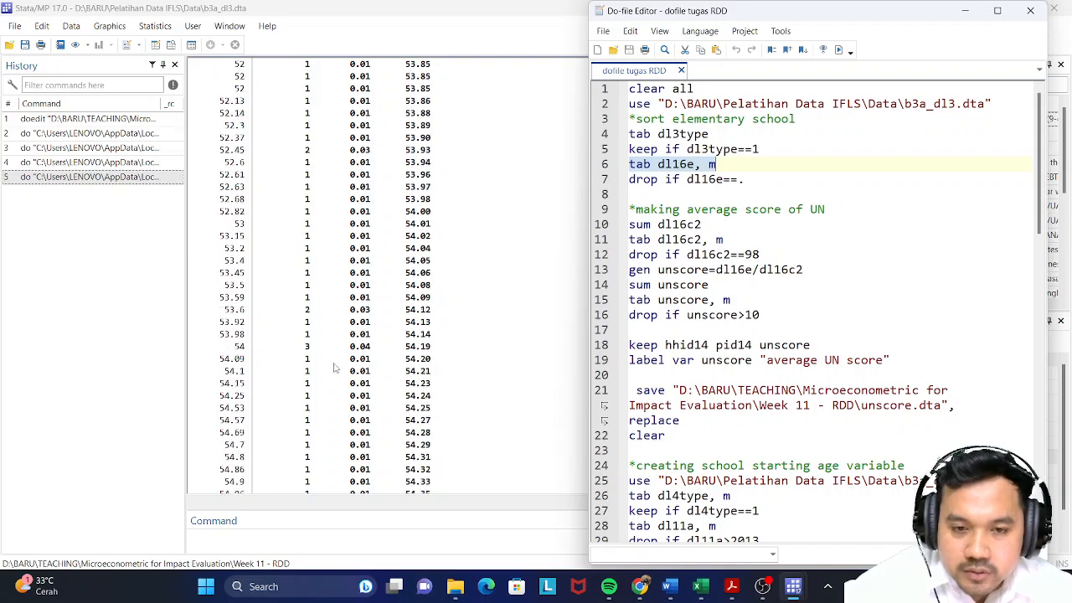
scroll(336, 360, up, 20)
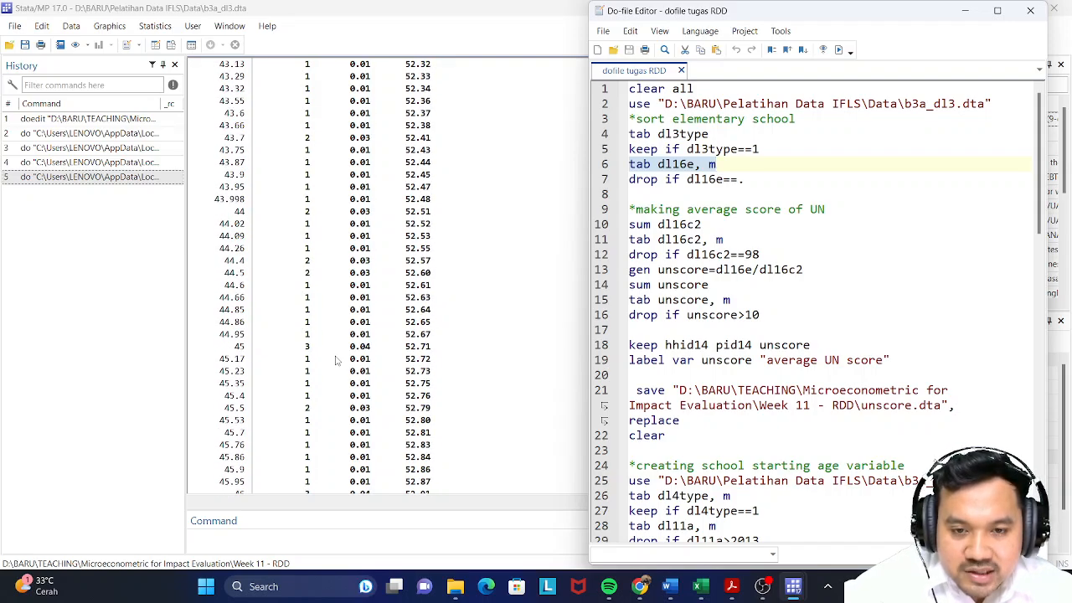
scroll(336, 360, down, 20)
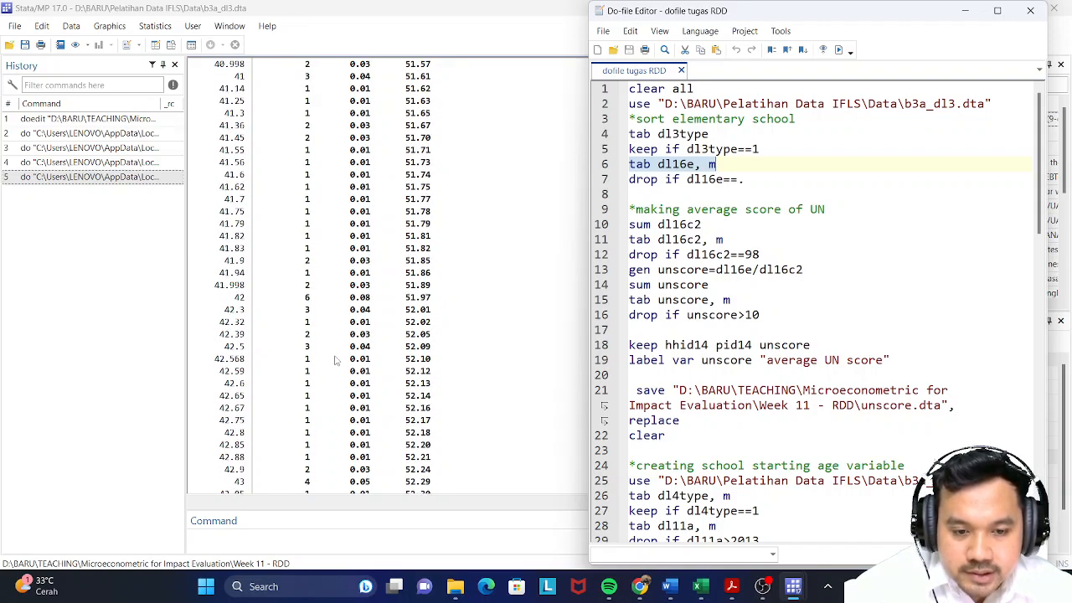
scroll(336, 356, down, 20)
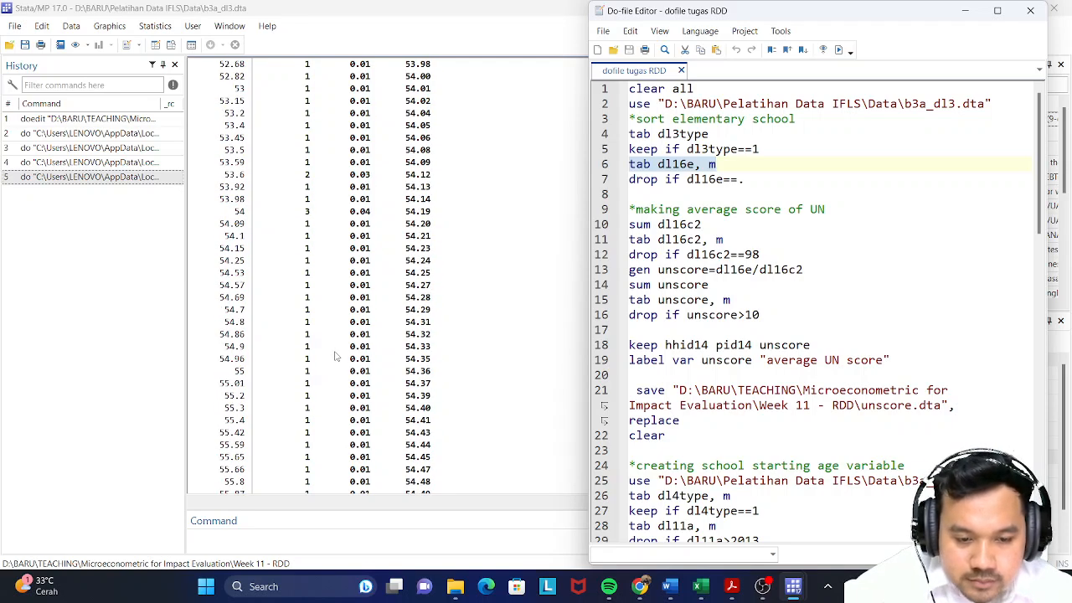
scroll(333, 353, down, 15)
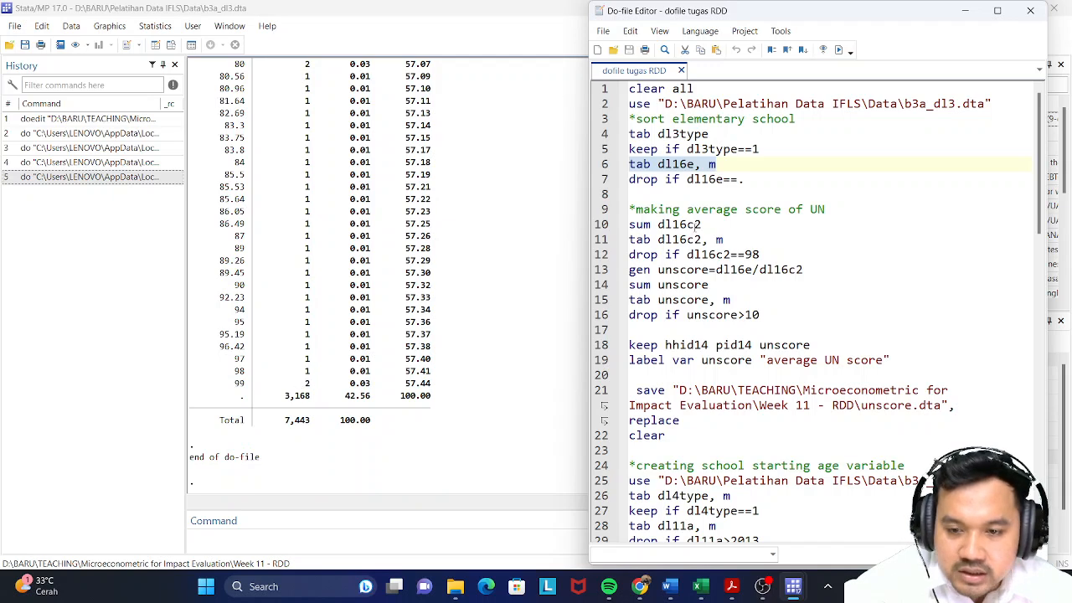
Step: Run do-file lines 7 and 10 separately to drop observations with missing dl16e and summarize dl16c2
click(604, 178)
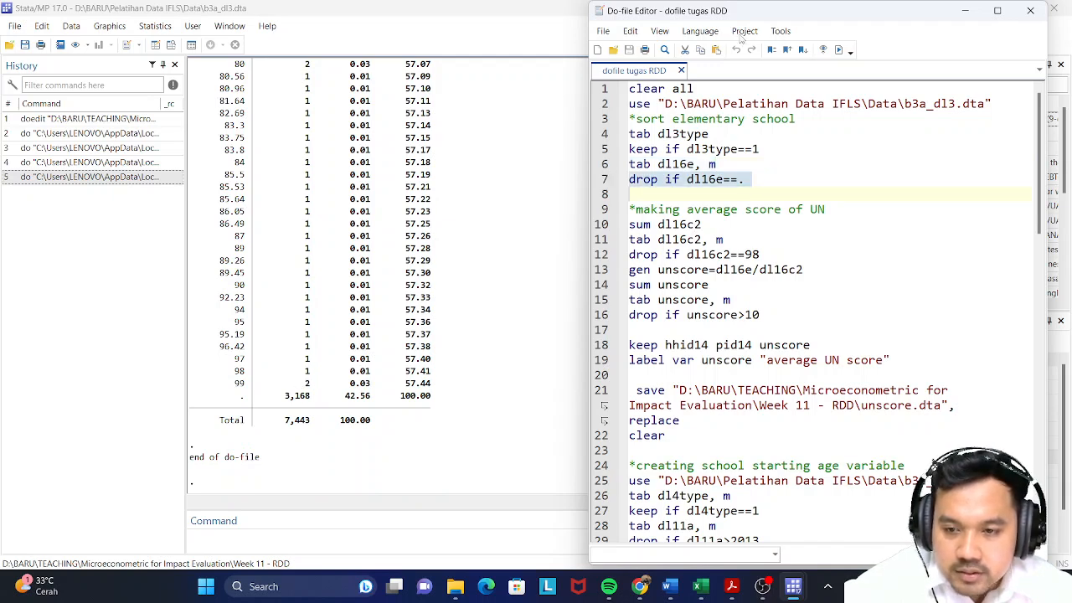
click(840, 51)
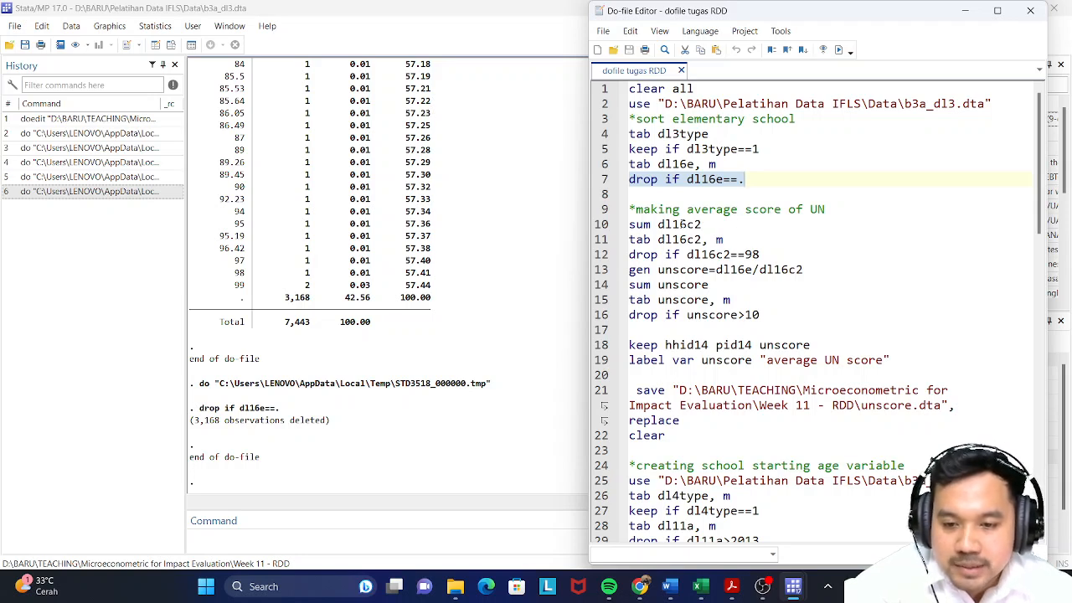
click(601, 226)
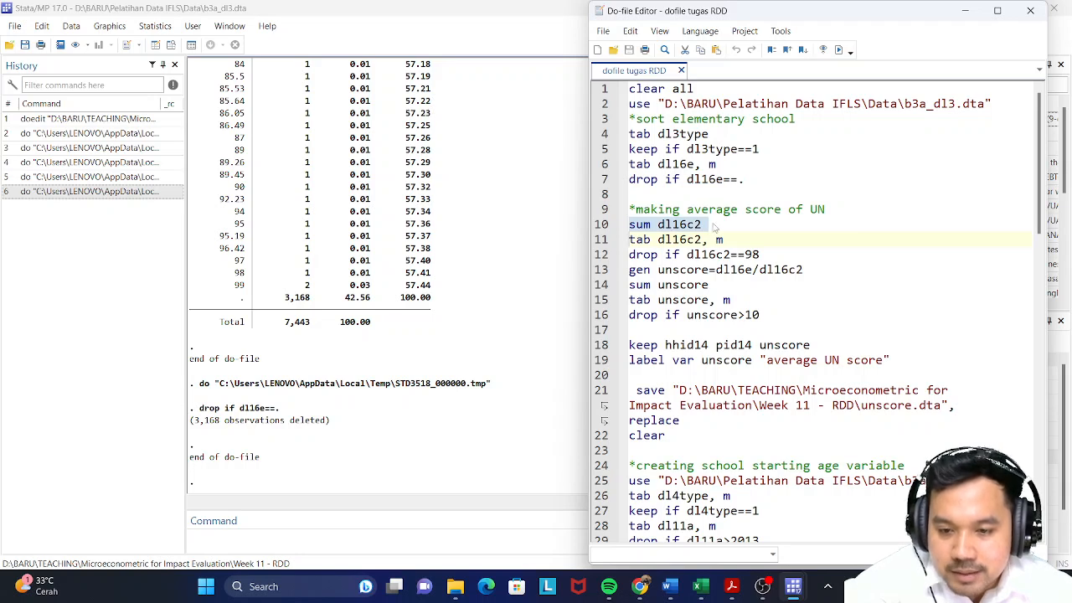
click(840, 49)
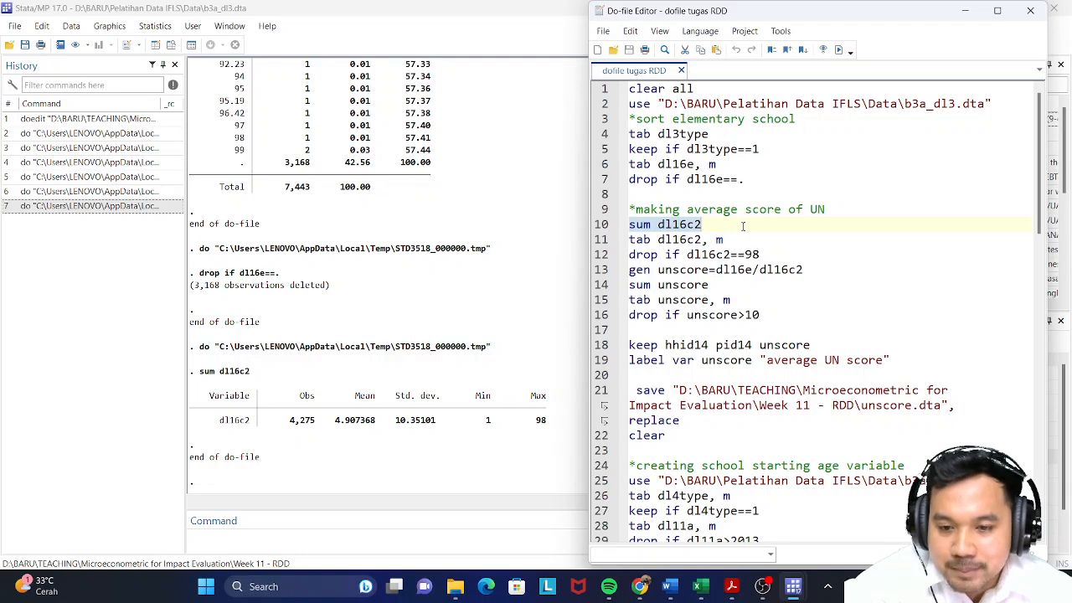
Step: Switch to 10. PQX Buku 3A.pdf and check the DL16c2 question about the number of exam subjects
mouse_move(731, 586)
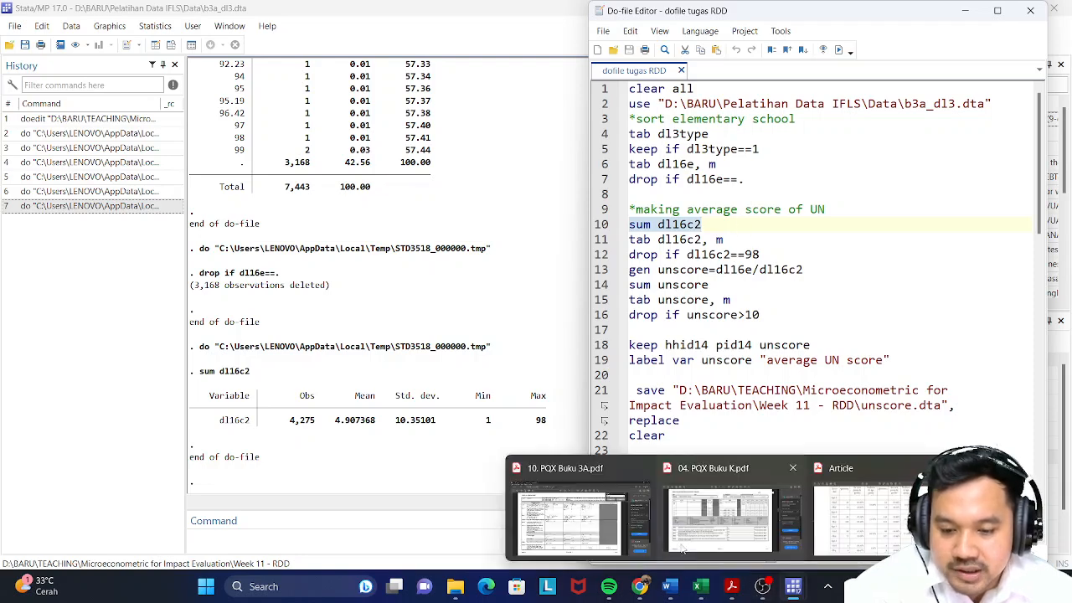
click(597, 540)
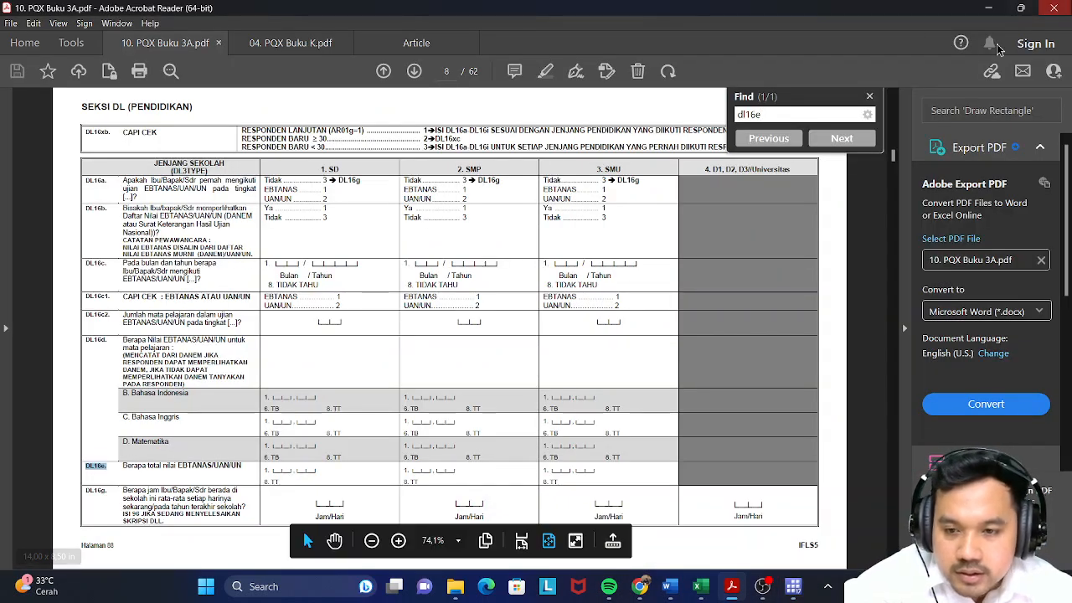
key(ctrl+a)
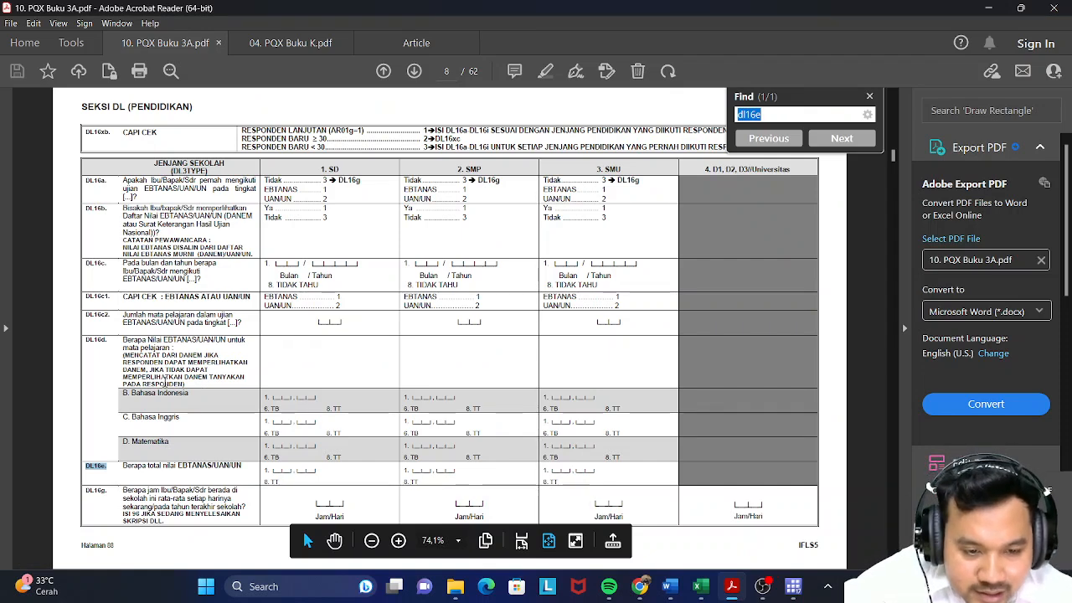
click(98, 319)
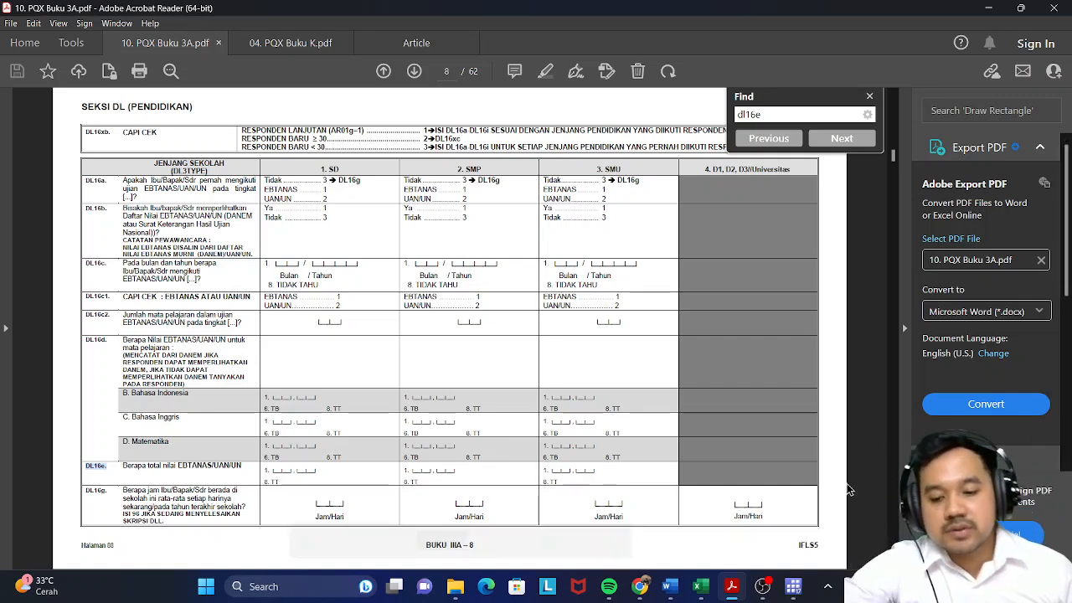
Step: Return to Stata's do-file and run line 11 to tabulate dl16c2 including missing values
click(795, 586)
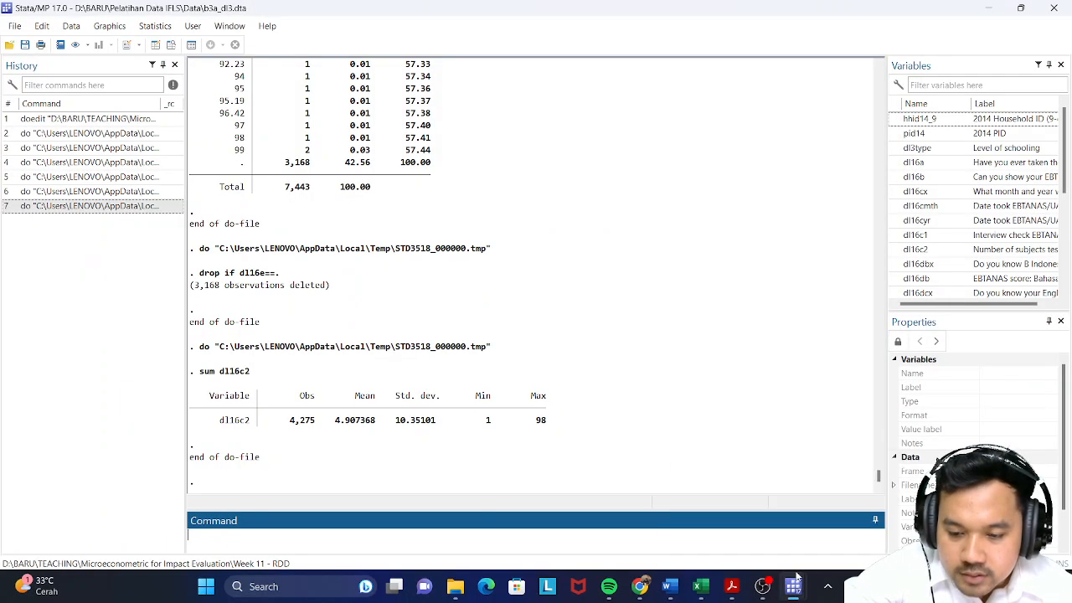
click(859, 525)
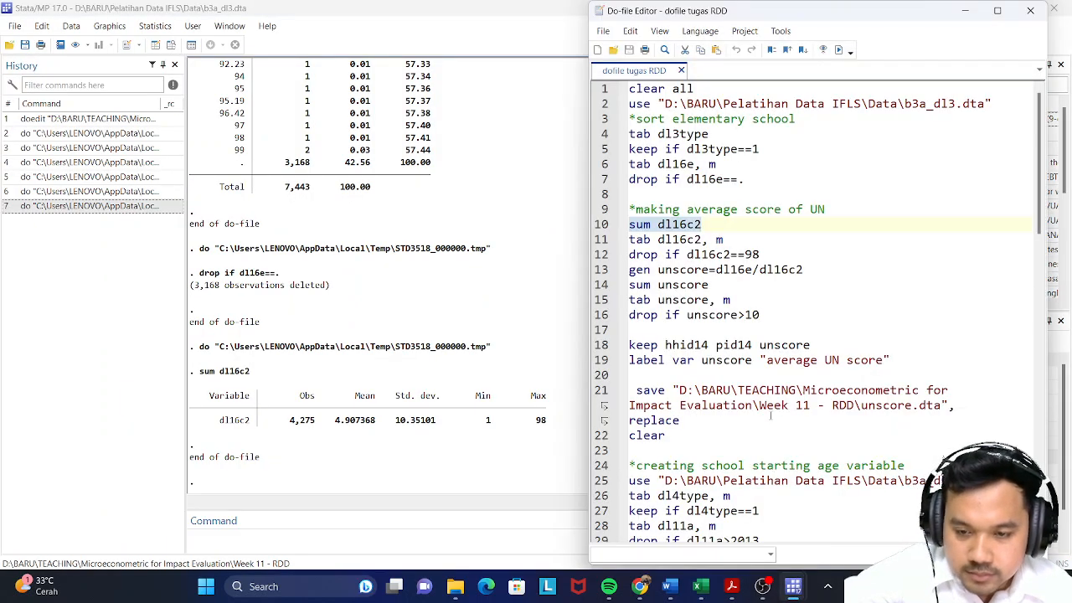
click(603, 240)
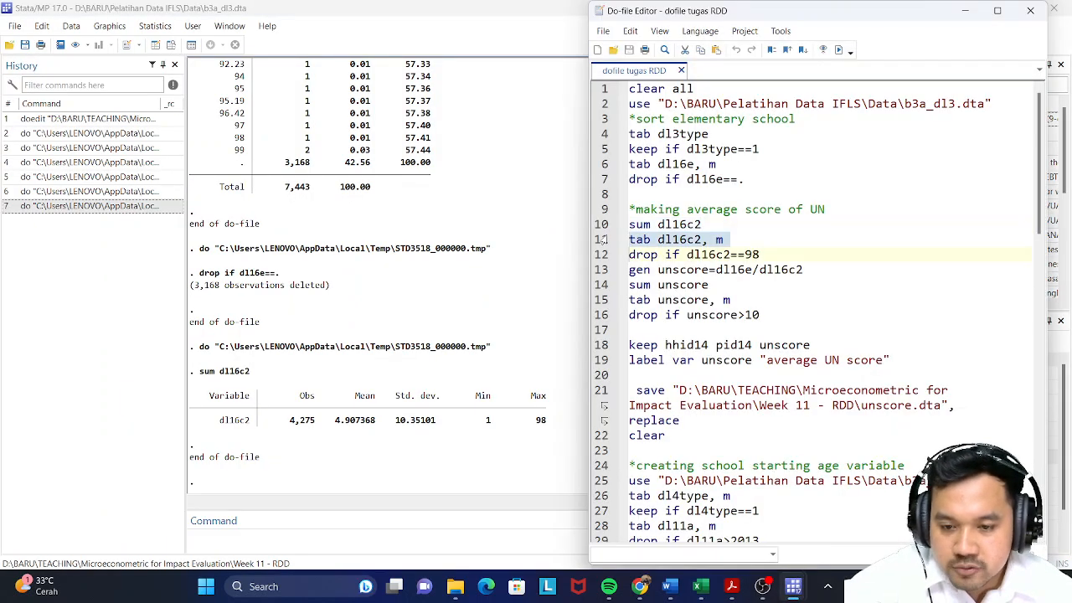
click(838, 49)
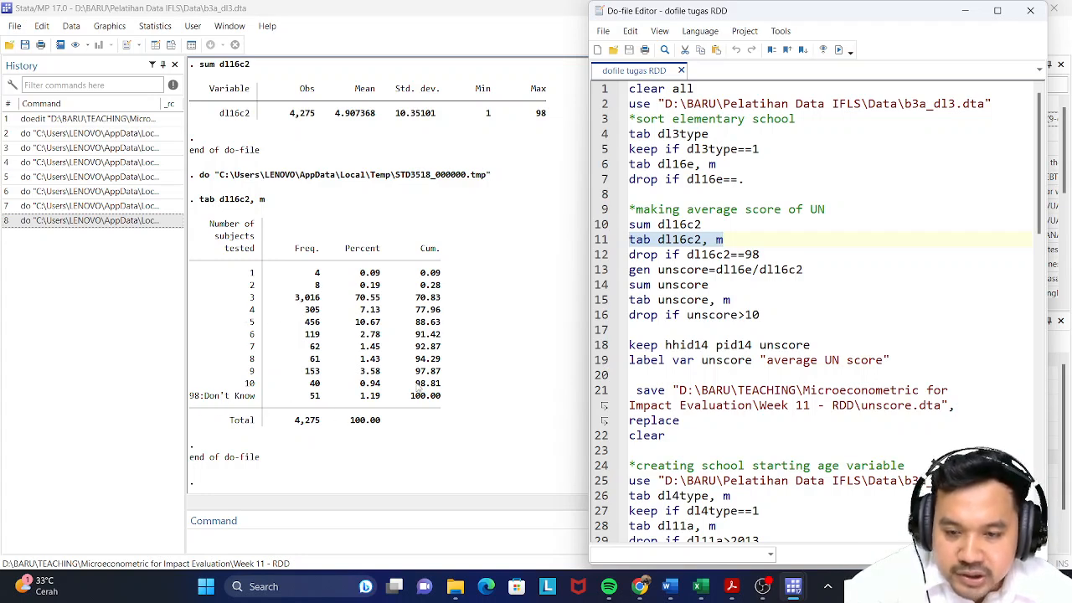
Step: Run do-file lines 12 and 13 separately to drop observations with dl16c2 equal to 98 and generate unscore as dl16e/dl16c2
click(605, 254)
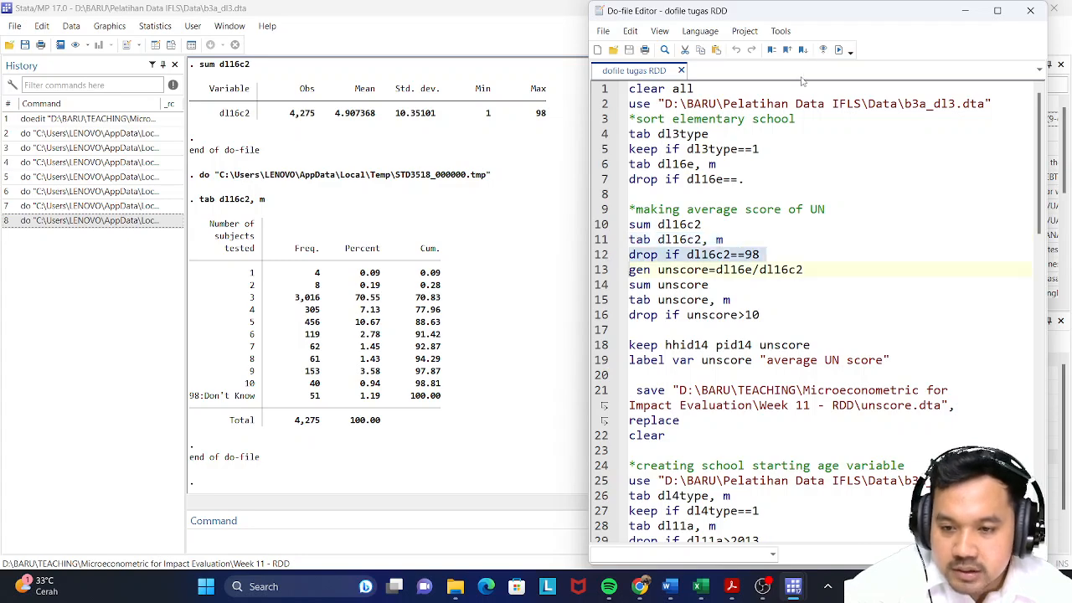
click(843, 51)
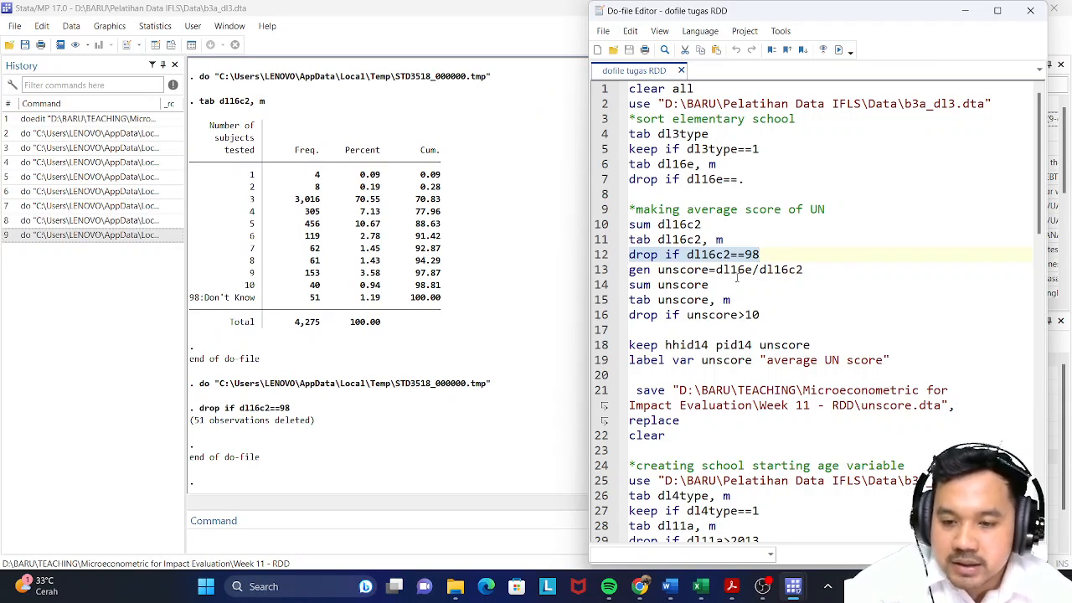
click(606, 270)
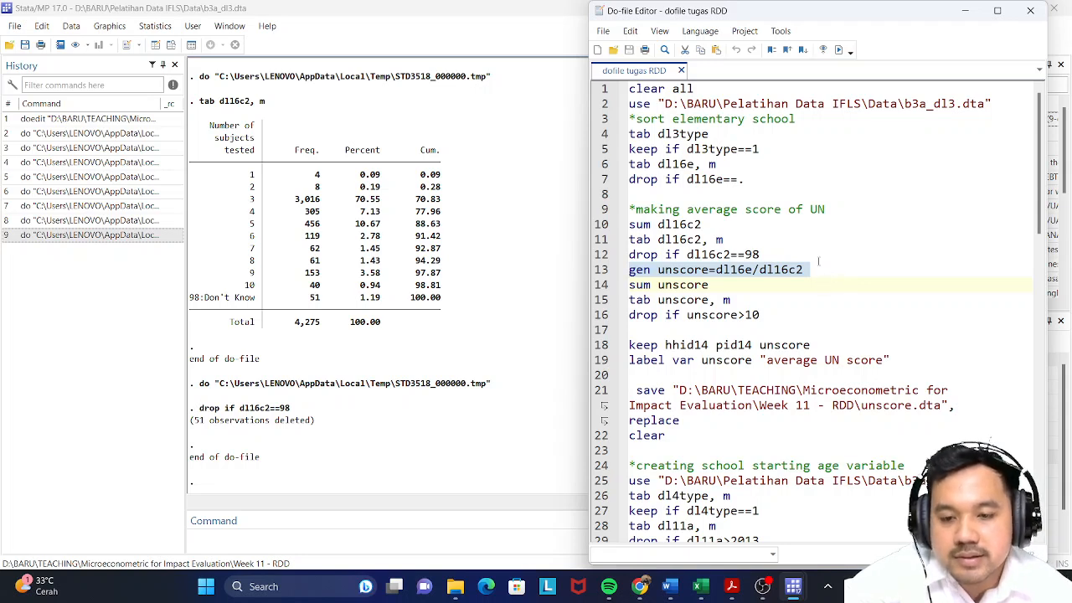
click(838, 49)
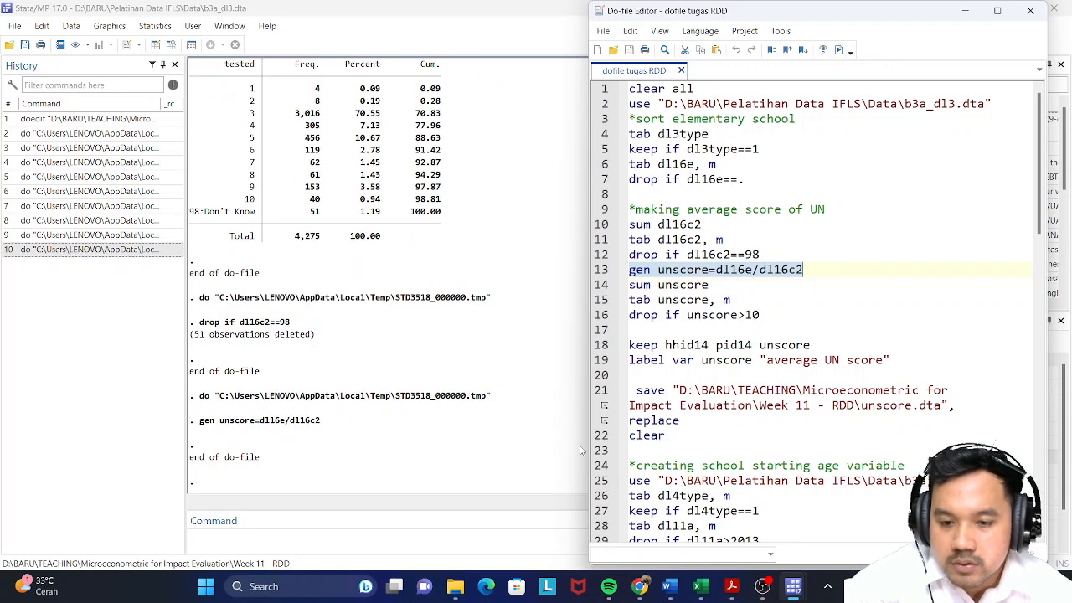
Step: Run do-file lines 14 and 15 separately to summarize unscore and tabulate it including missing values
click(601, 288)
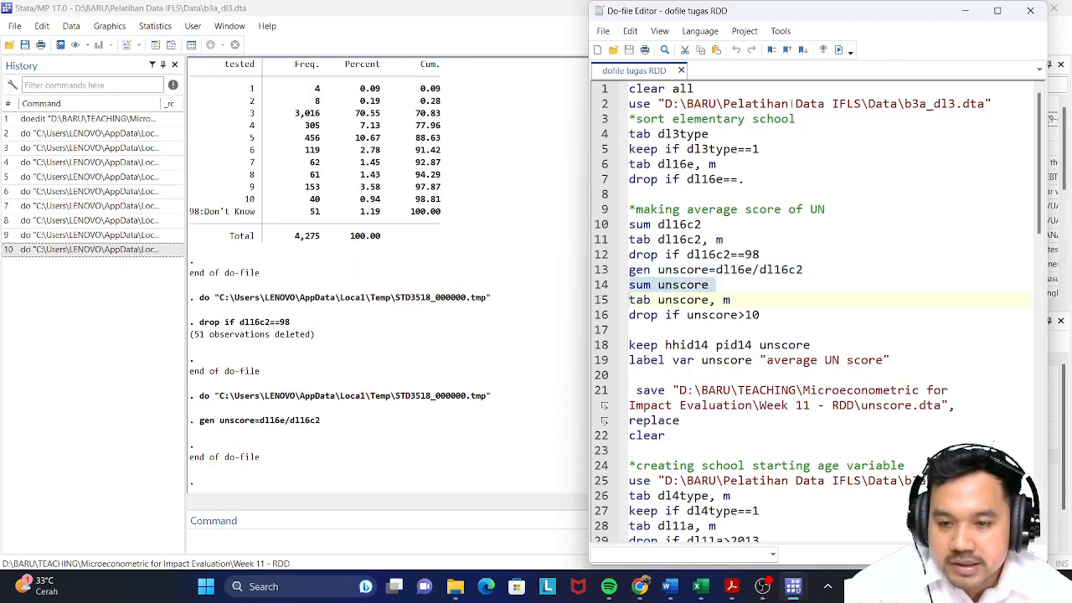
click(838, 49)
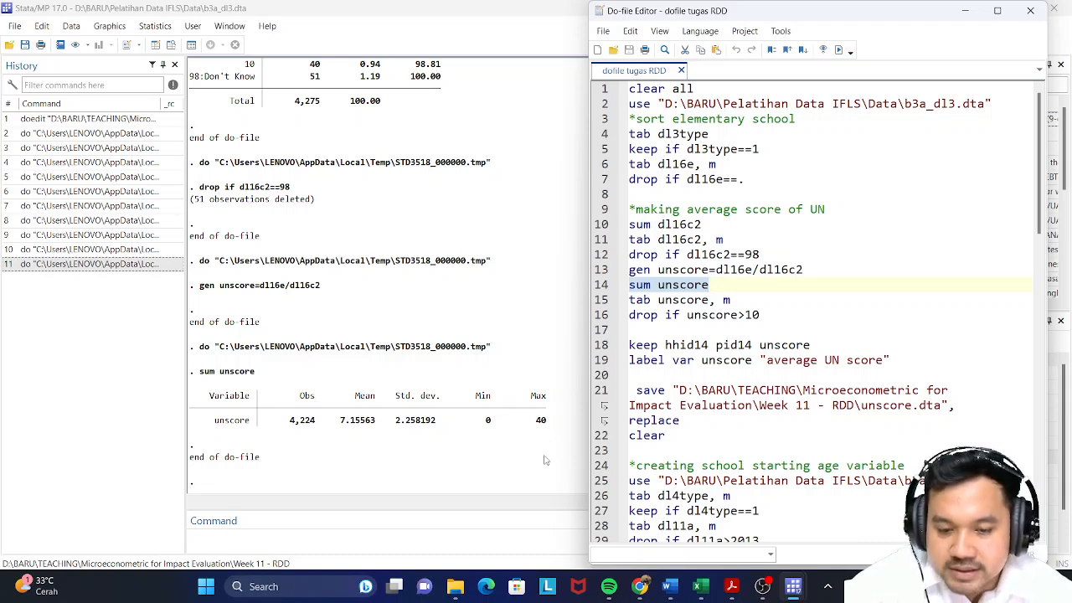
click(601, 300)
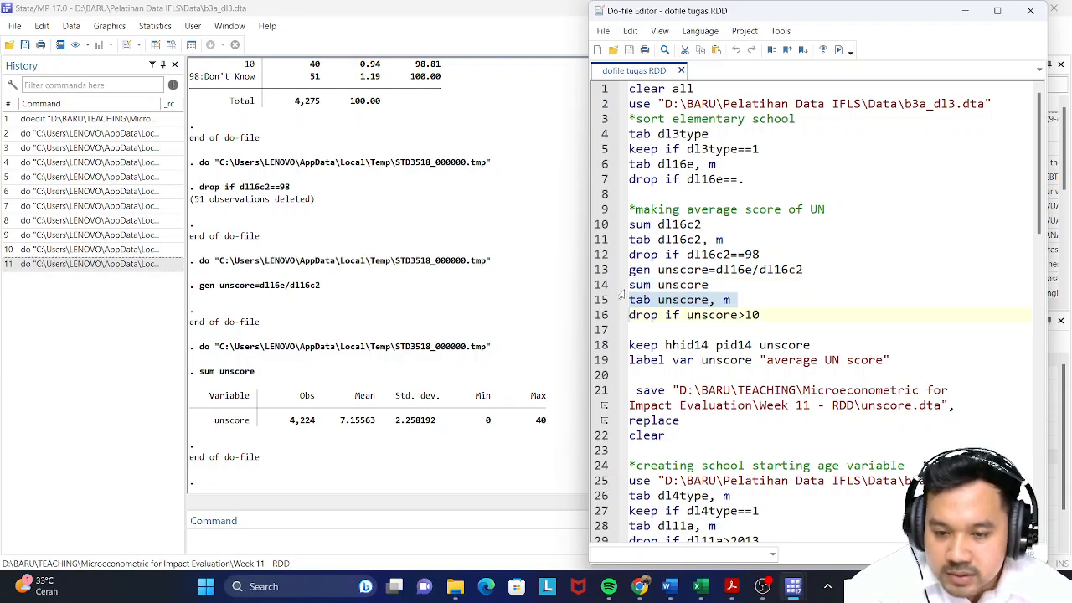
click(837, 50)
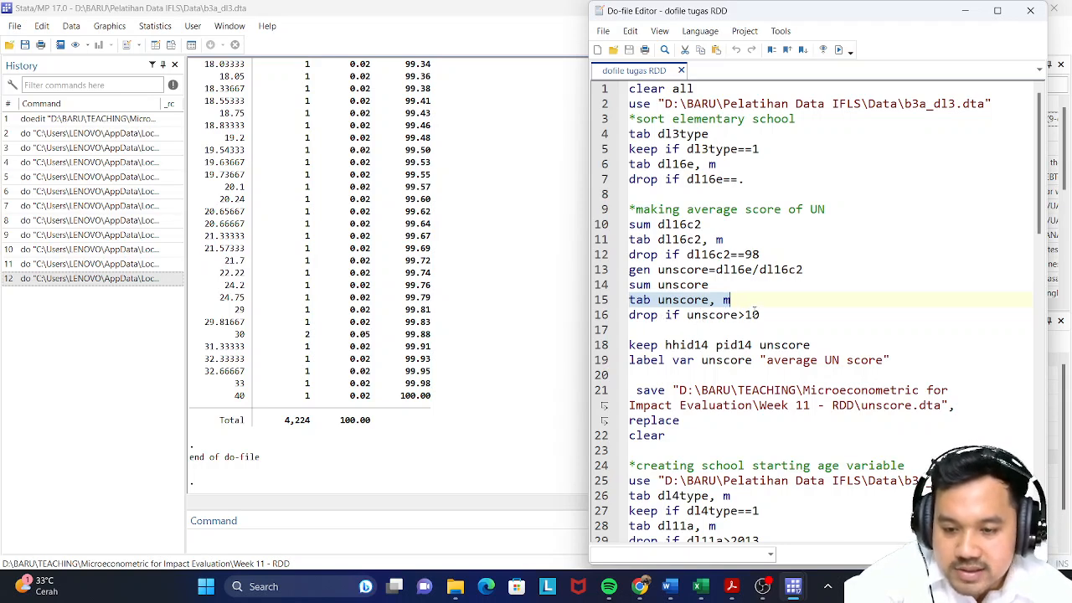
Step: Run line 16 to drop observations with unscore above 10, and rerun line 15 to tabulate the remaining scores
click(595, 318)
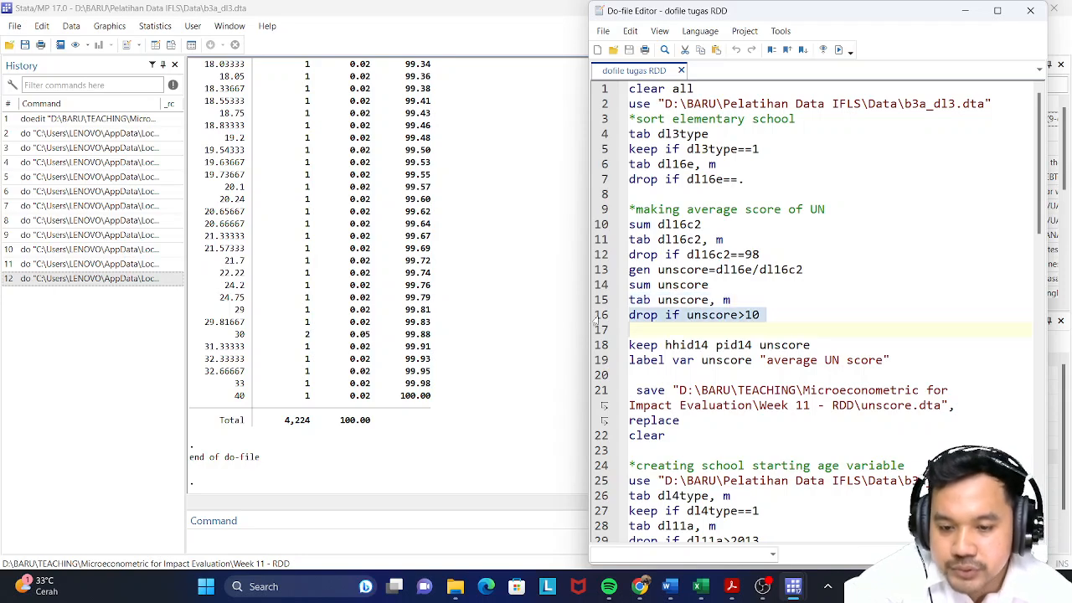
click(838, 50)
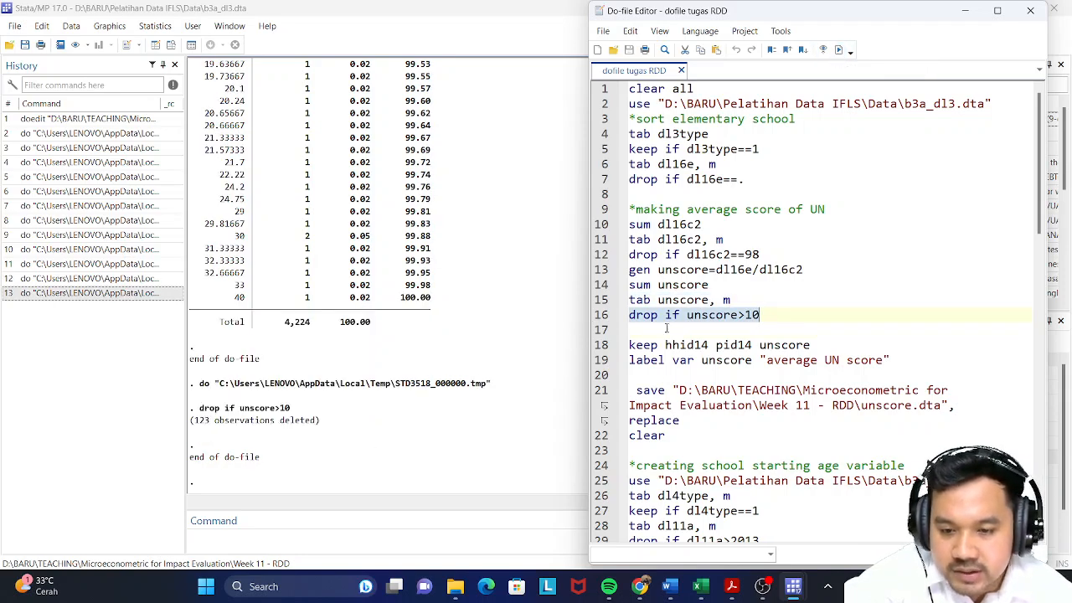
click(601, 301)
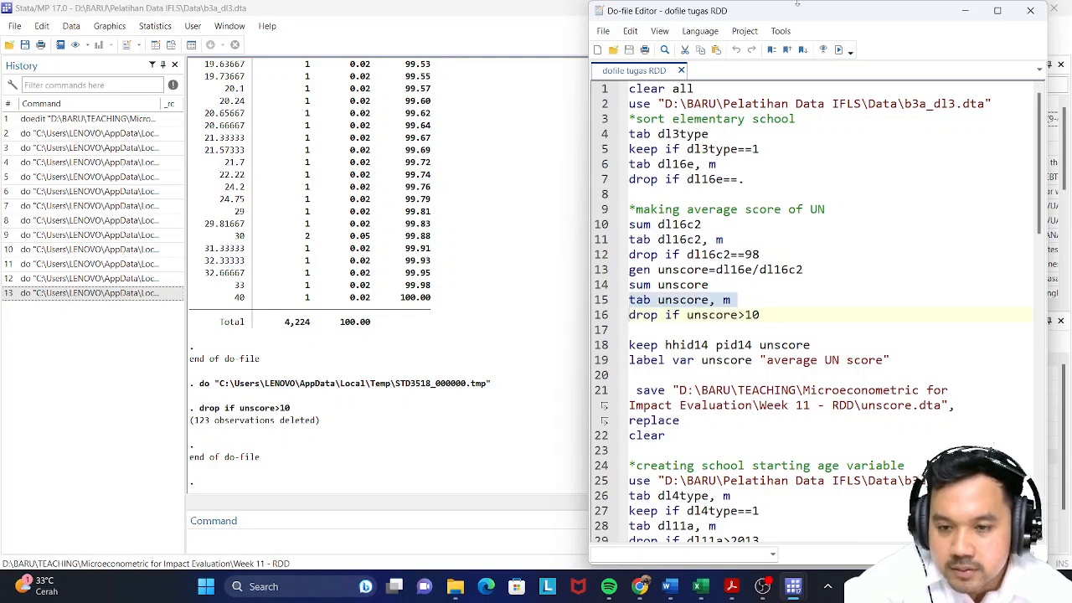
click(838, 50)
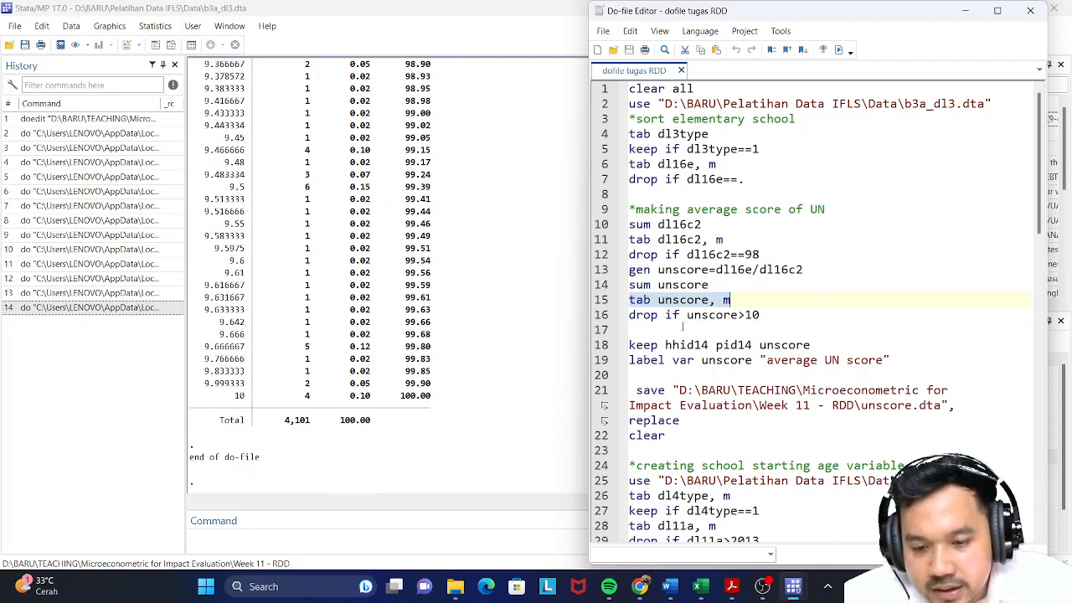
Step: Run lines 18 and 19 separately to keep only hhid14, pid14 and unscore and label unscore "average UN score"
click(603, 350)
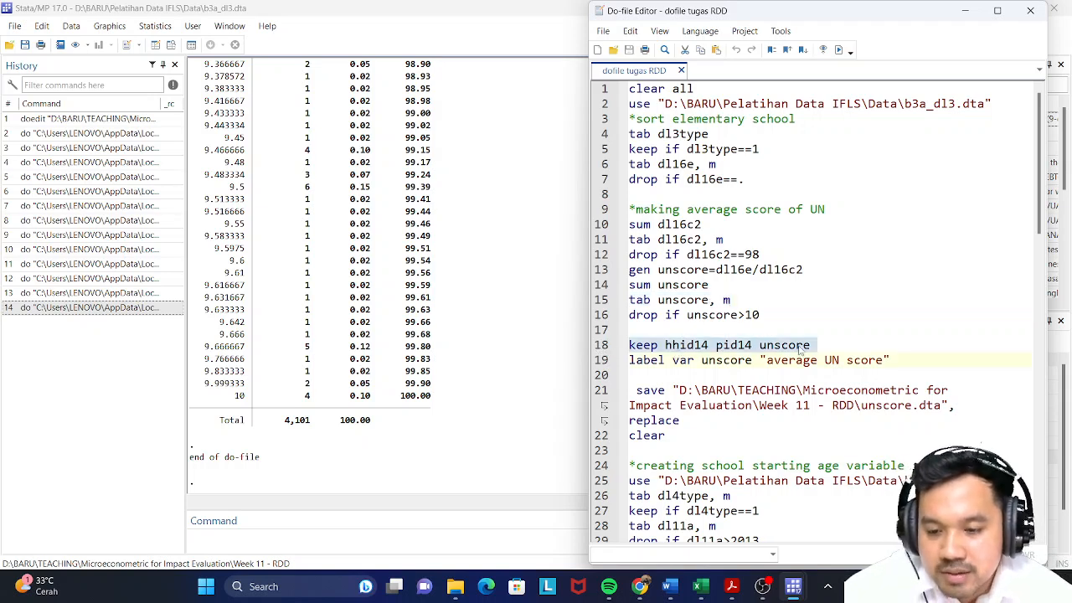
click(838, 49)
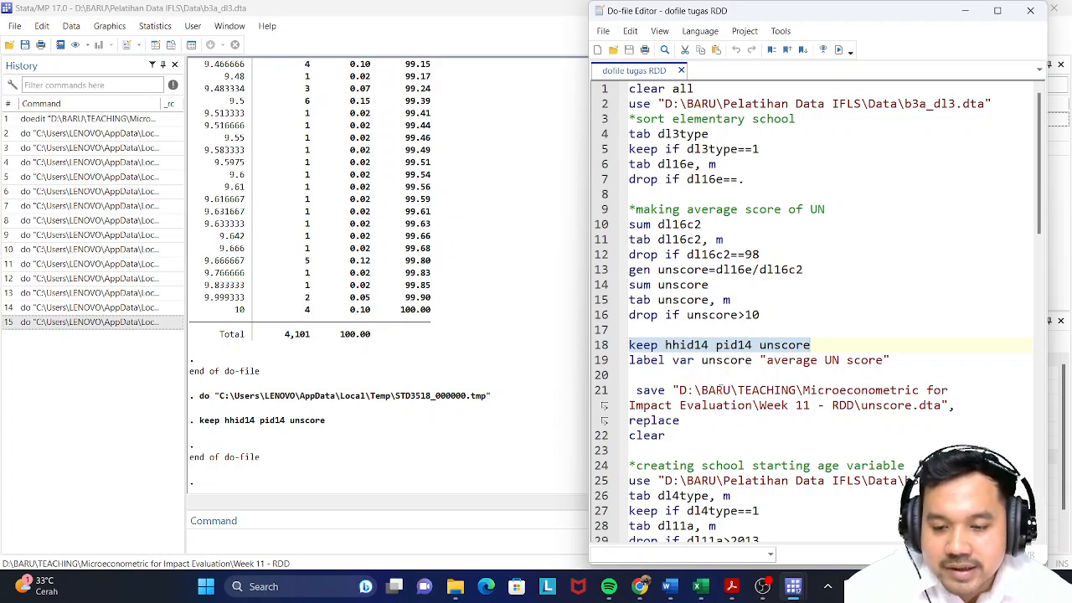
click(601, 363)
click(837, 50)
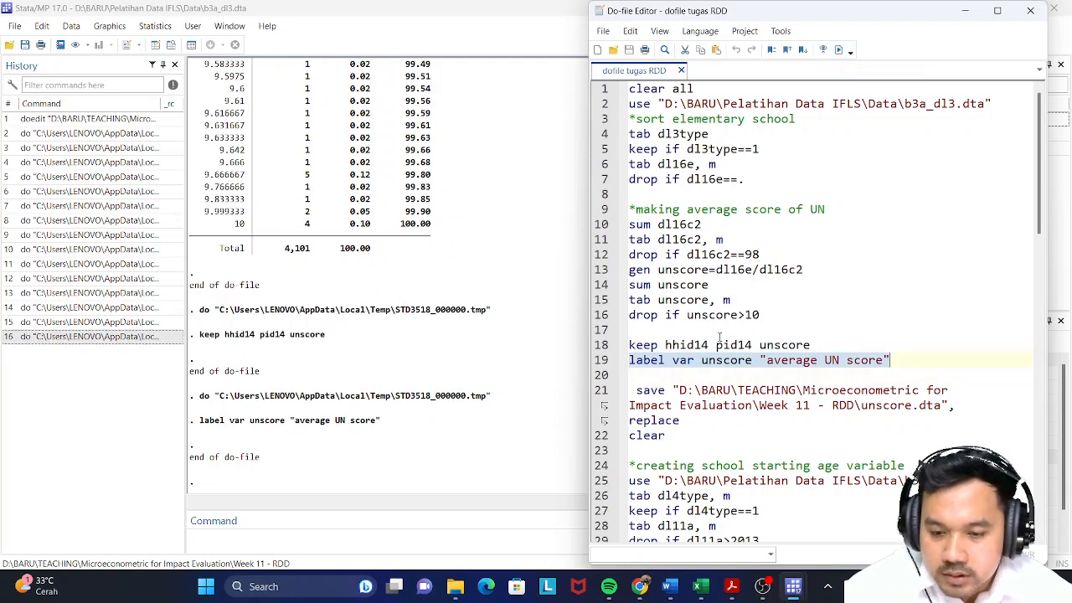
Step: Run lines 21 and 22 separately to save the dataset as unscore.dta in the Week 11 - RDD folder with replace and clear the memory
scroll(718, 339, down, 2)
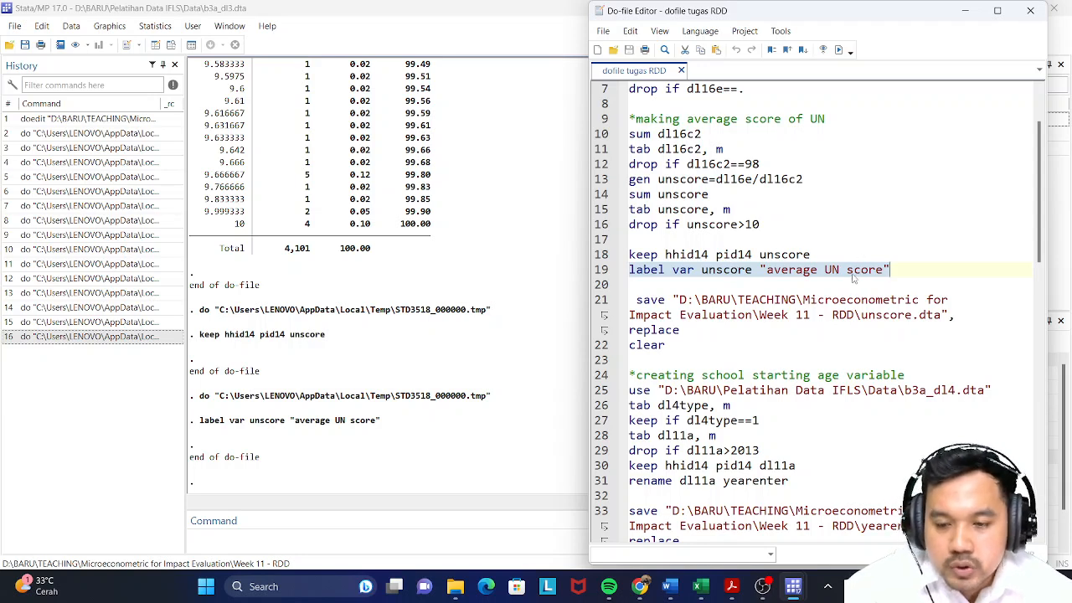
click(595, 308)
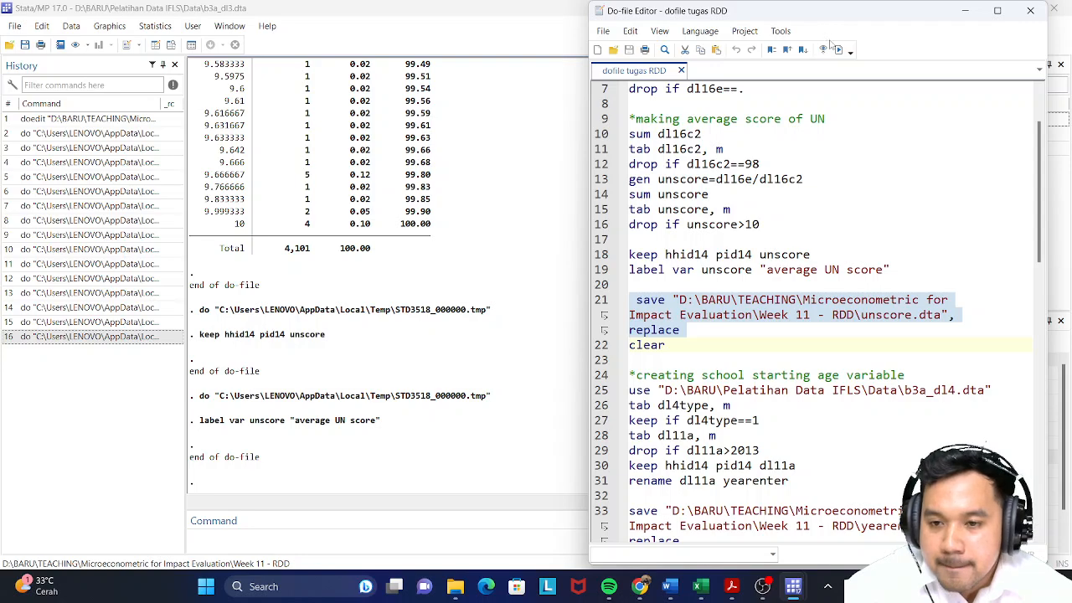
click(840, 50)
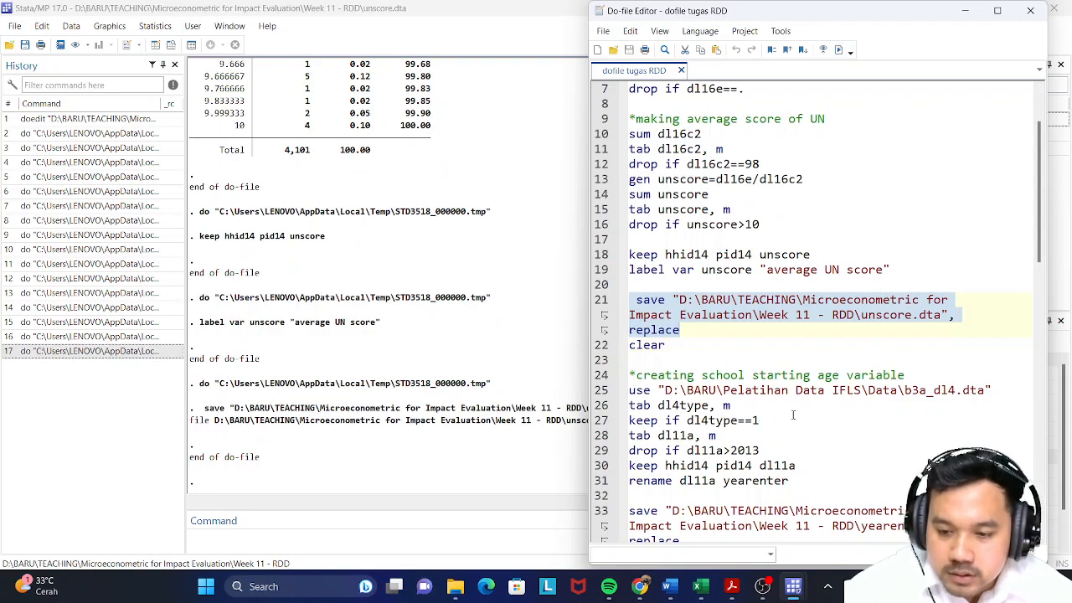
scroll(791, 420, down, 2)
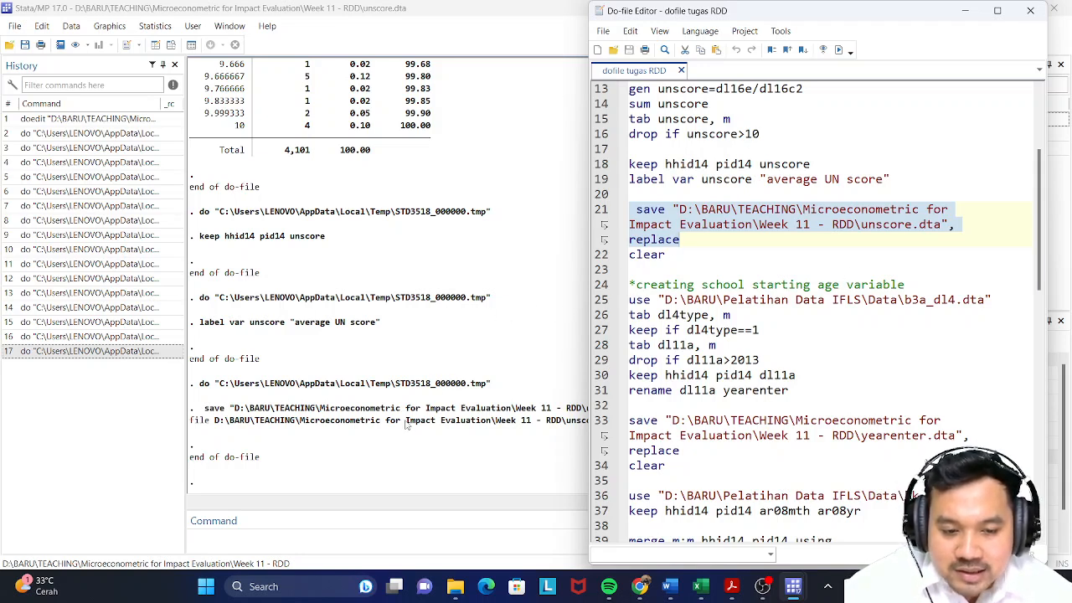
click(600, 256)
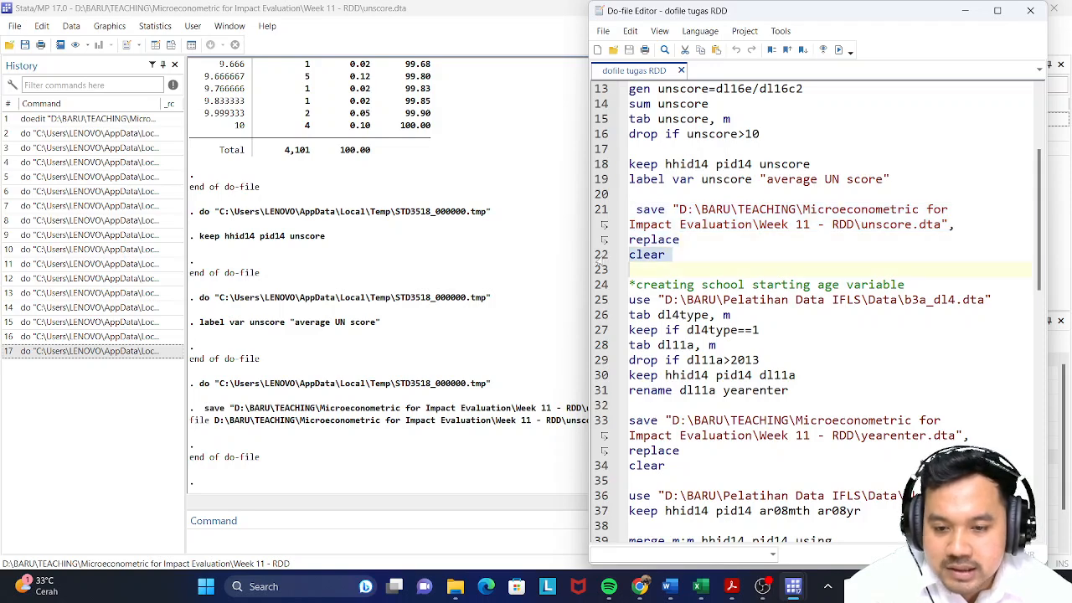
click(840, 49)
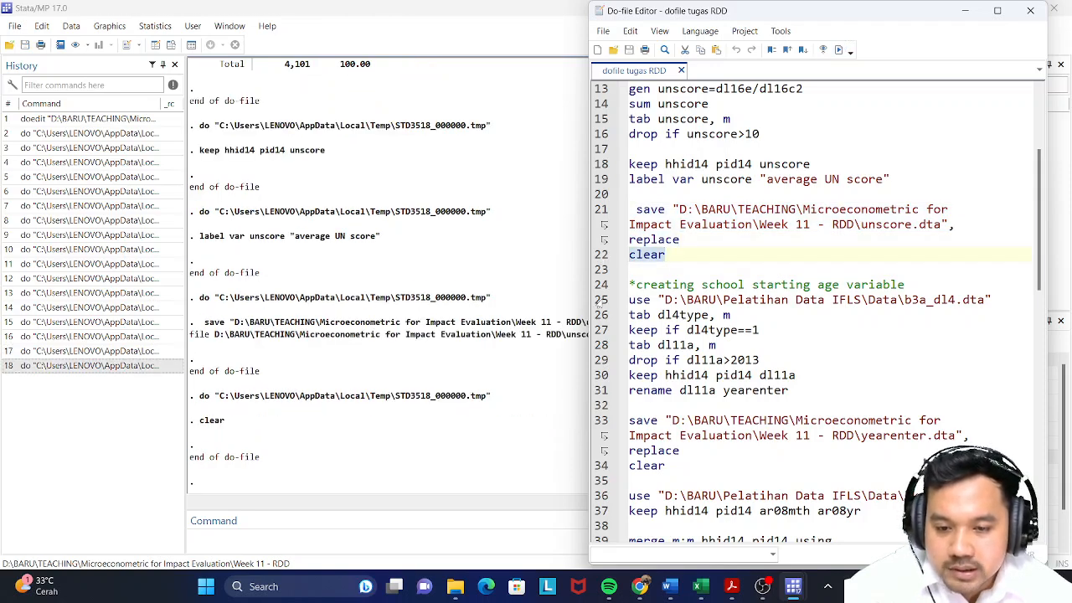
Step: Run lines 25 and 26 separately to load b3a_dl4.dta and tabulate dl4type including missing values
click(599, 300)
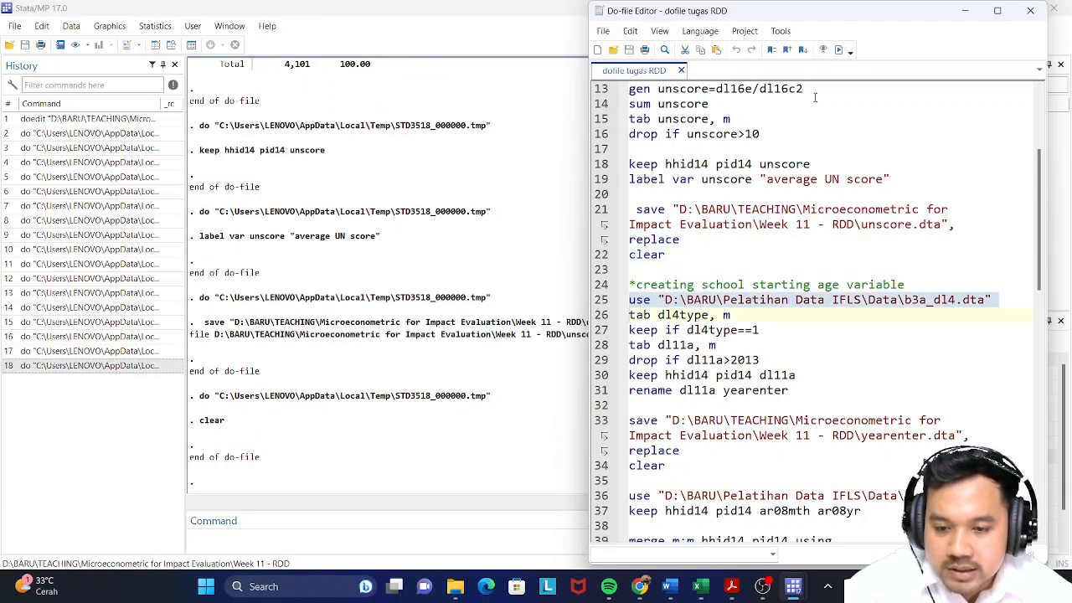
click(837, 50)
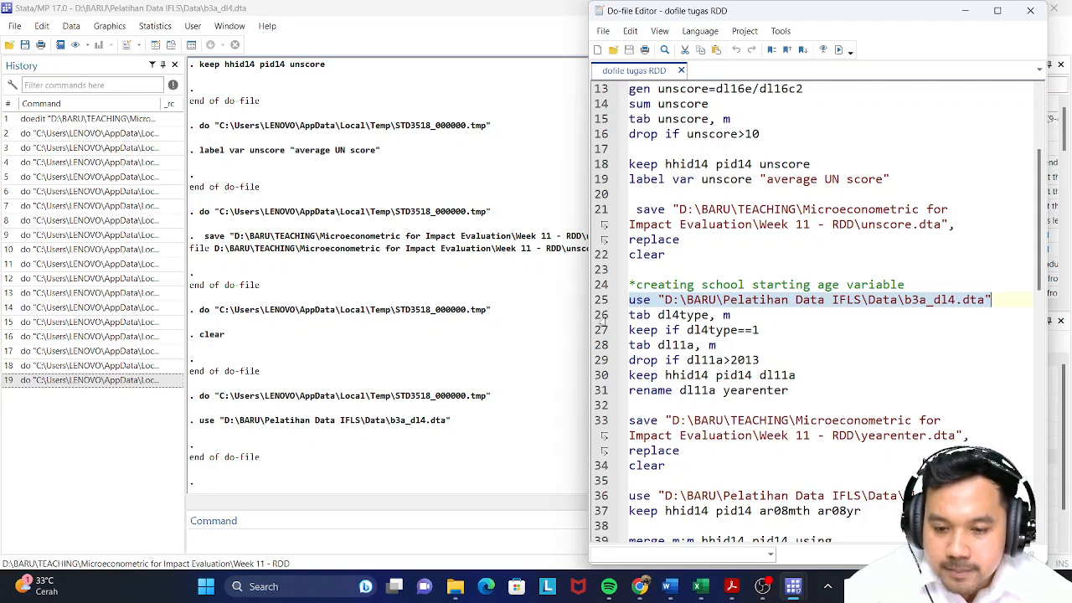
click(603, 321)
click(837, 50)
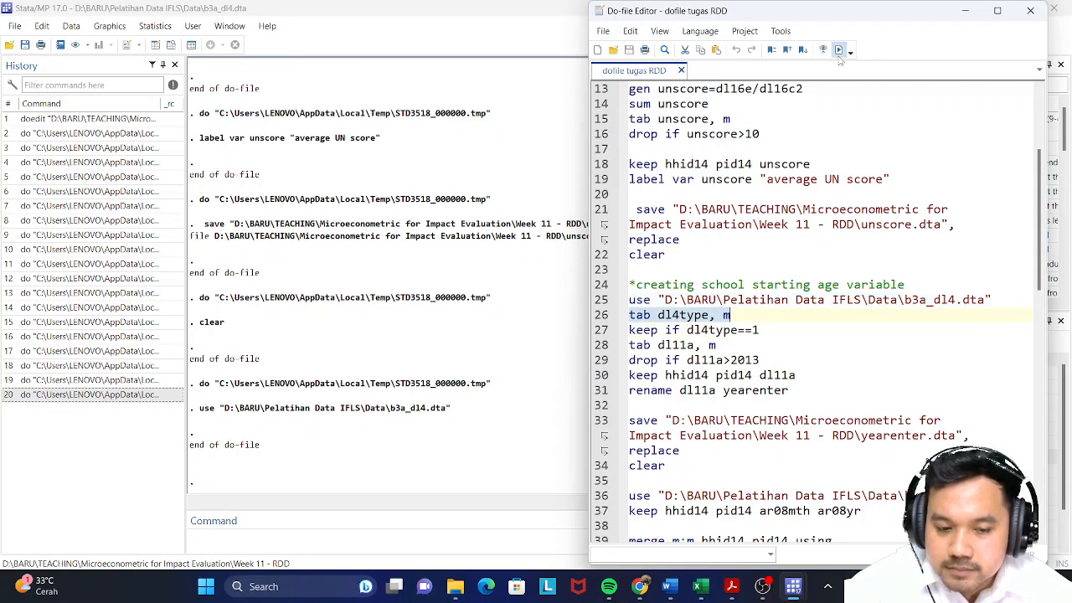
Step: Switch to 10. PQX Buku 3A.pdf, search for dl3type, and compare the school-level headings DL2TYPE, DL3TYPE and DL4TYPE on the surrounding pages
mouse_move(735, 595)
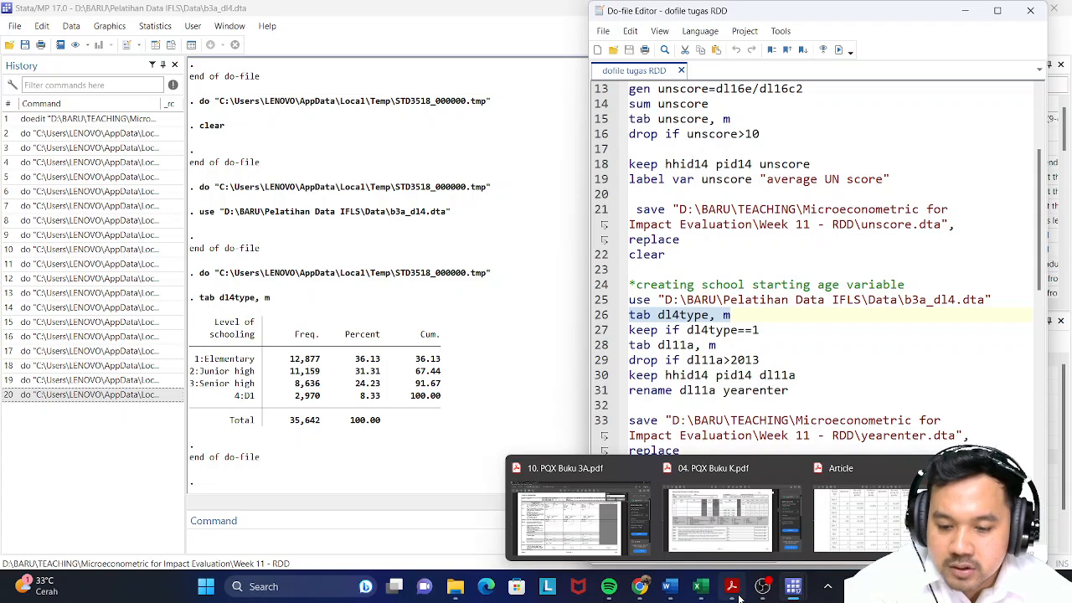
click(581, 548)
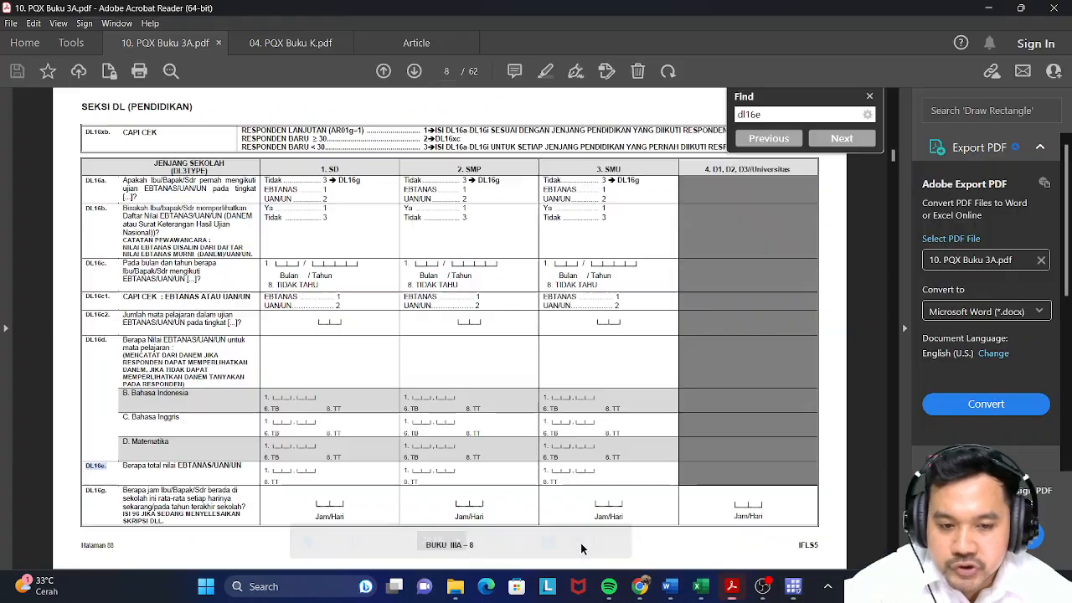
double_click(769, 118)
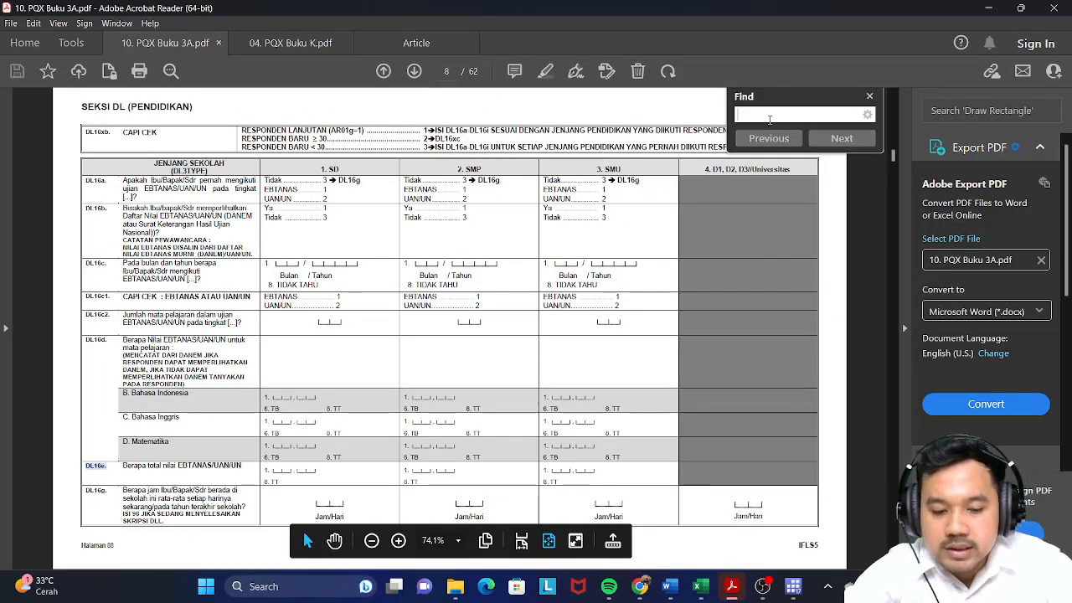
text(dl)
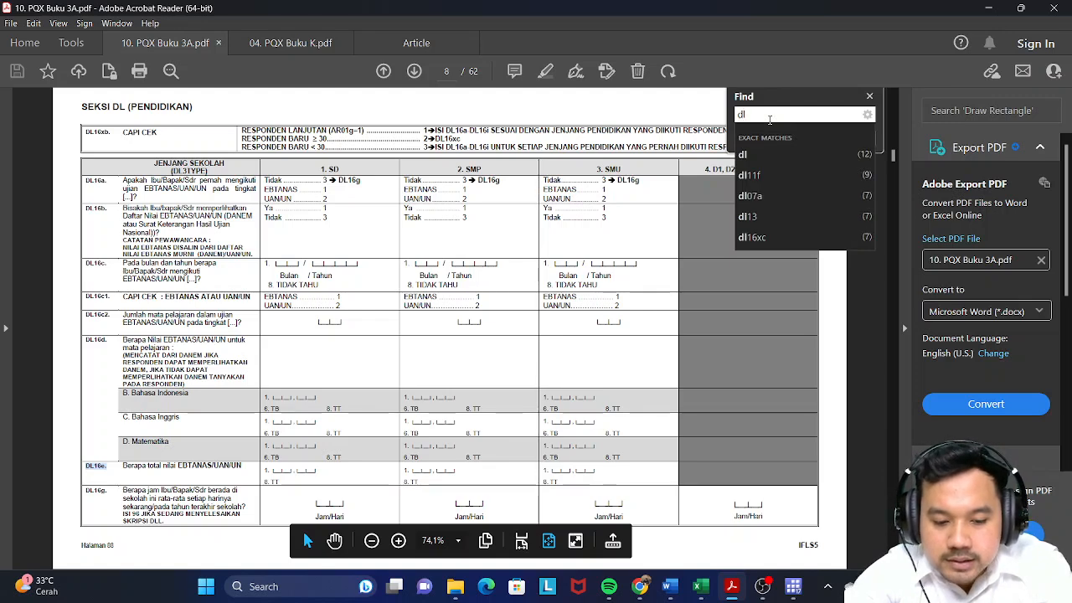
text(3type)
key(Return)
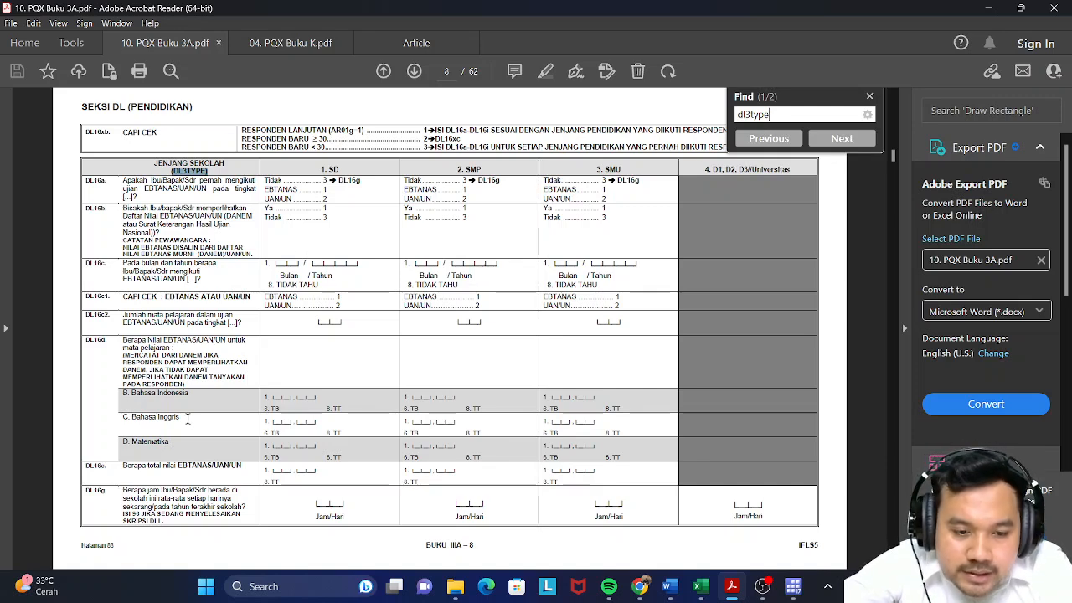
scroll(384, 417, down, 2)
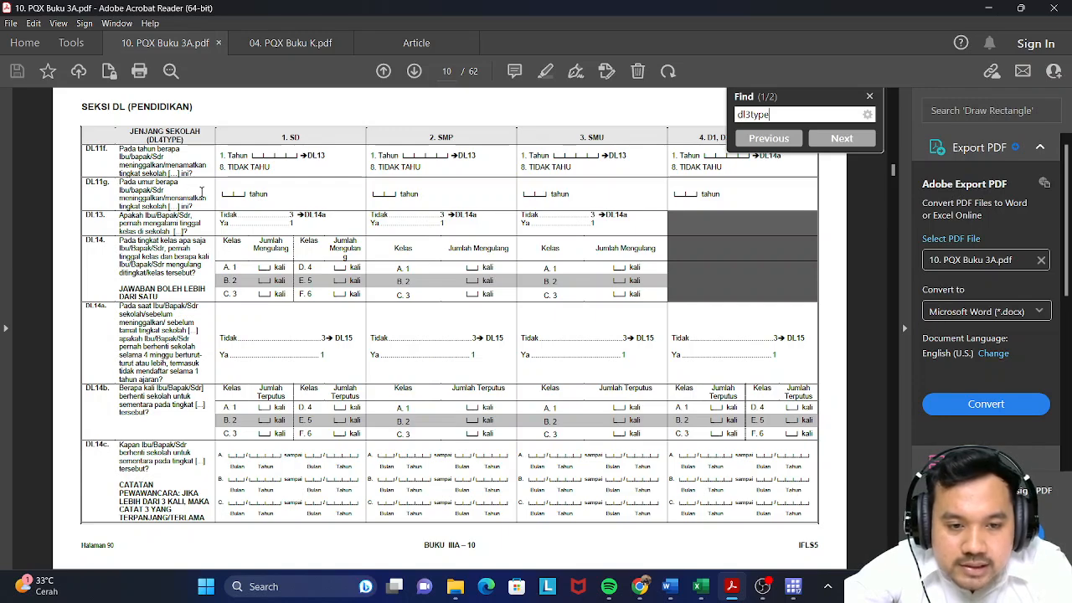
scroll(203, 192, up, 3)
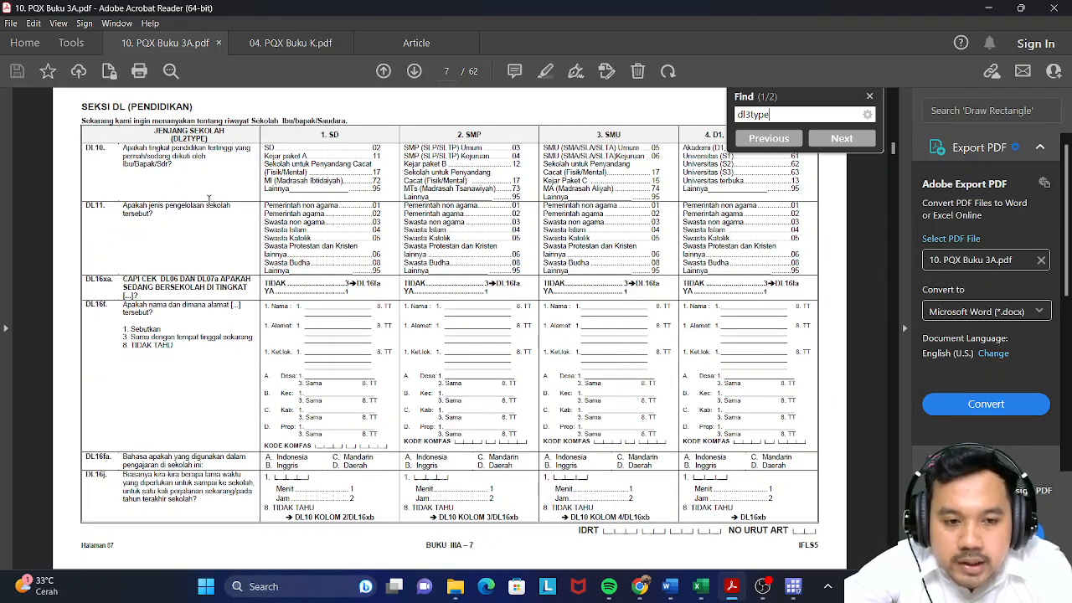
scroll(209, 199, down, 1)
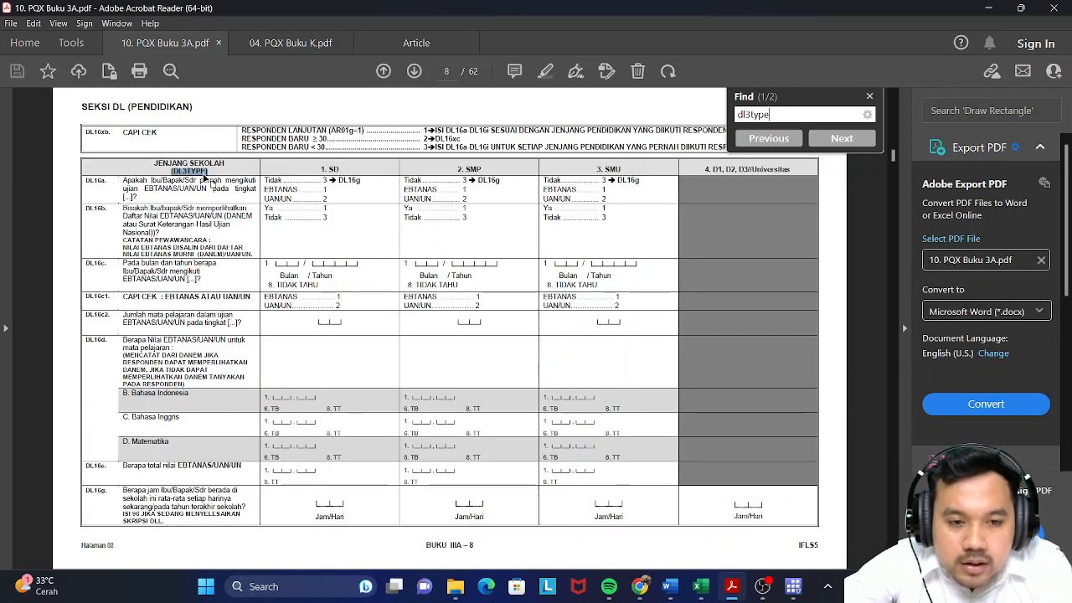
scroll(196, 184, down, 2)
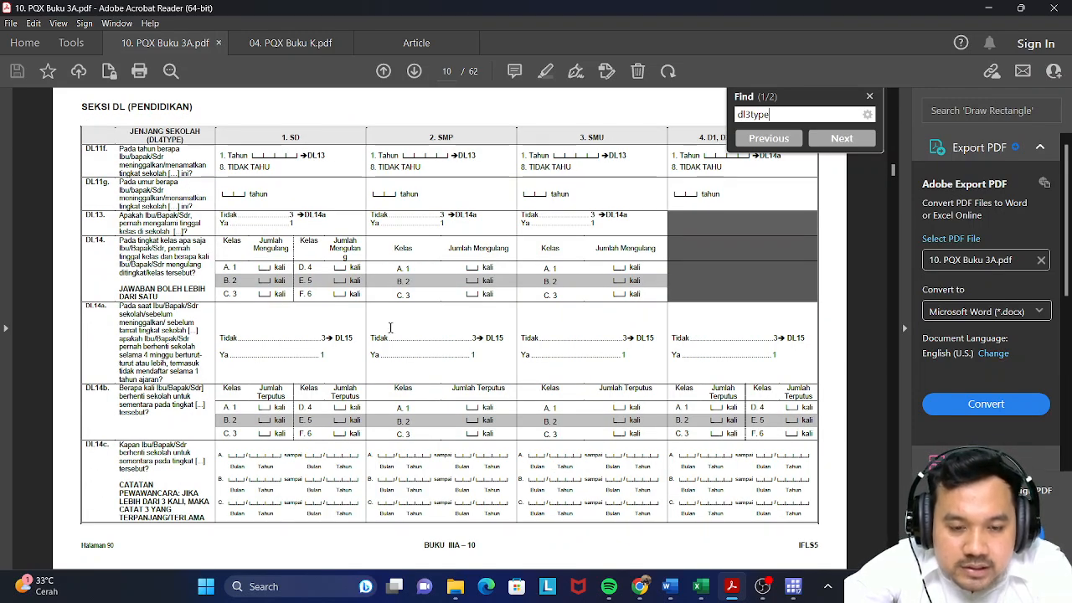
Step: Switch back to the Stata do-file and run line 27 alone to keep only observations with dl4type==1
click(787, 576)
mouse_move(786, 576)
click(980, 535)
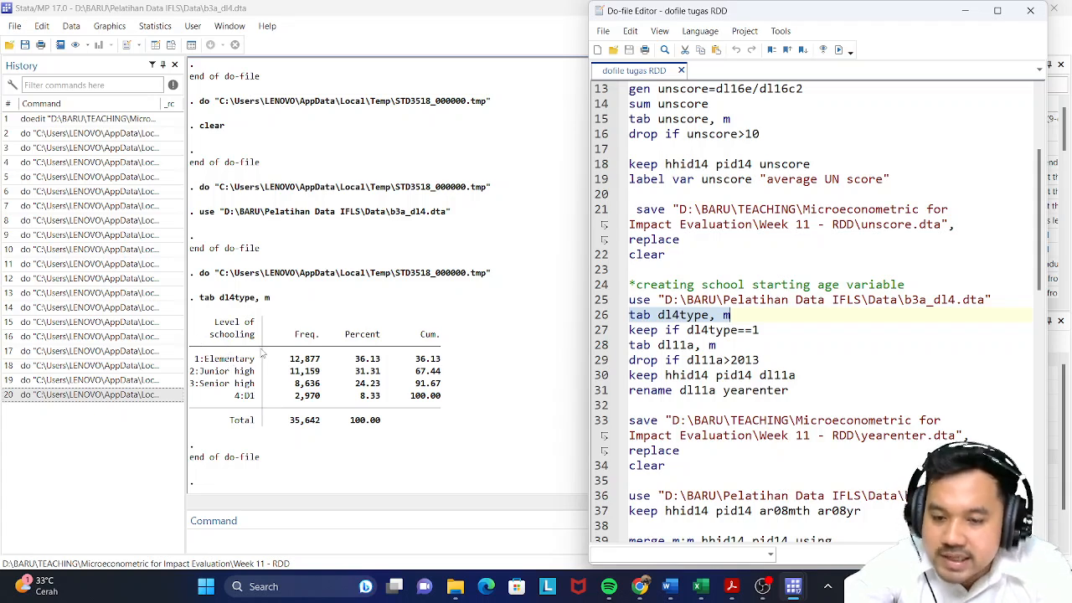
click(600, 329)
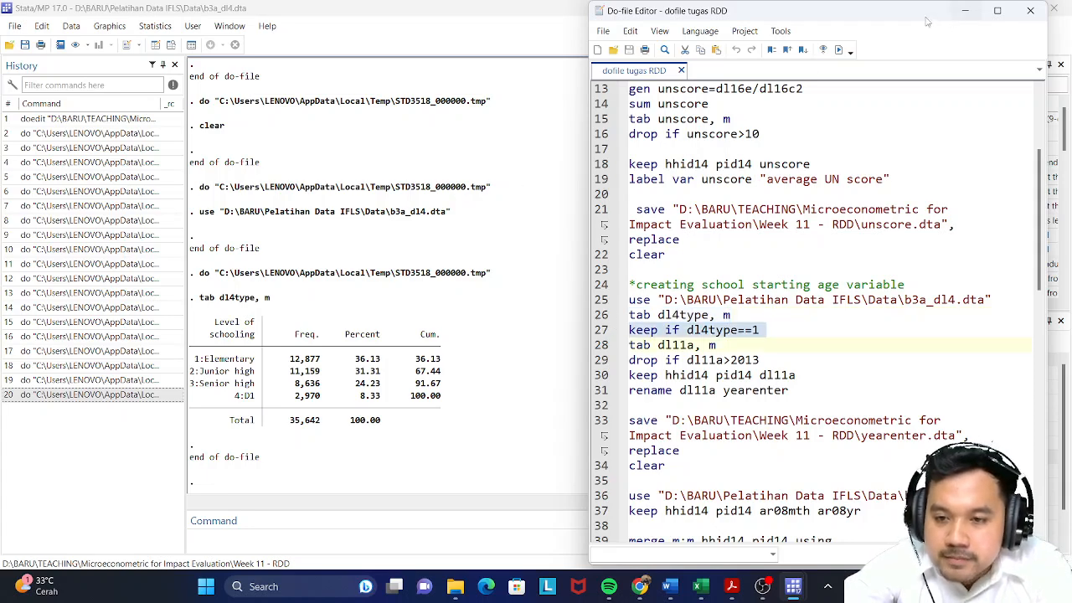
click(838, 50)
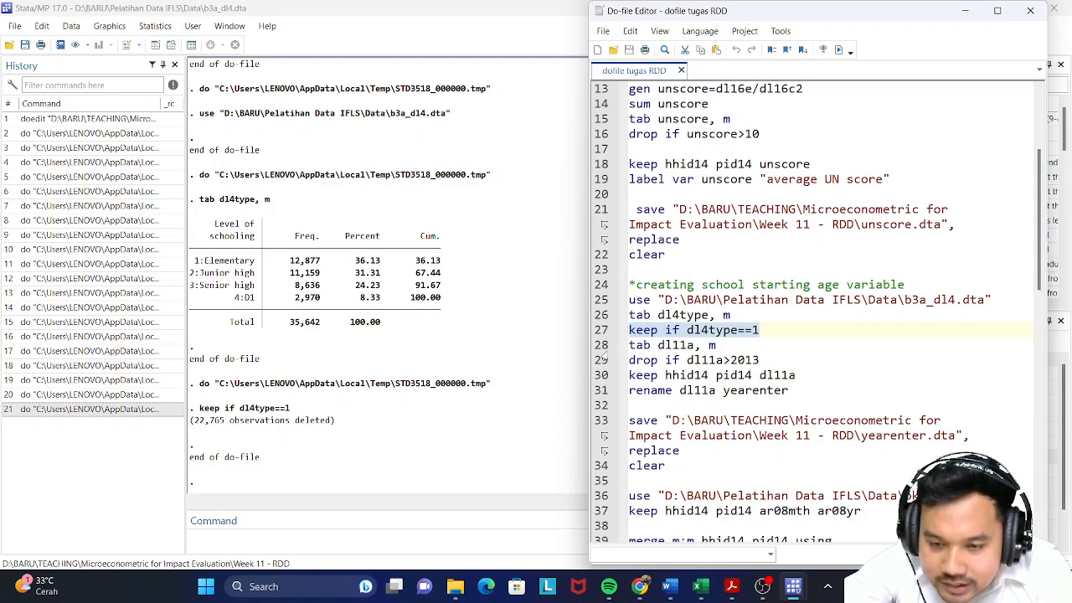
Step: Run line 28 to tabulate dl11a including missing values, review the whole table, and run line 29 to drop observations with dl11a>2013
click(602, 345)
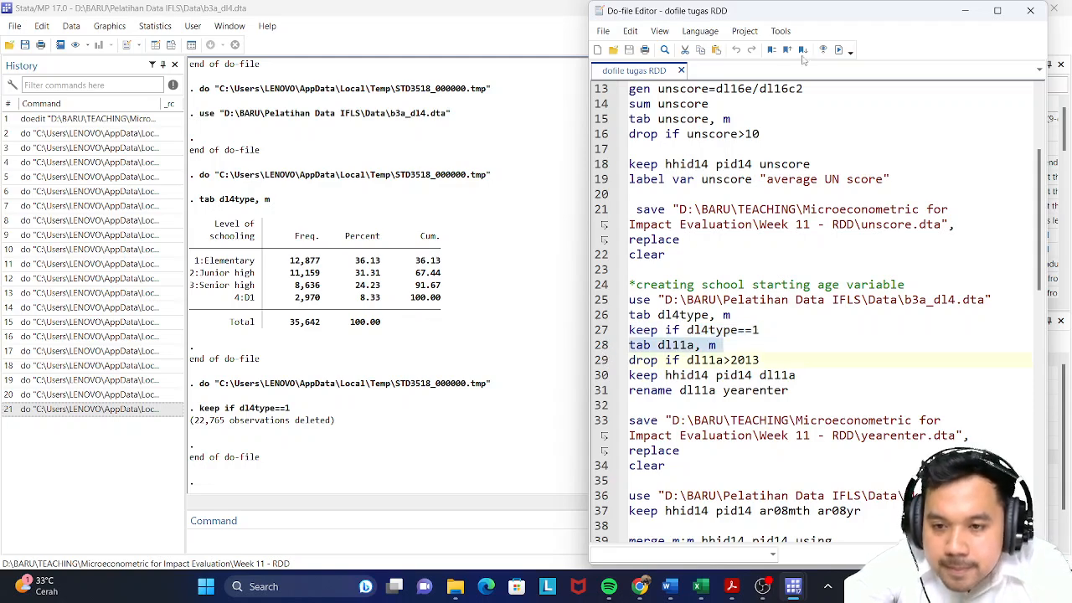
click(838, 49)
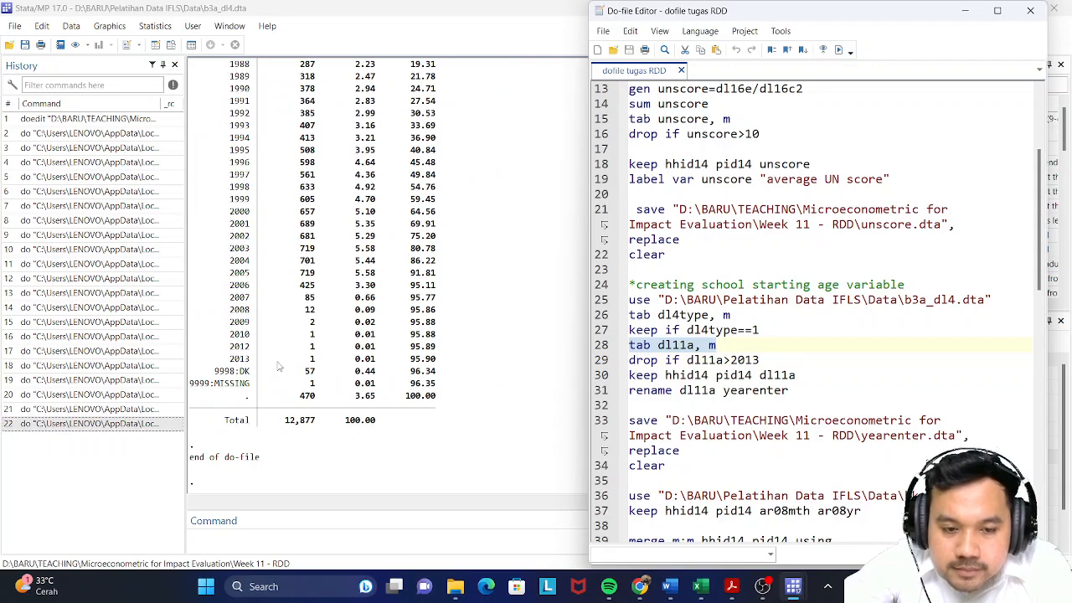
scroll(284, 362, up, 12)
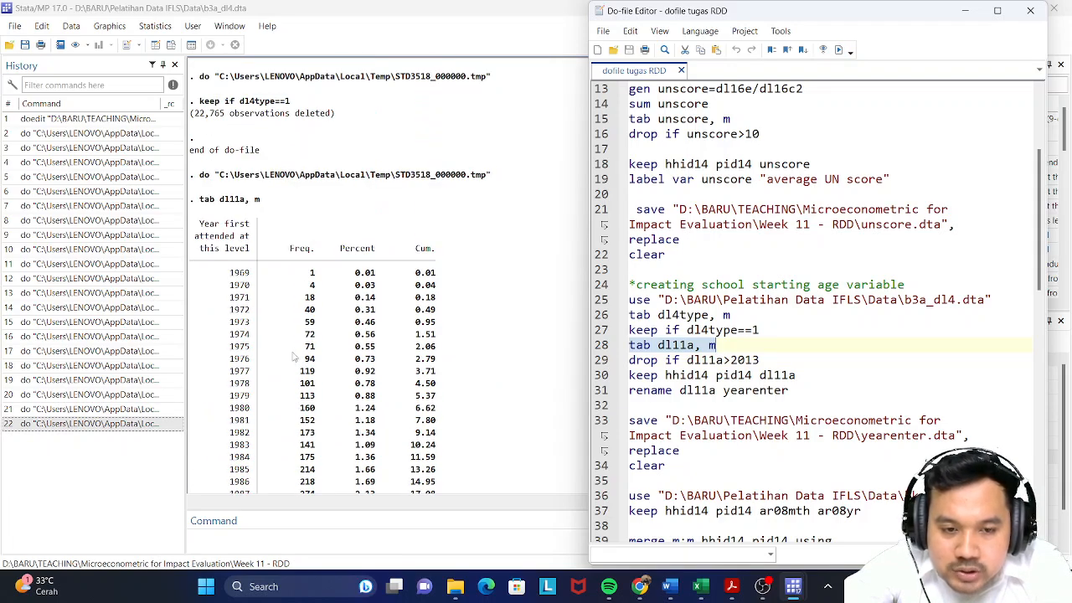
scroll(297, 355, down, 12)
scroll(300, 352, up, 5)
scroll(300, 352, up, 5)
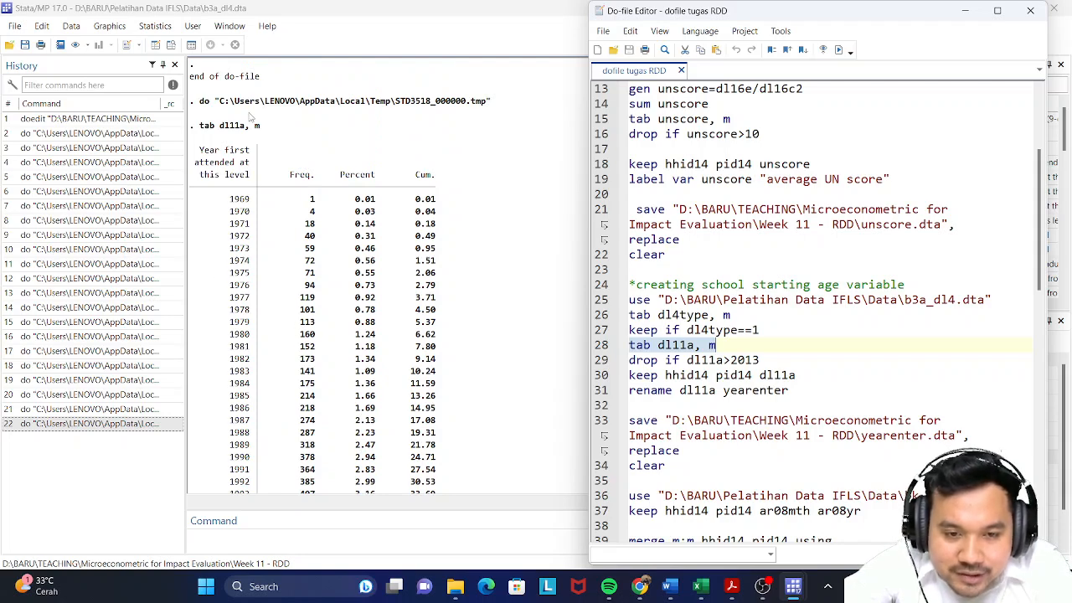
scroll(246, 208, down, 10)
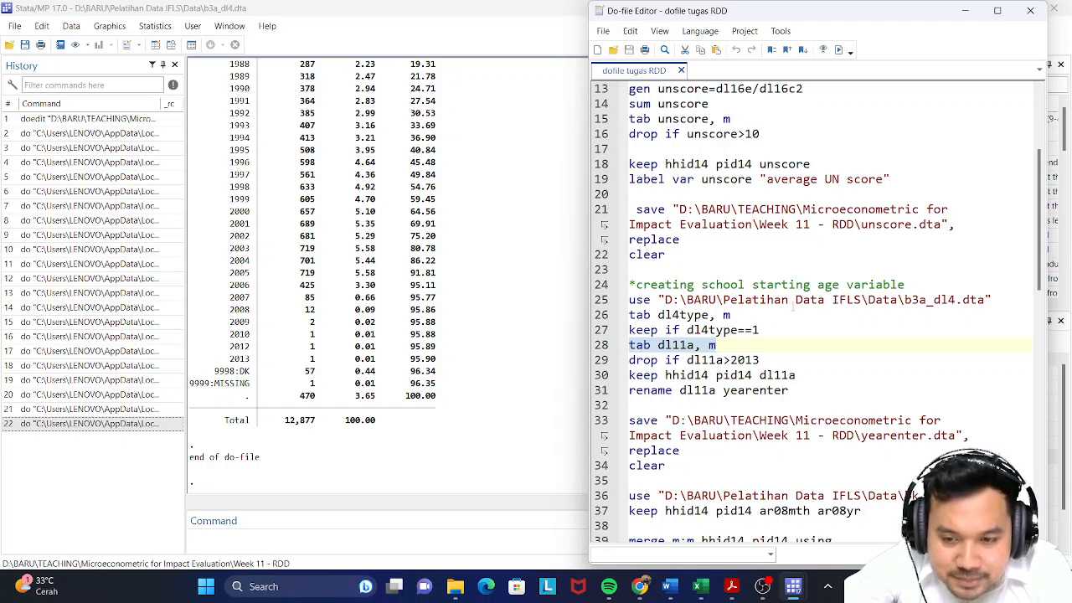
click(612, 364)
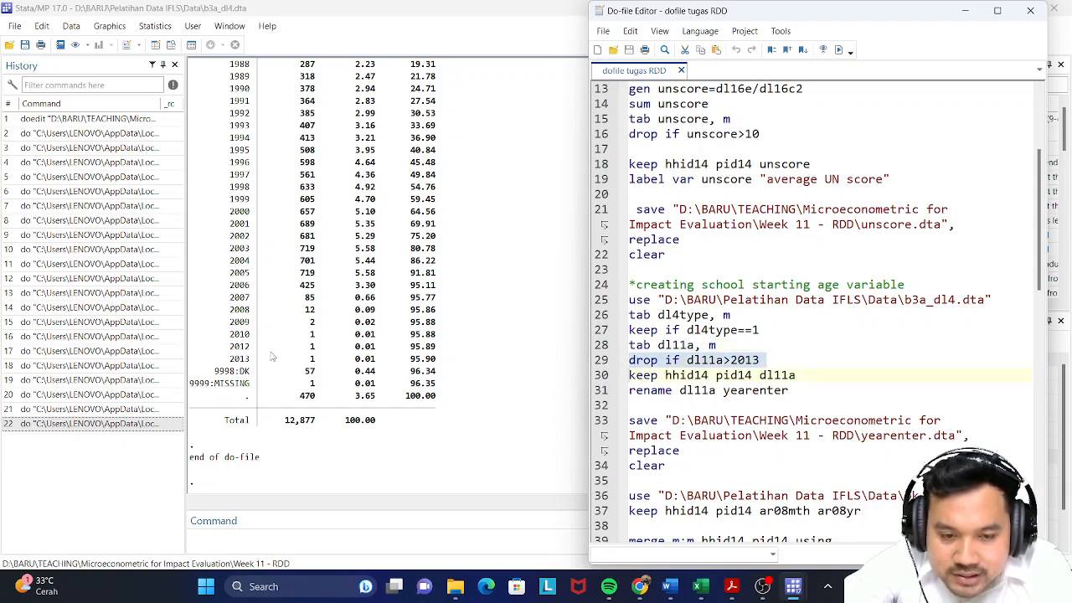
click(838, 50)
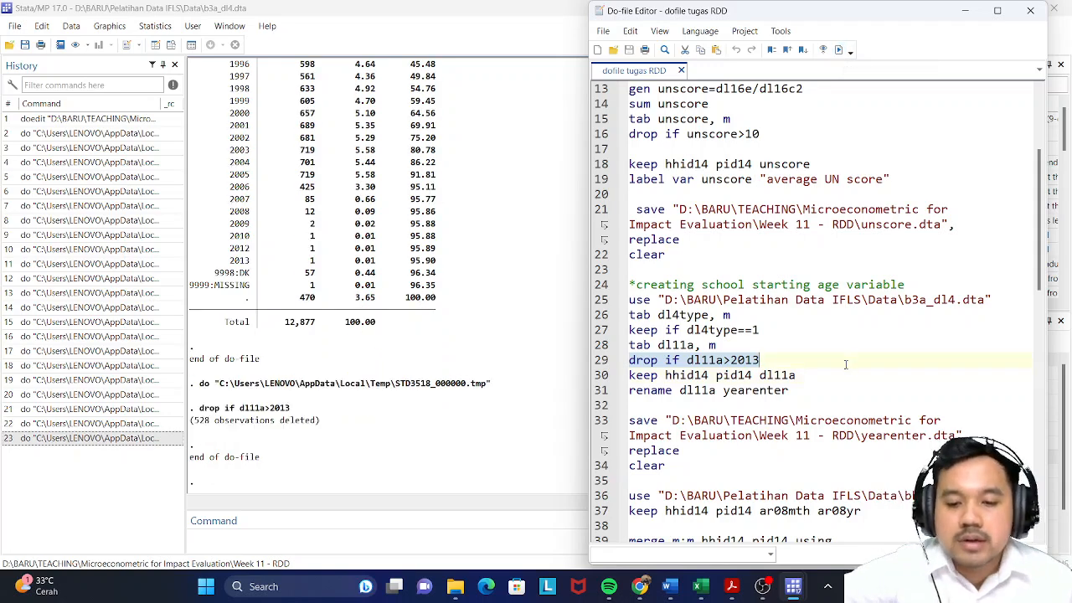
Step: Run lines 30 and 31 separately to keep only hhid14, pid14 and dl11a and rename dl11a to yearenter
click(602, 377)
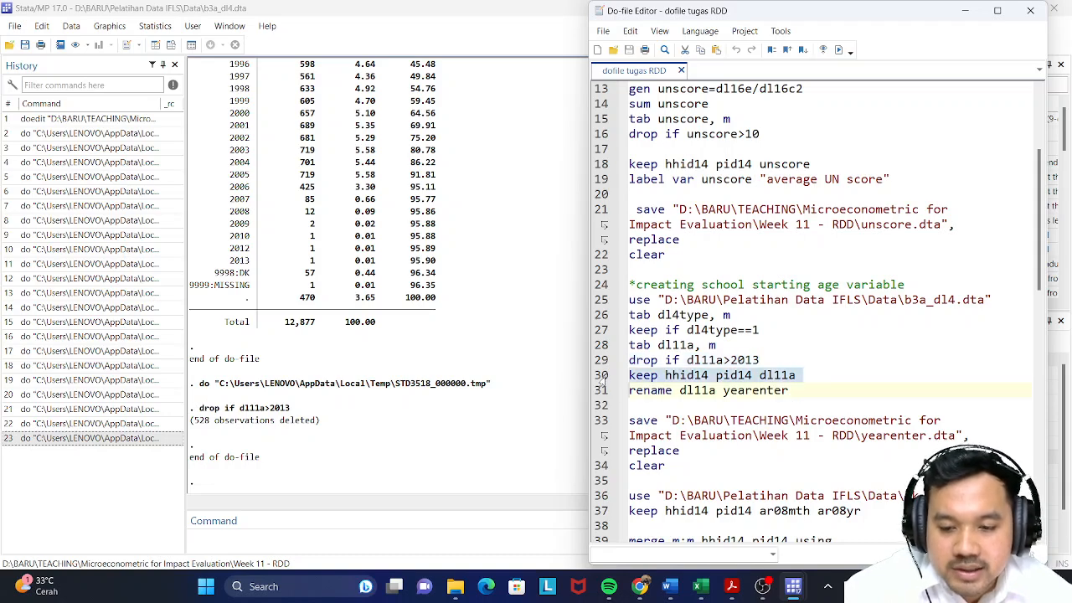
click(838, 49)
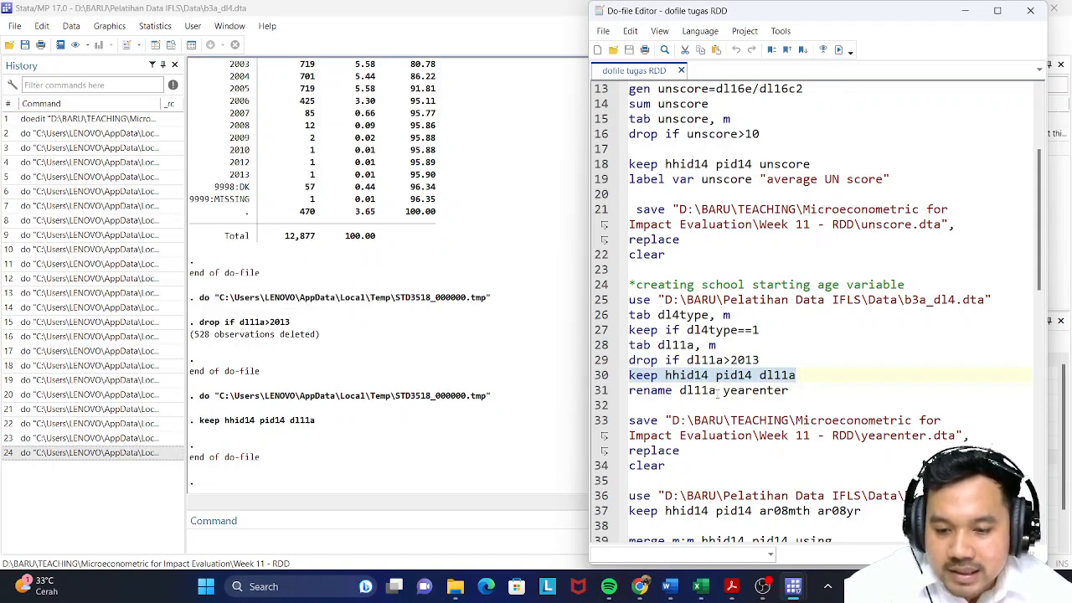
click(602, 390)
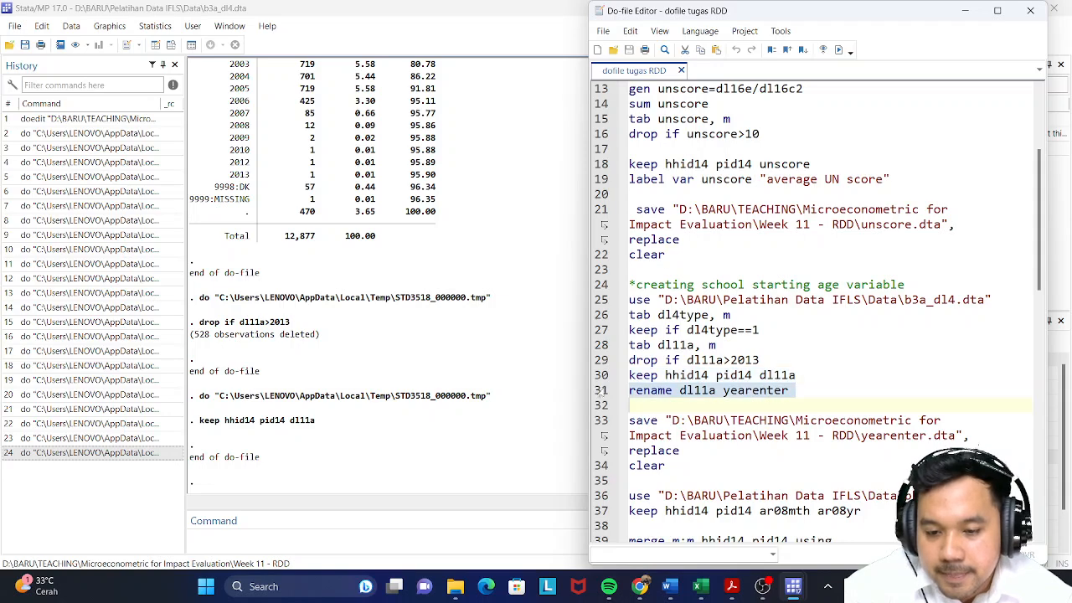
click(838, 50)
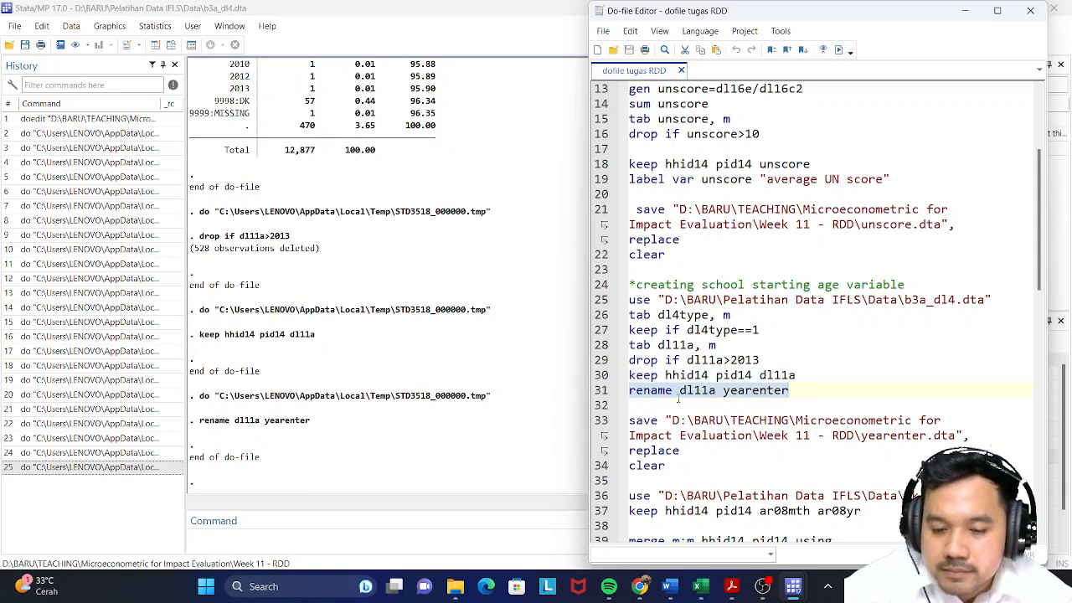
Step: Run lines 33 and 34 separately to save the dataset as yearenter.dta in the Week 11 - RDD folder with replace and clear the memory
scroll(593, 309, down, 3)
click(602, 294)
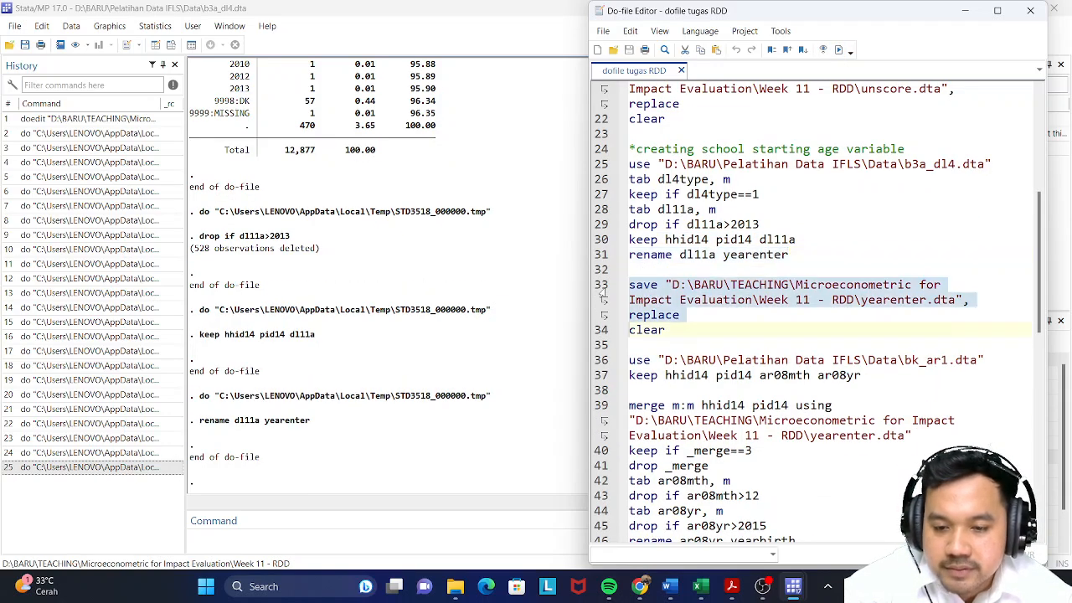
click(838, 50)
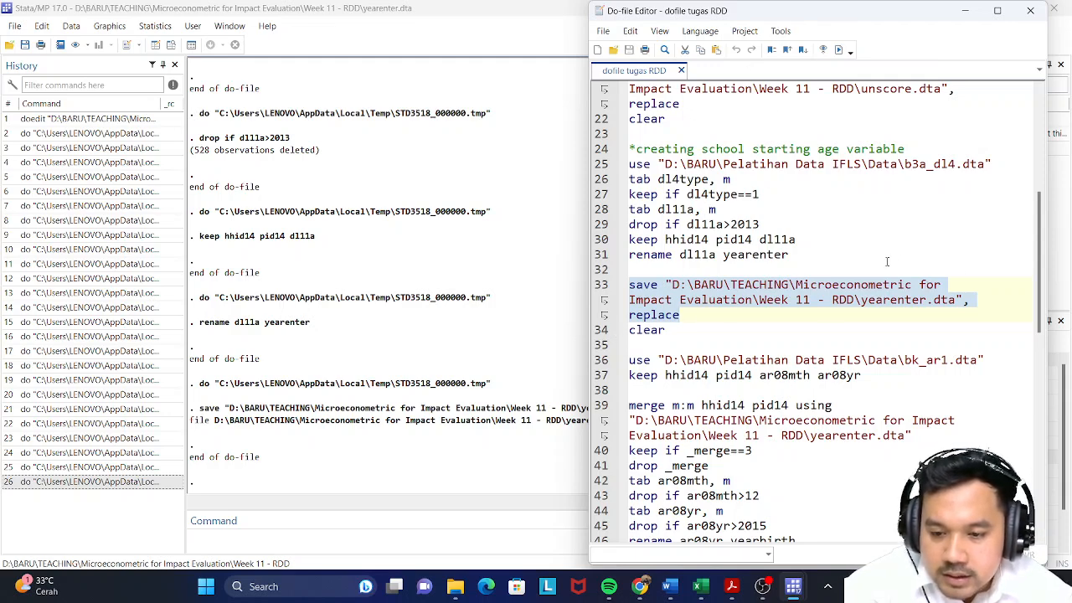
click(602, 332)
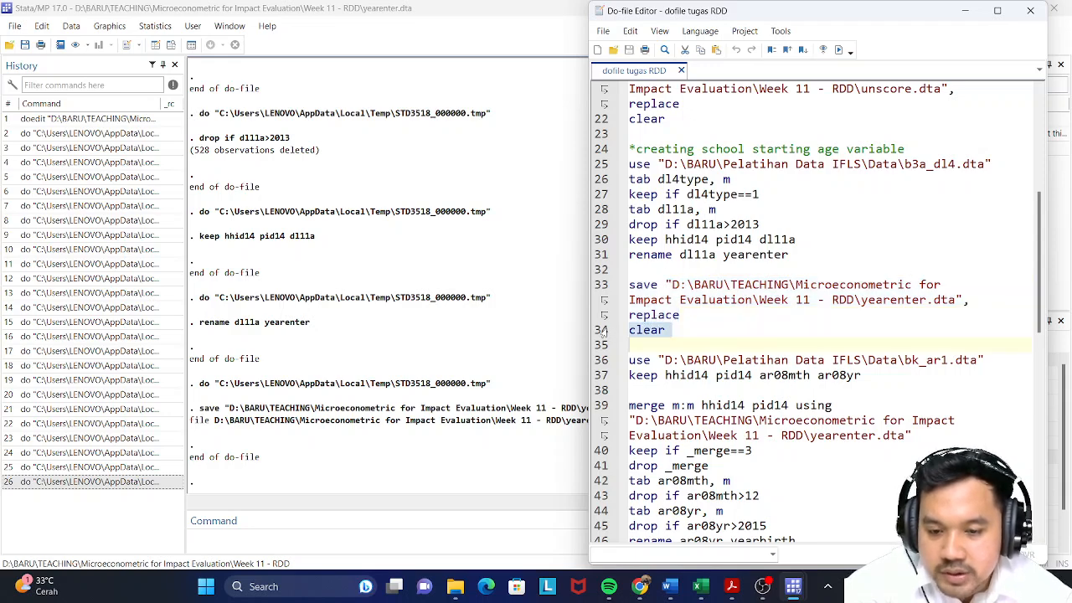
click(838, 49)
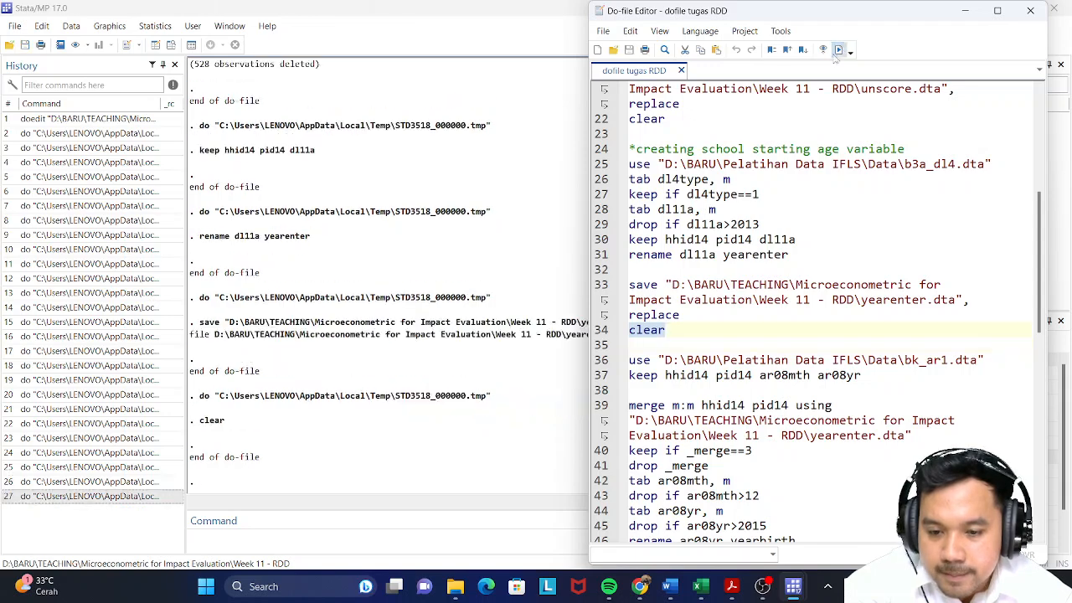
Step: Run line 36 to load bk_ar1.dta and switch to 04. PQX Buku K.pdf to check the AR08 birth date question
click(604, 360)
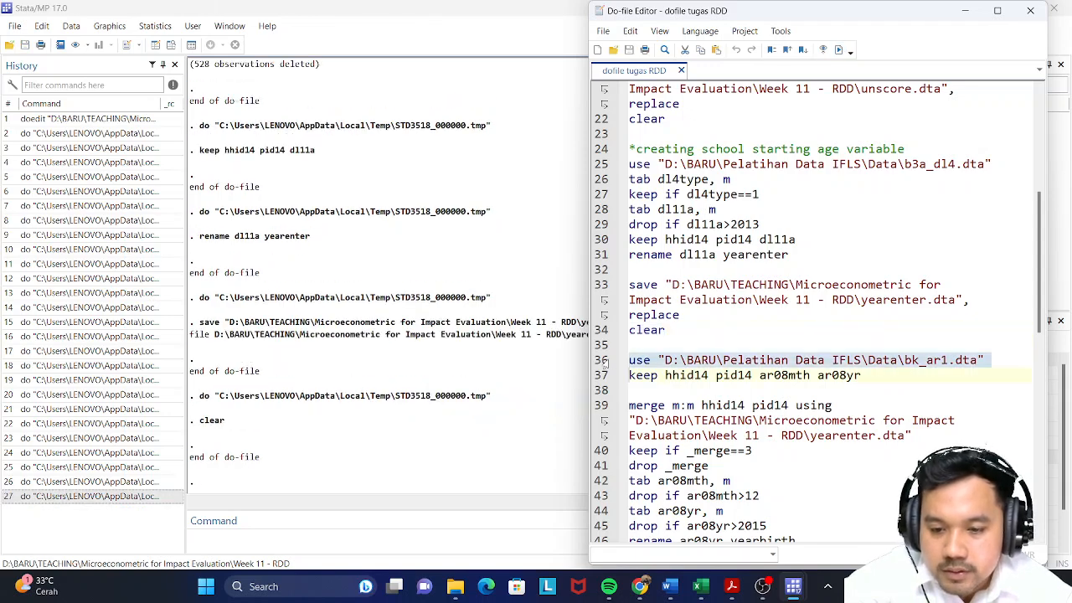
click(838, 50)
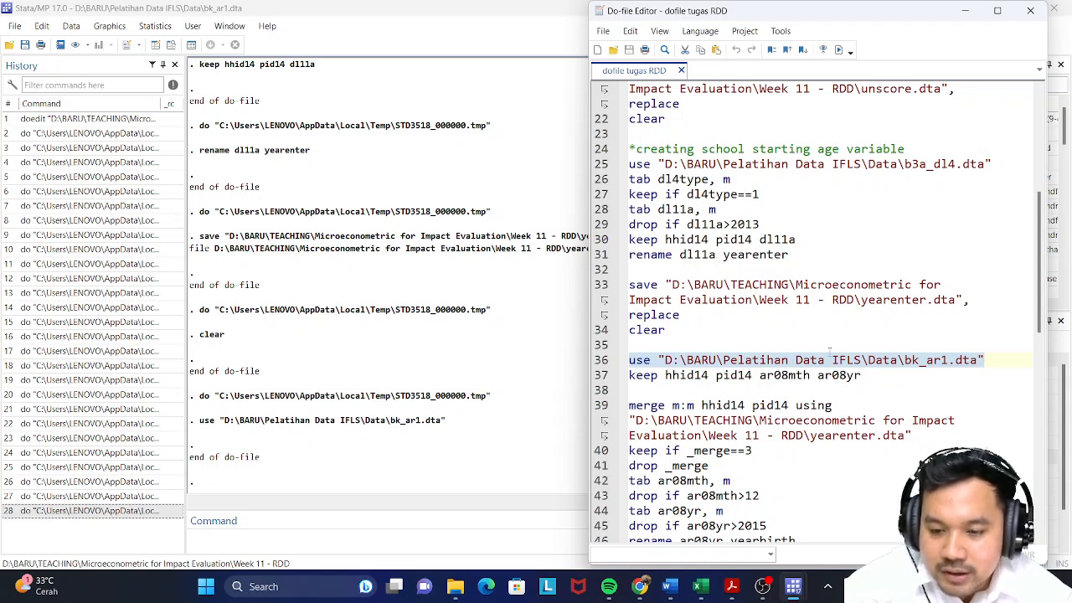
mouse_move(730, 588)
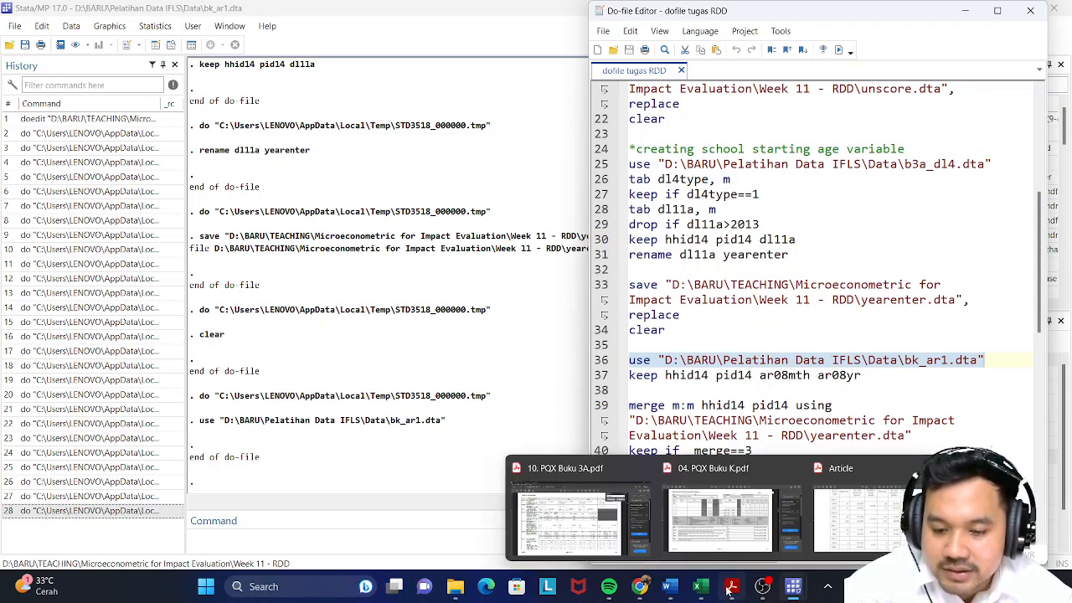
click(733, 531)
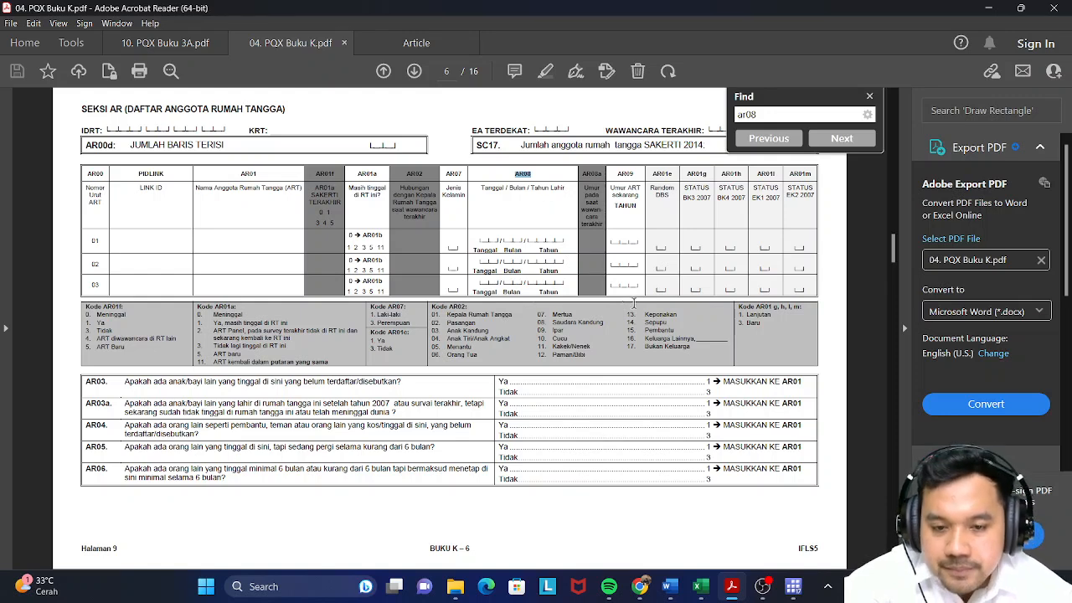
Step: Return to the Stata do-file and run line 37 alone to keep only hhid14, pid14, ar08mth and ar08yr
mouse_move(797, 587)
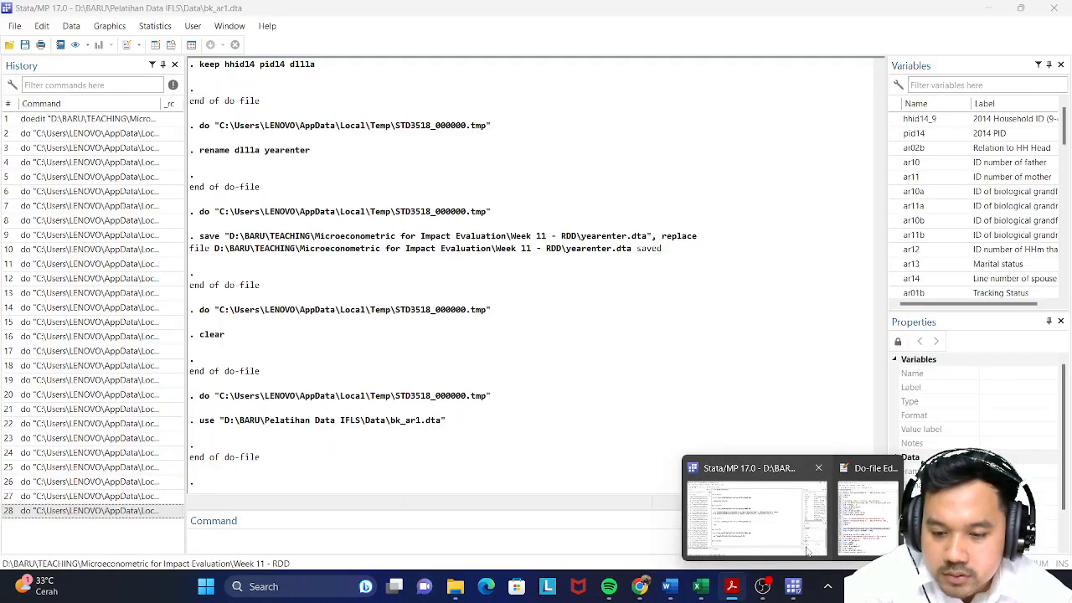
click(854, 548)
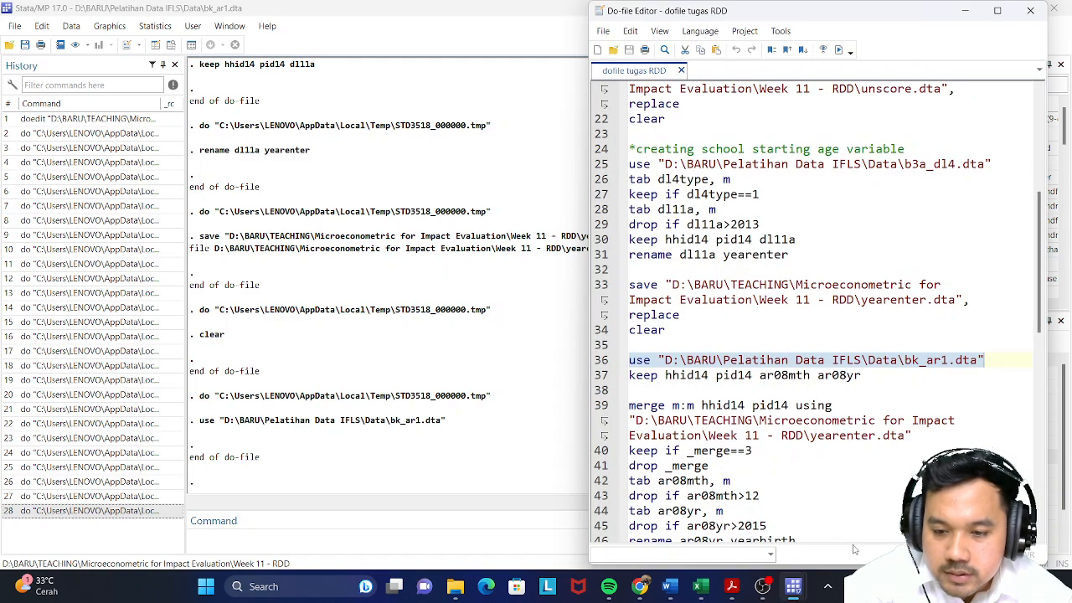
click(599, 382)
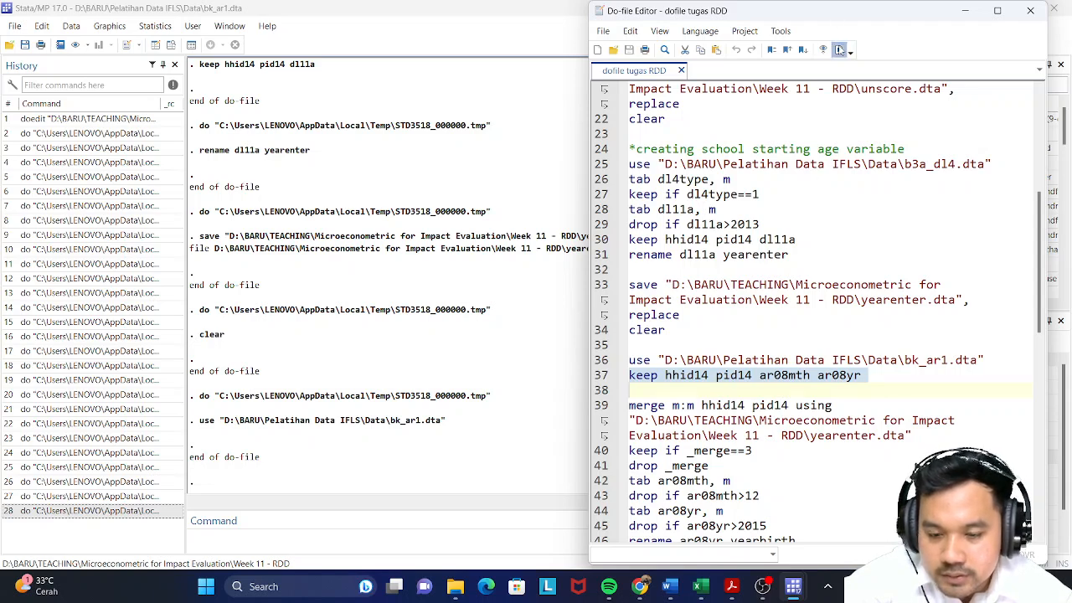
click(838, 50)
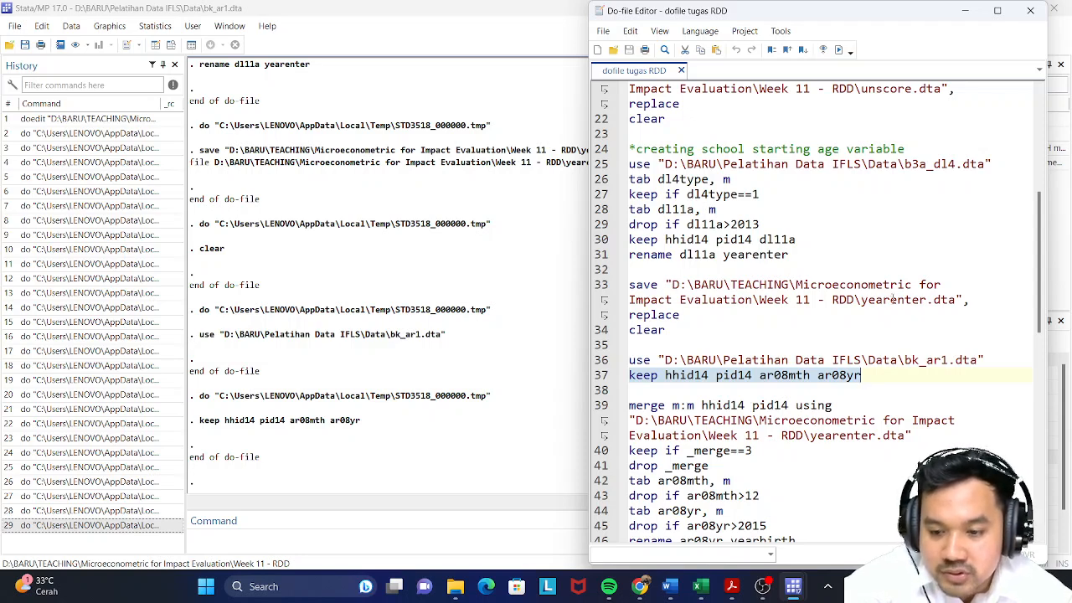
Step: Run lines 39 to 41 one at a time to merge yearenter.dta m:m on hhid14 and pid14, keeping only _merge==3 and dropping _merge
click(601, 409)
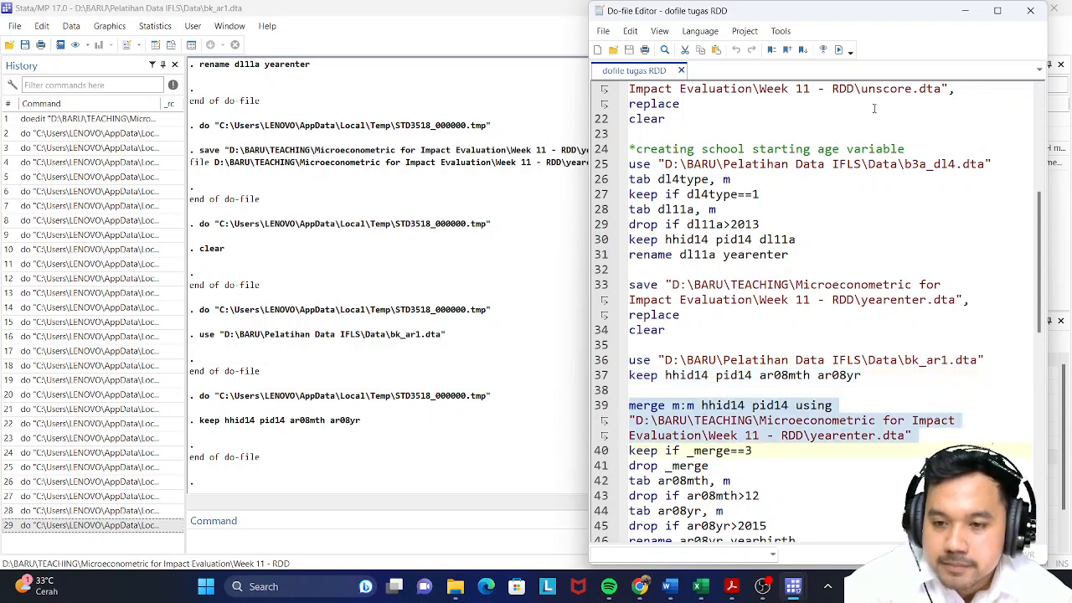
click(838, 50)
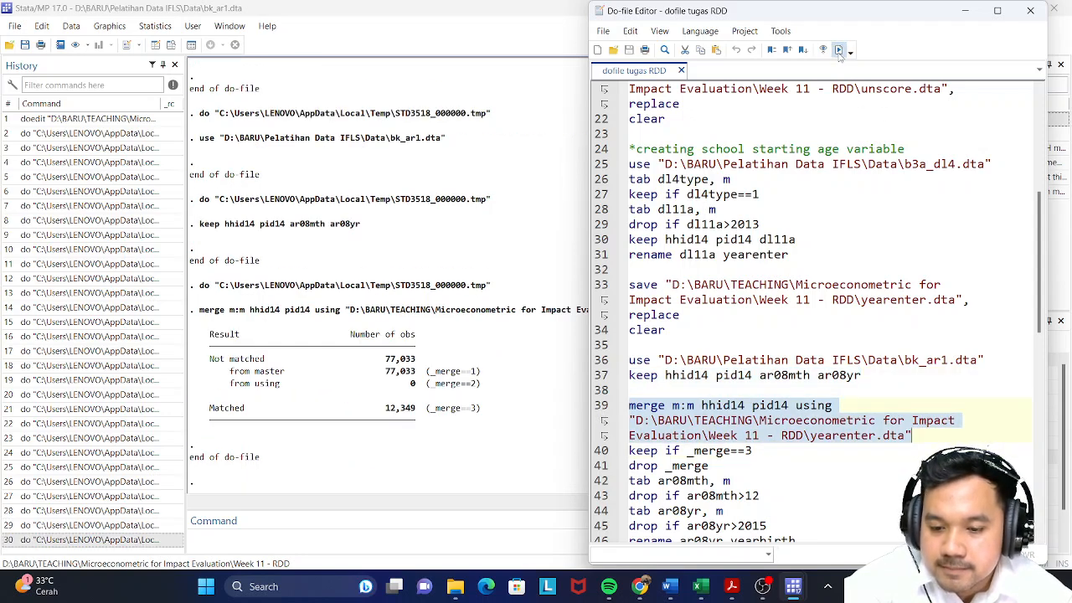
click(602, 452)
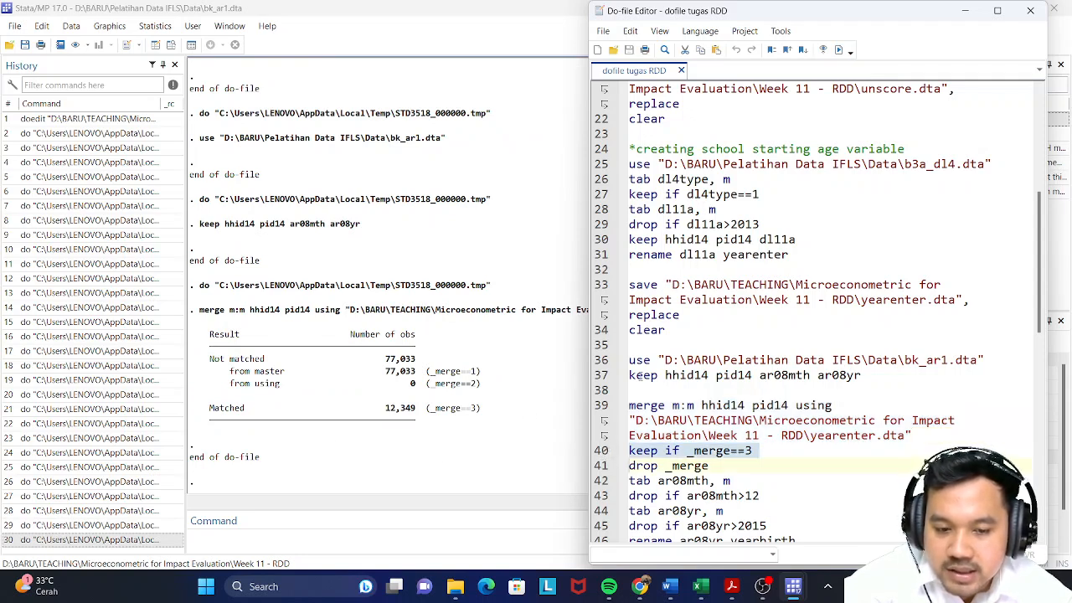
click(838, 50)
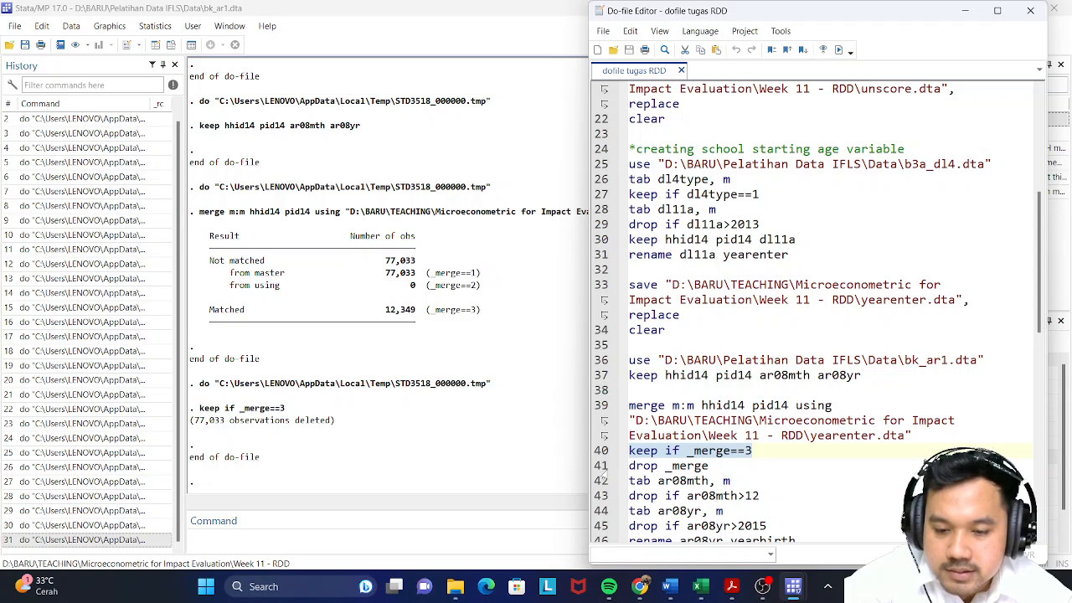
click(605, 467)
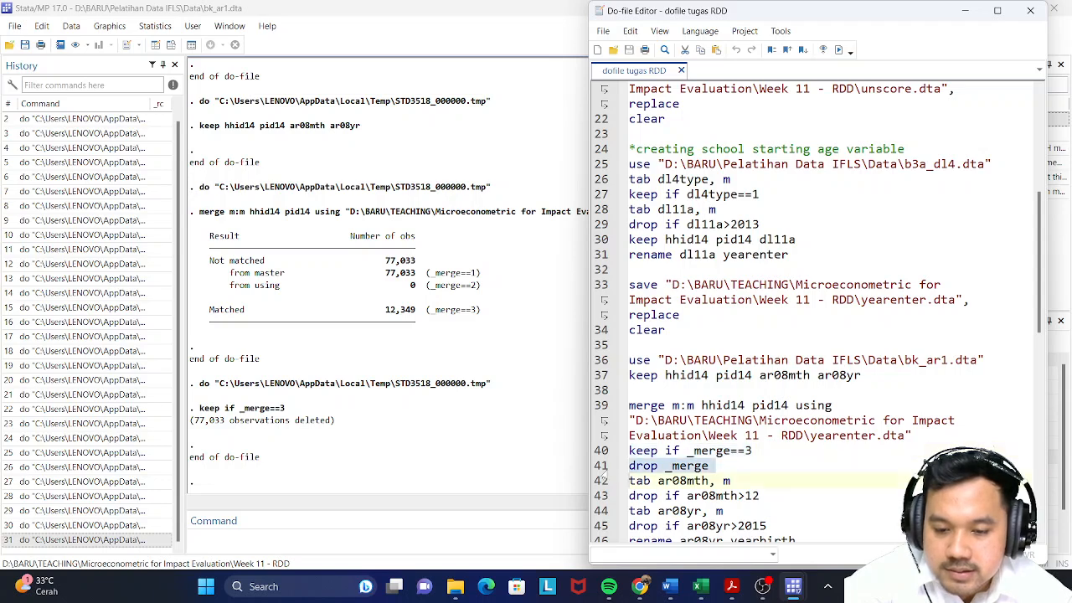
click(838, 51)
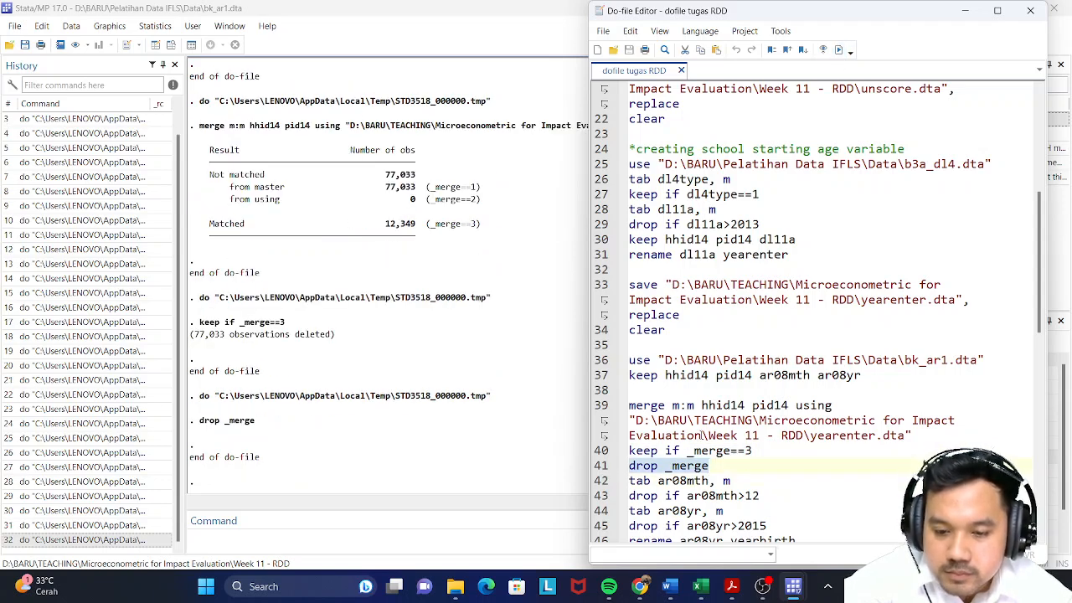
Step: Run lines 42 and 43 separately to tabulate ar08mth including missing values and drop observations with ar08mth>12
click(604, 483)
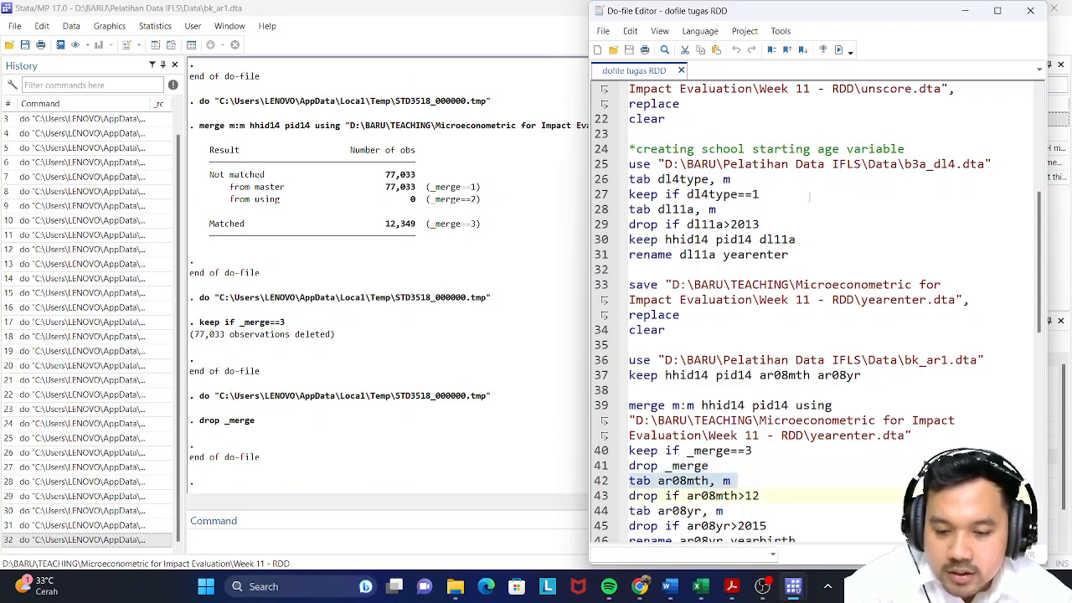
click(838, 50)
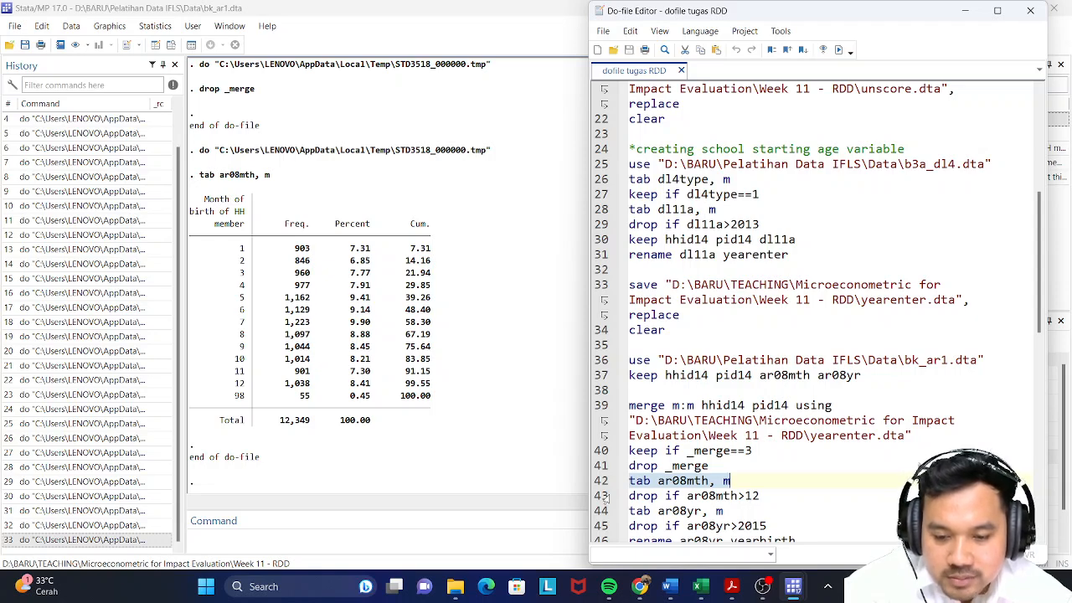
triple_click(679, 495)
click(838, 49)
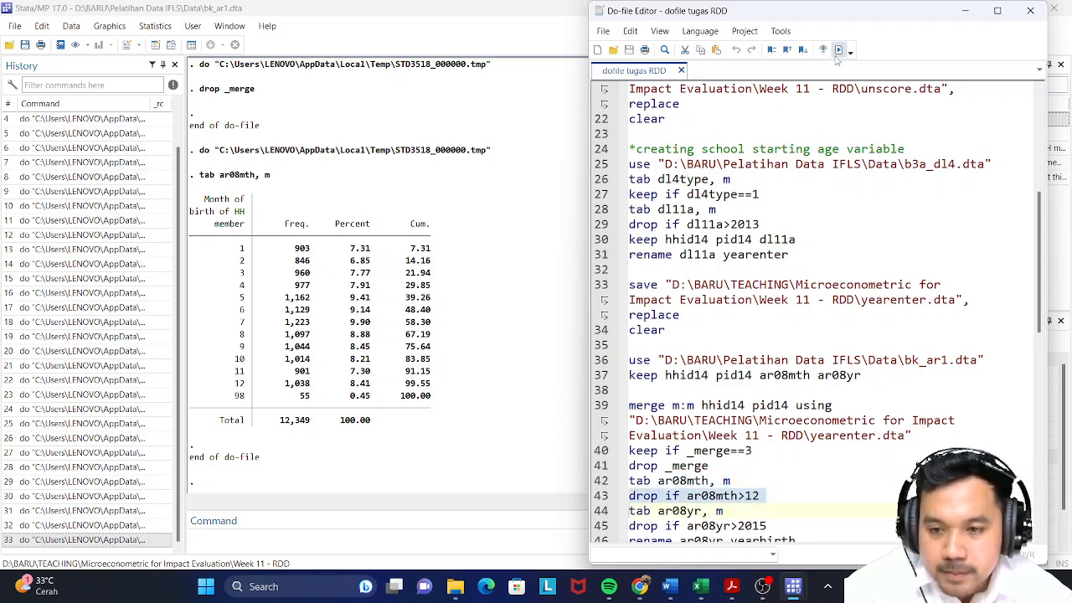
Step: Run line 44 alone to tabulate ar08yr including missing values, and review the range of birth years
scroll(816, 310, down, 1)
scroll(769, 389, down, 1)
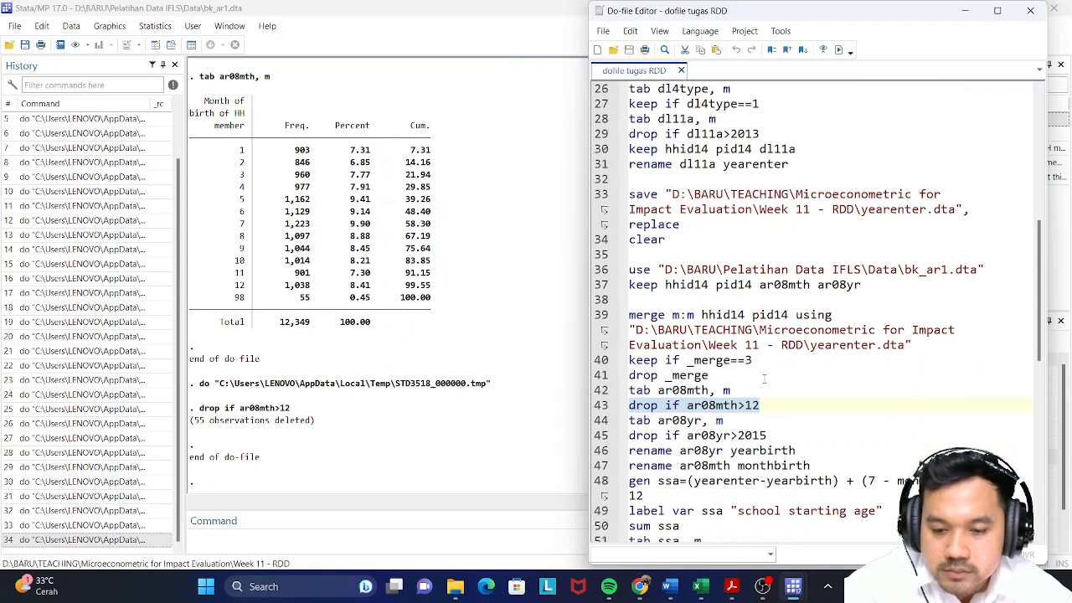
click(601, 420)
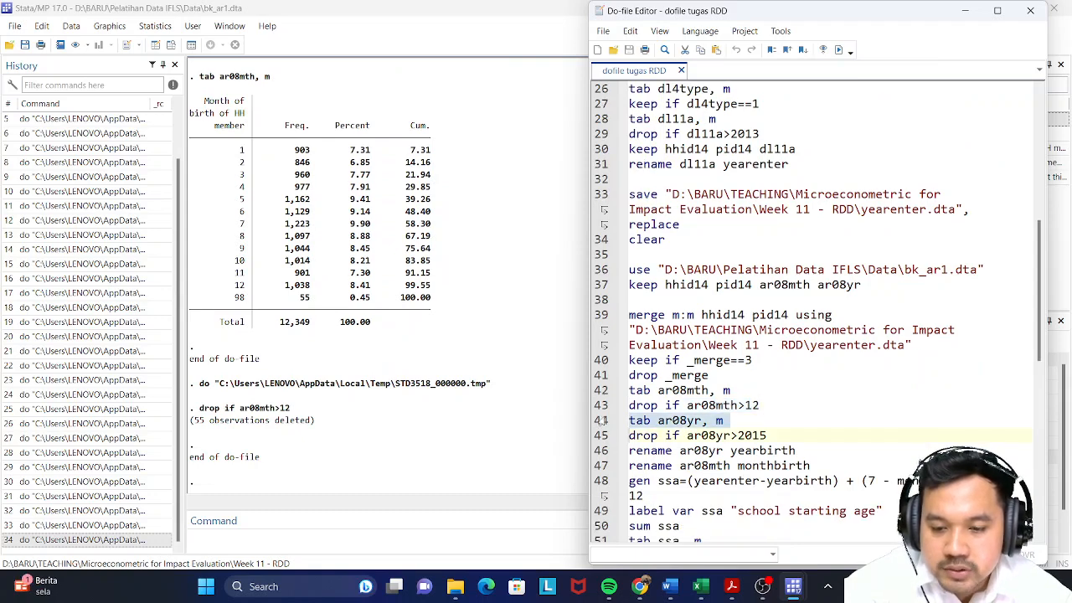
click(838, 50)
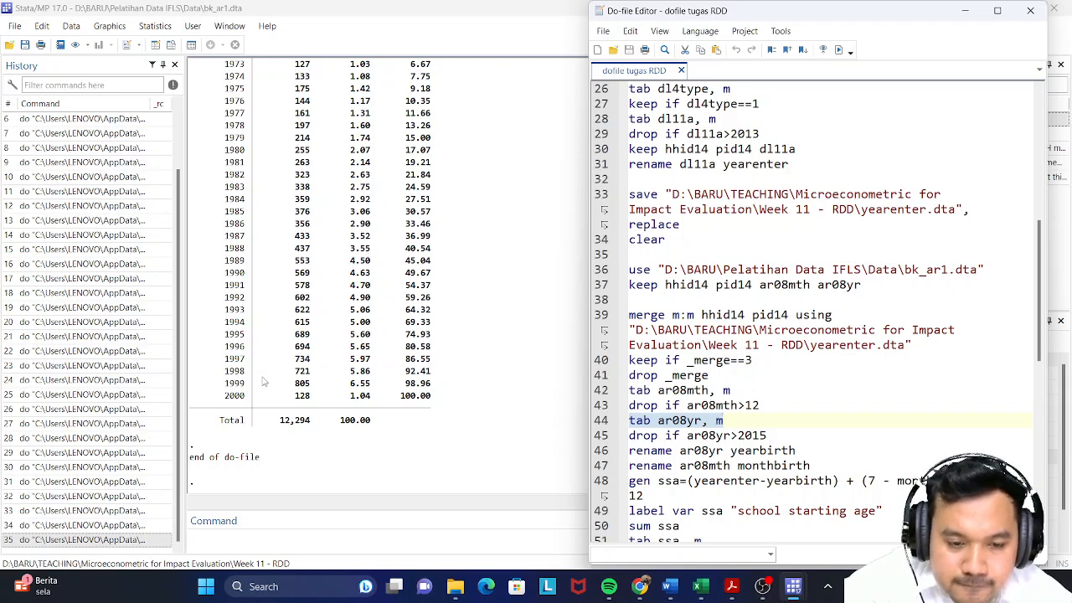
scroll(262, 381, up, 4)
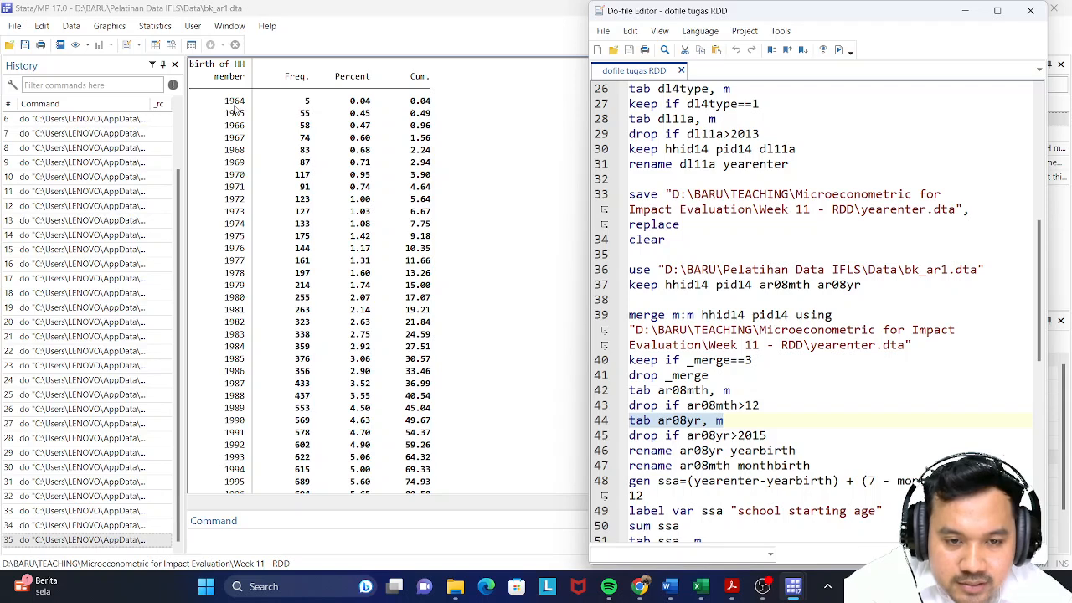
scroll(236, 110, down, 3)
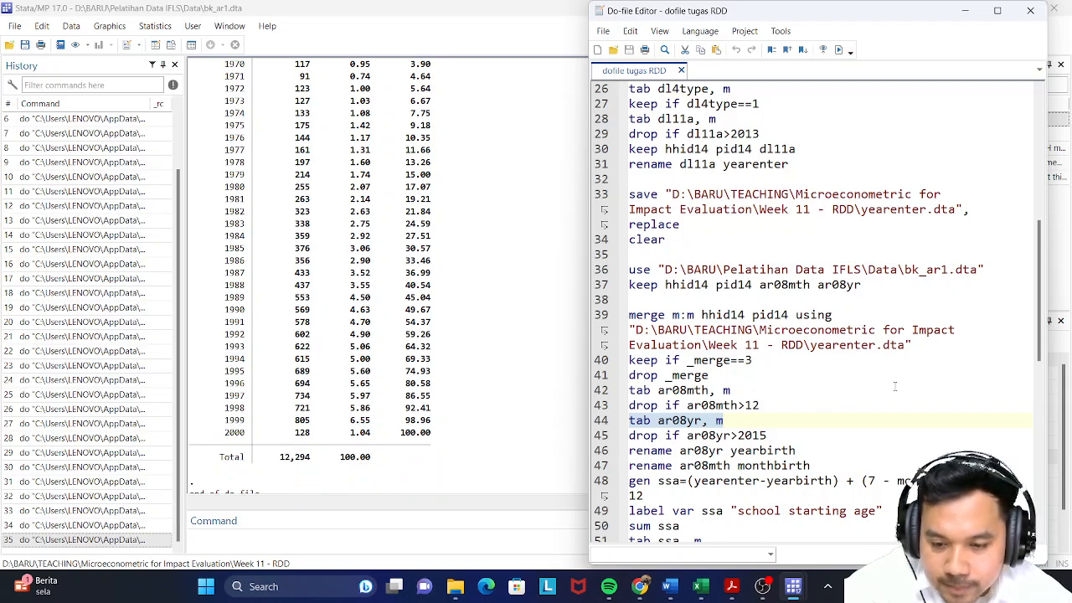
Step: Skip line 45 and run lines 46 and 47 separately to rename ar08yr to yearbirth and ar08mth to monthbirth
scroll(896, 386, down, 3)
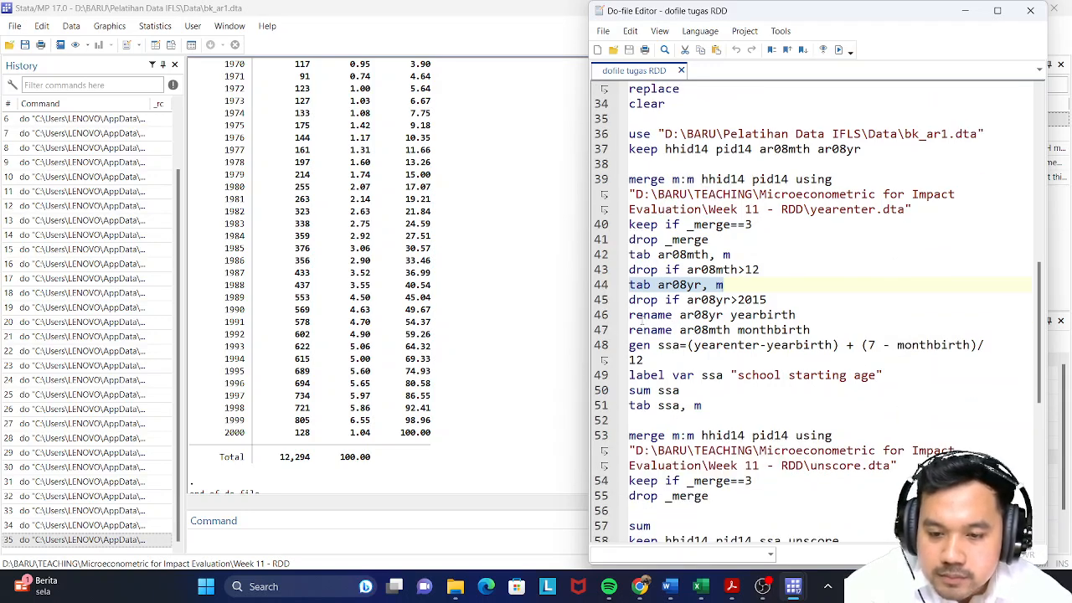
click(601, 314)
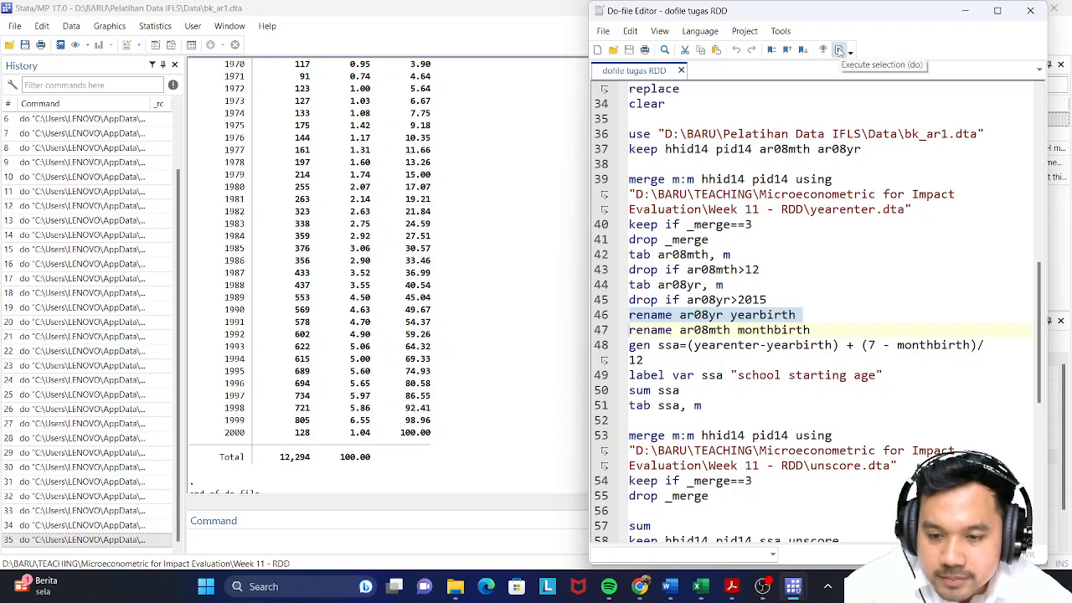
click(838, 51)
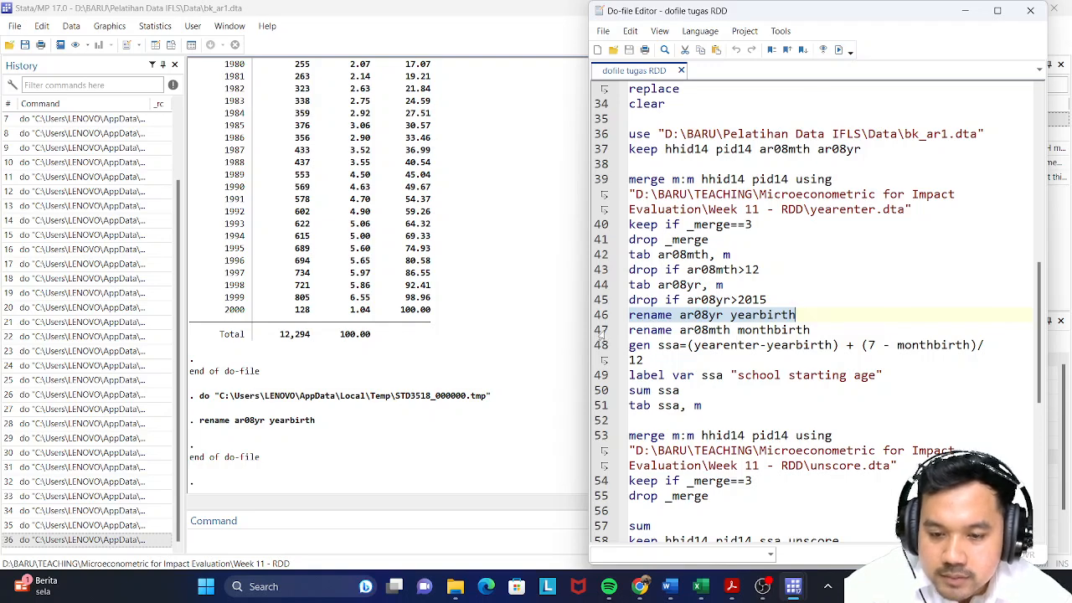
click(602, 336)
click(839, 52)
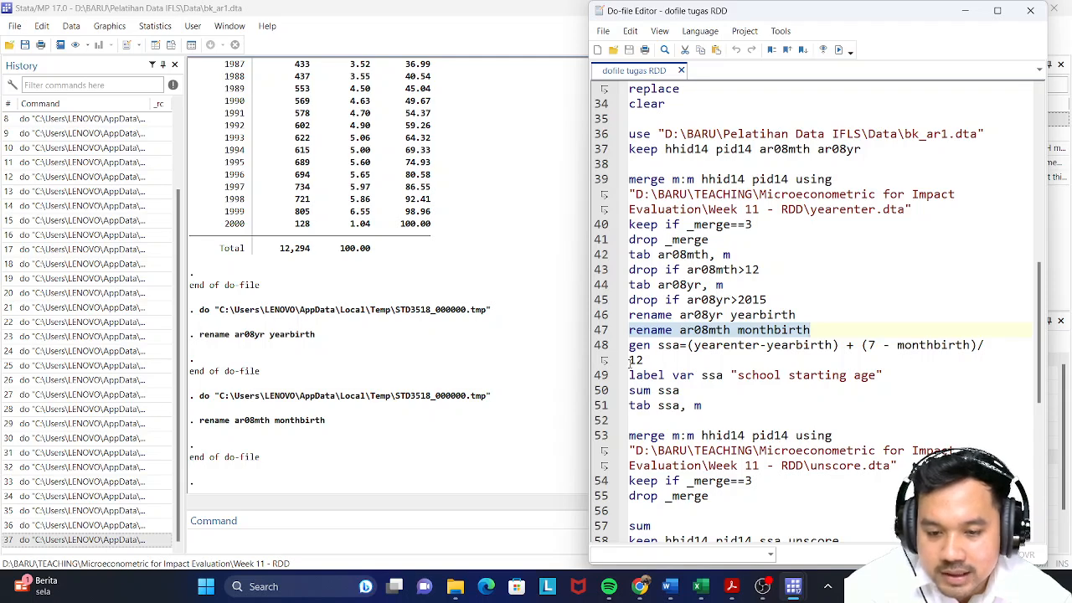
Step: Run lines 48 and 49 separately to generate ssa=(yearenter-yearbirth) + (7 - monthbirth)/12 and label it "school starting age"
click(600, 352)
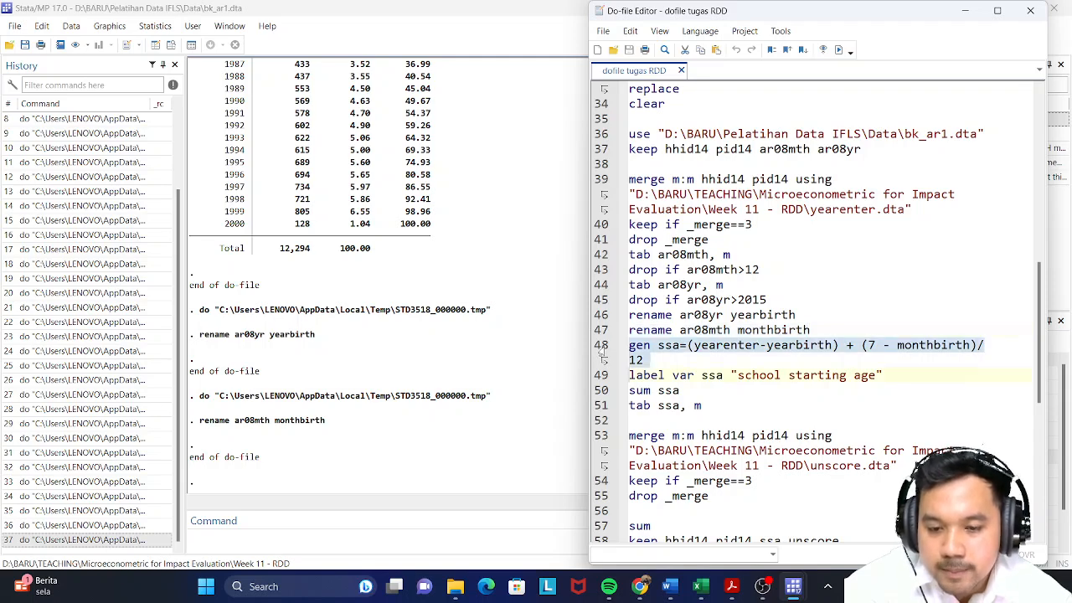
click(838, 50)
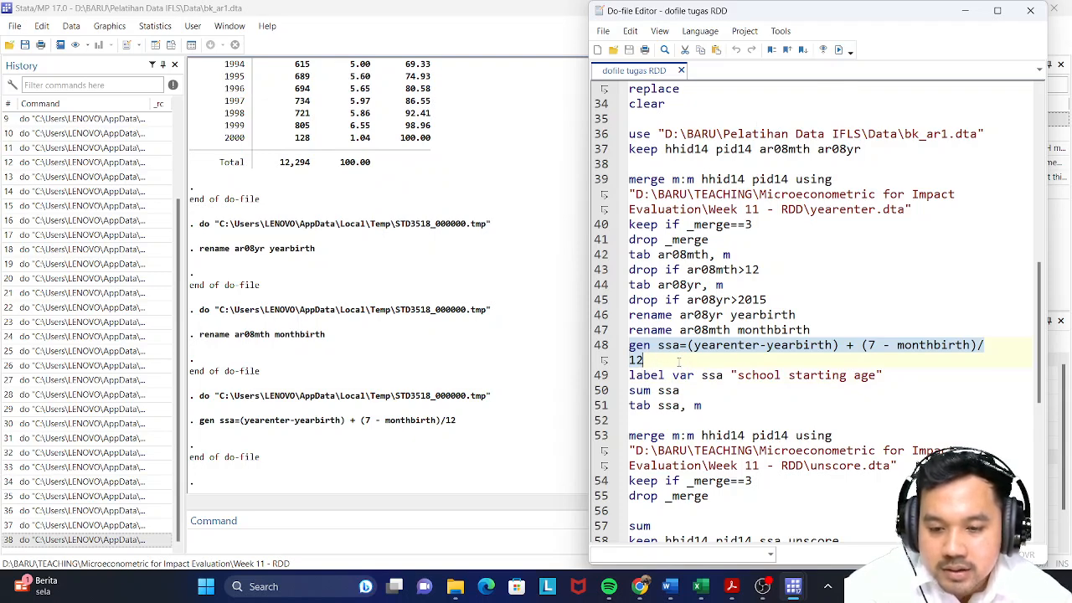
click(595, 382)
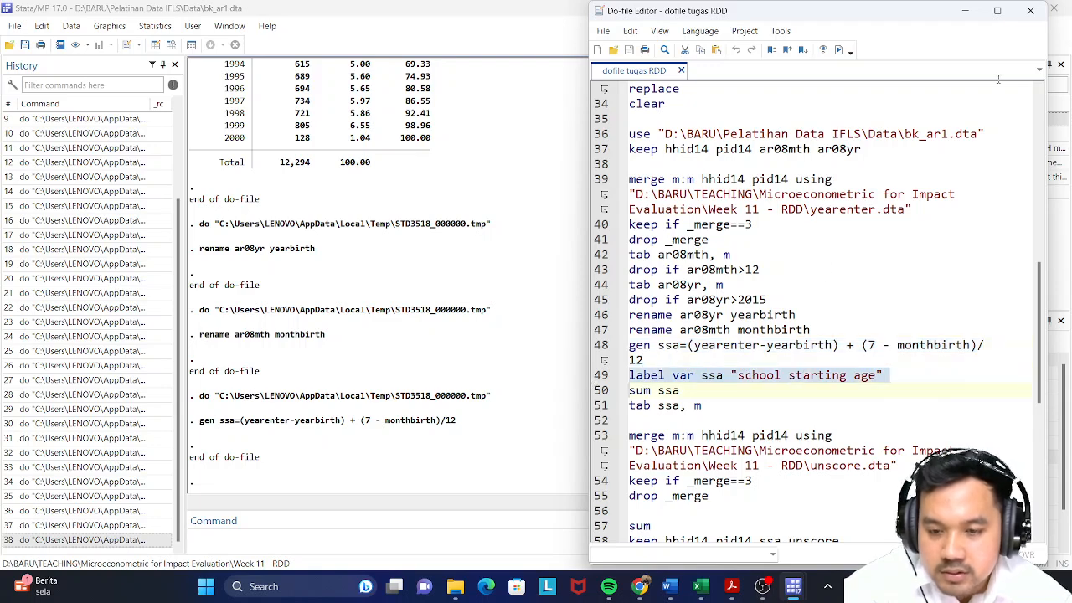
click(838, 50)
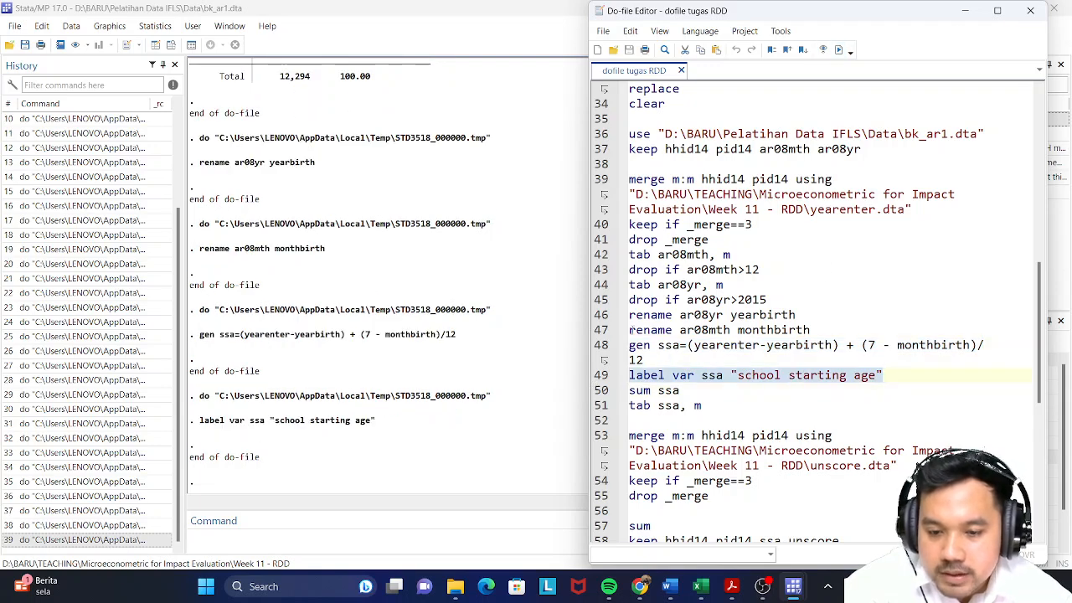
Step: Run lines 50 and 51 one at a time to summarize ssa and tabulate it including missing values
click(603, 390)
click(838, 49)
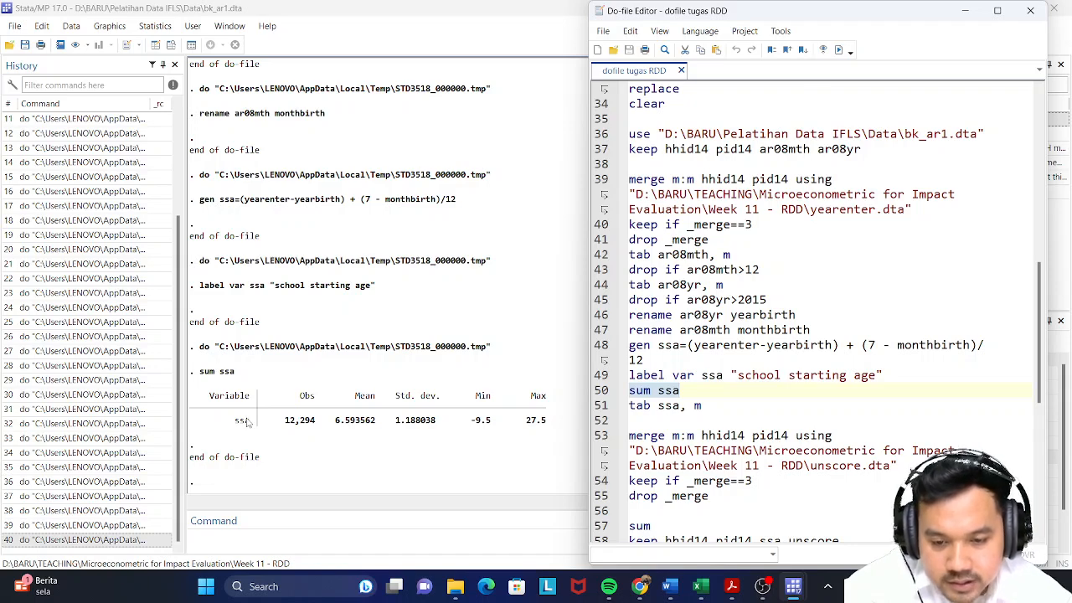
click(591, 407)
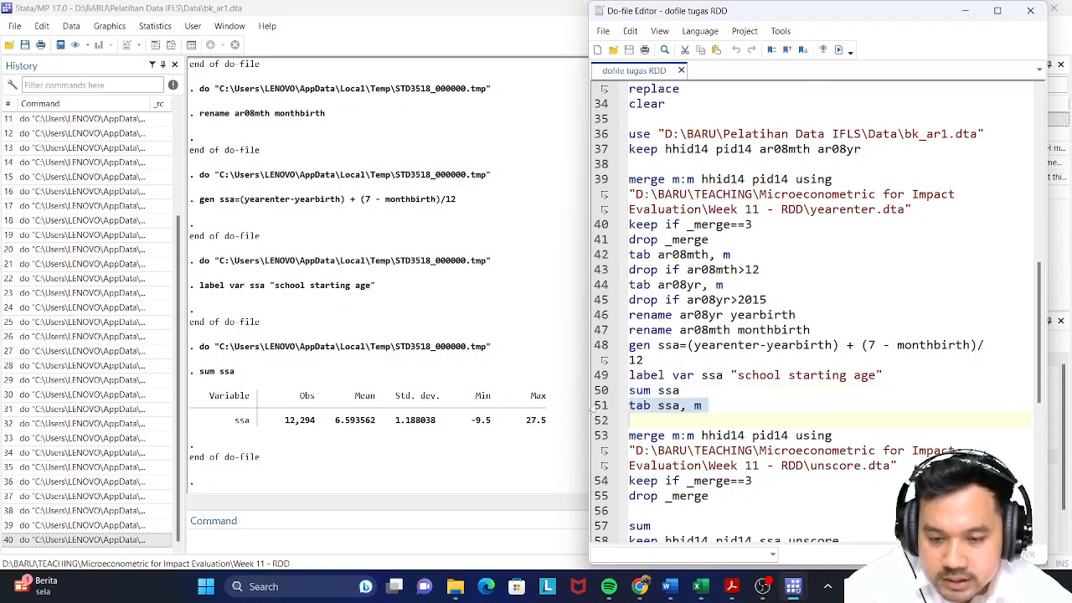
click(838, 49)
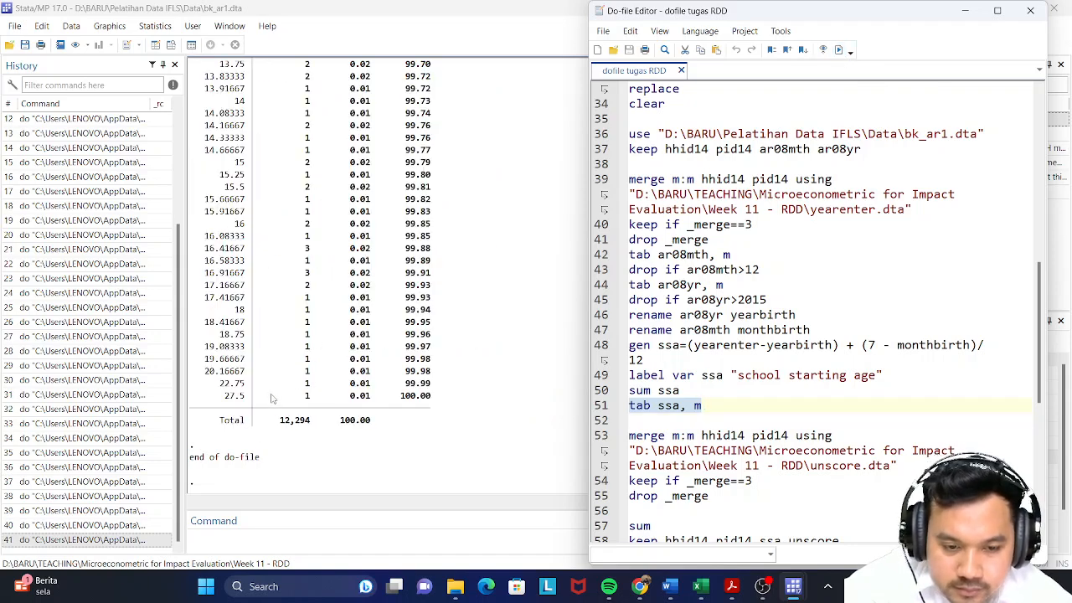
Step: Examine the ssa frequency table in the results for implausible school starting ages at both its lowest and highest ends
scroll(248, 396, up, 9)
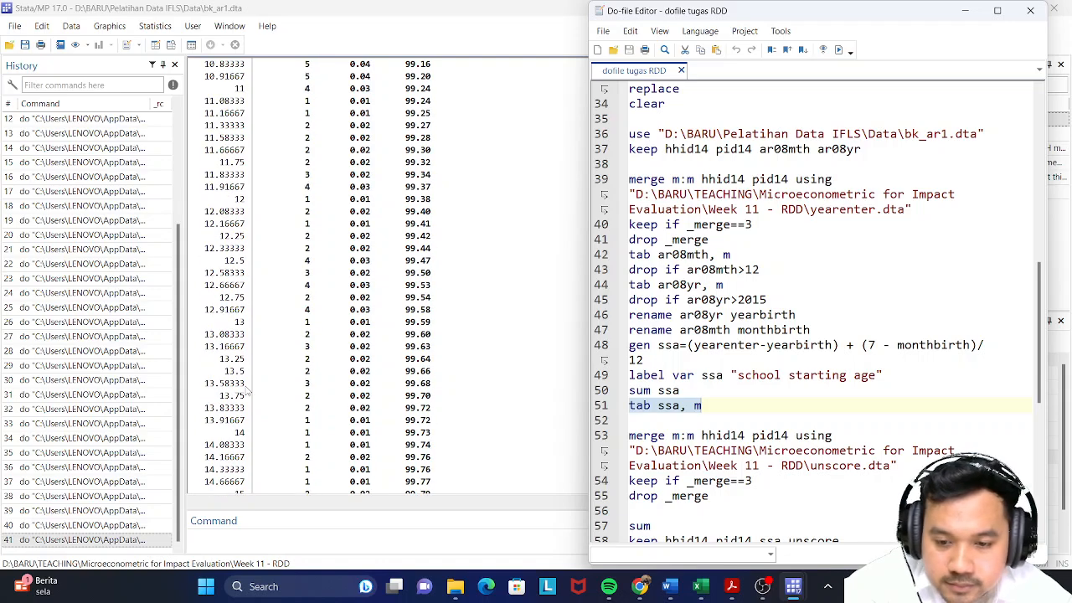
scroll(248, 391, up, 20)
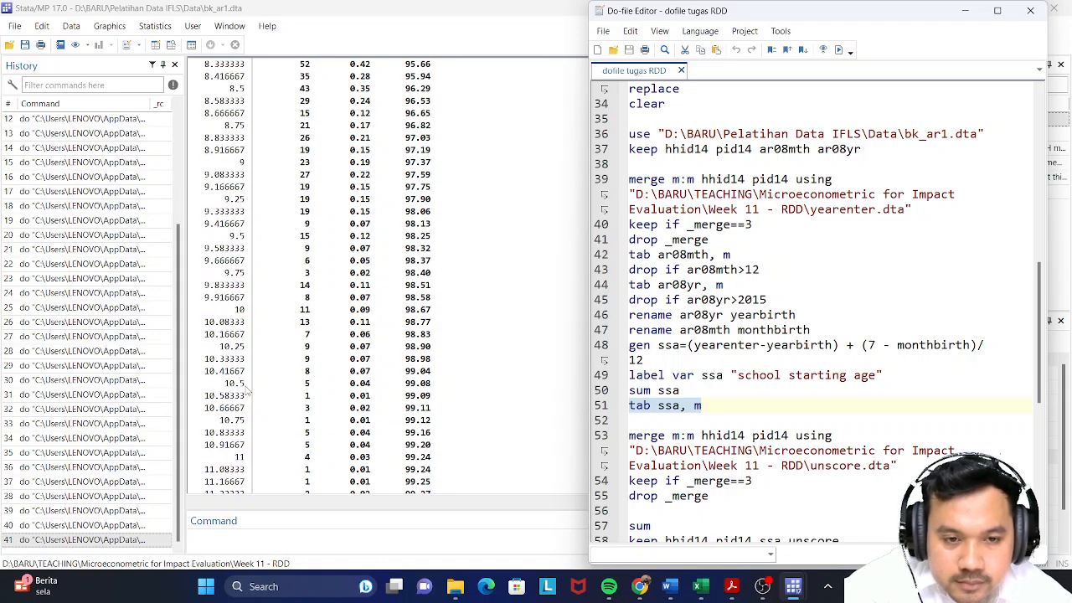
scroll(248, 386, up, 15)
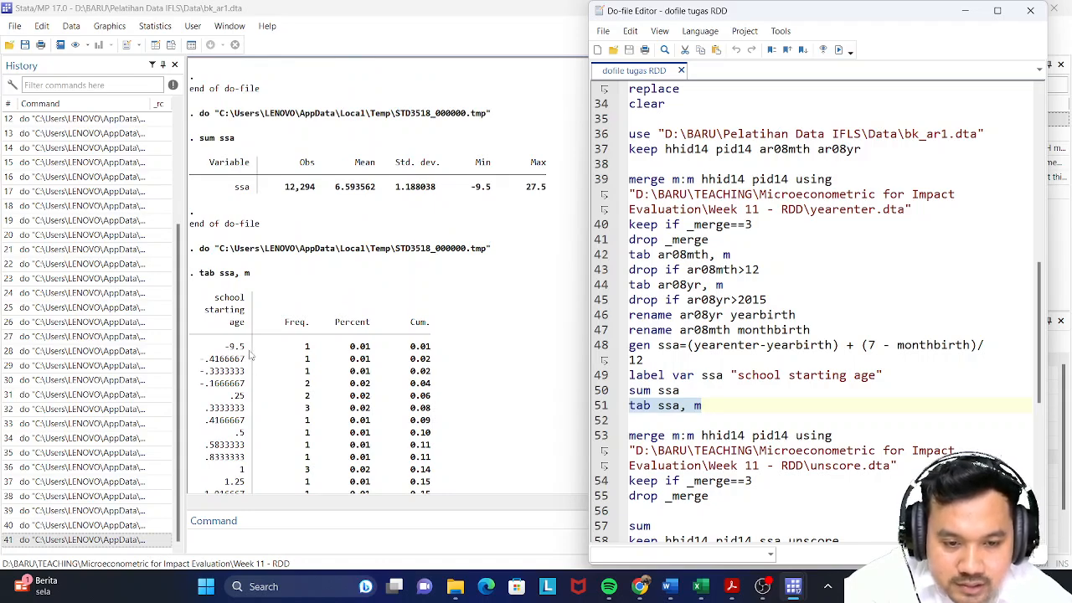
scroll(249, 355, down, 20)
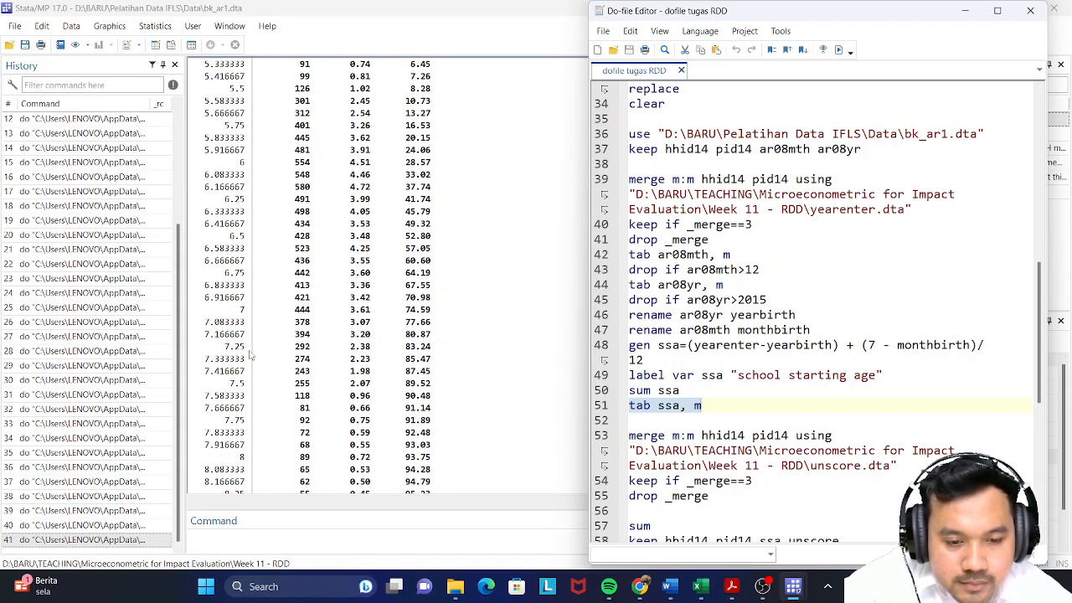
scroll(249, 355, down, 20)
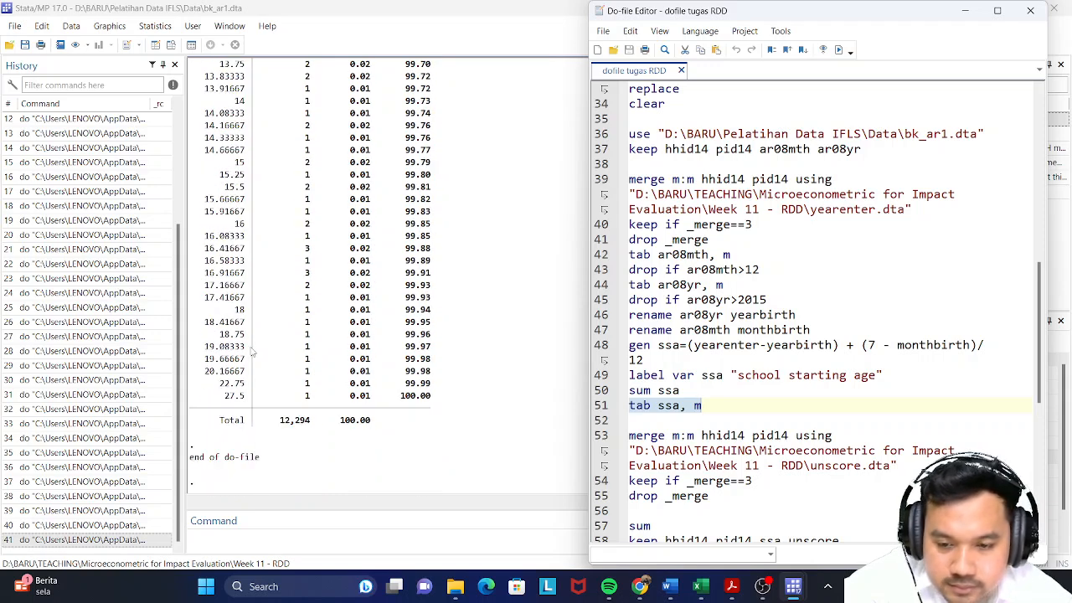
scroll(251, 352, up, 15)
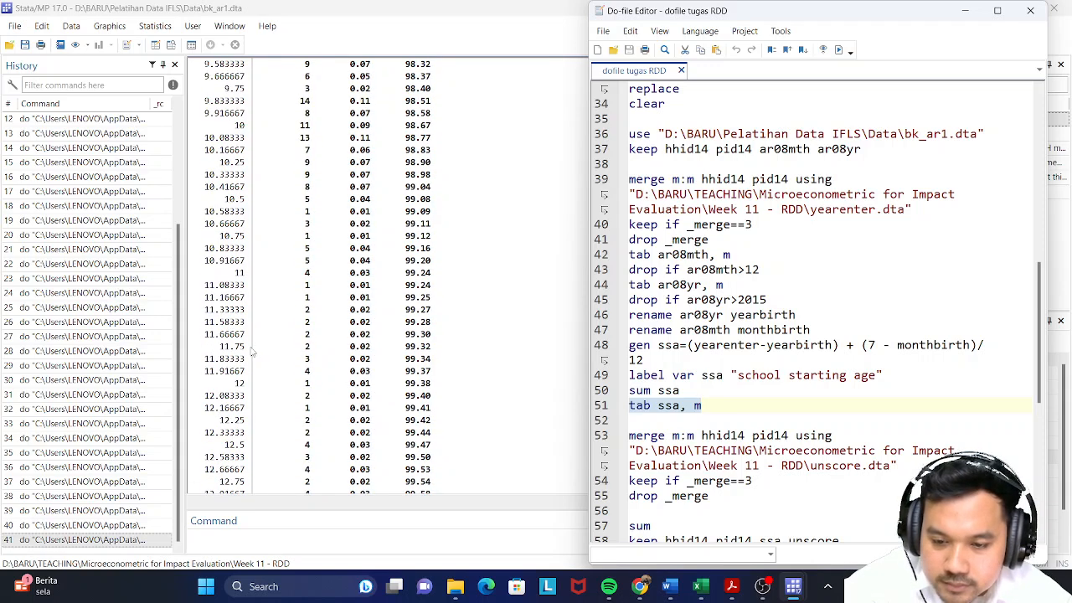
scroll(251, 353, down, 10)
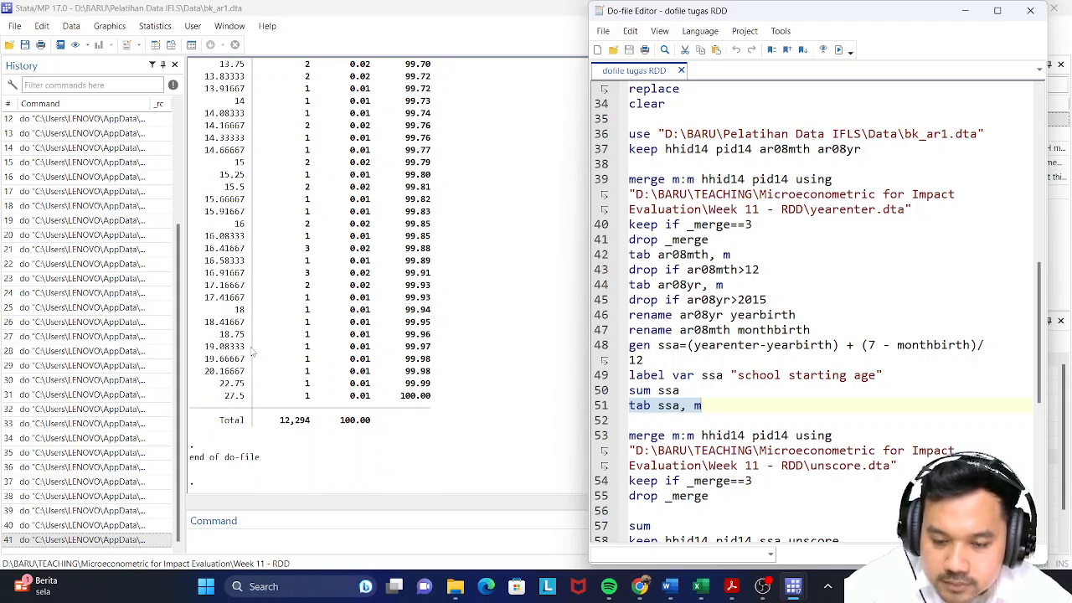
scroll(251, 351, up, 10)
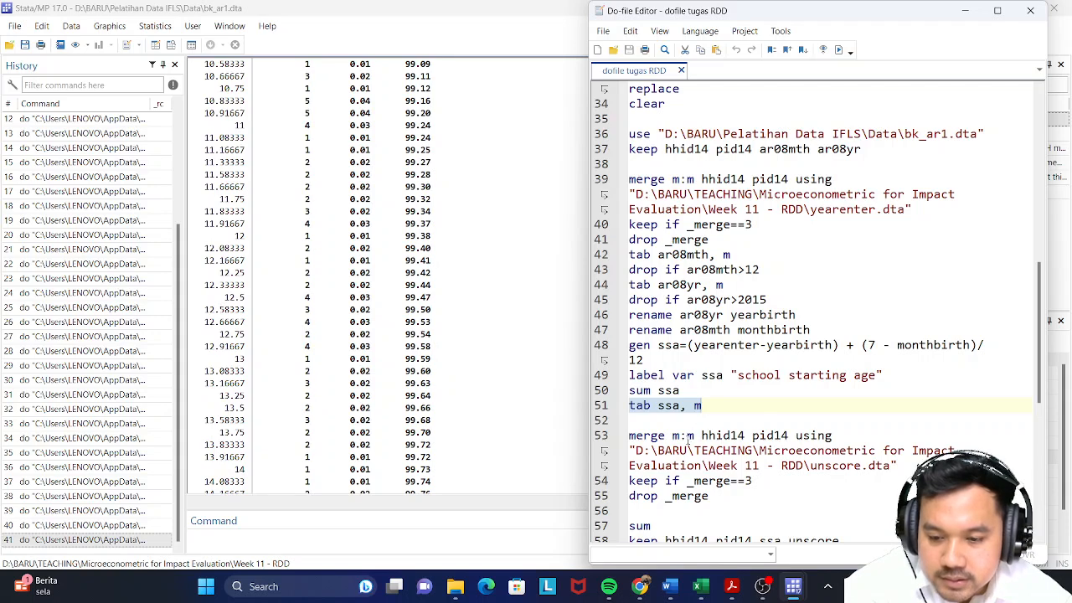
Step: Run lines 53 to 55 one at a time to merge unscore.dta m:m on hhid14 and pid14, keeping only _merge==3 and dropping _merge
click(601, 437)
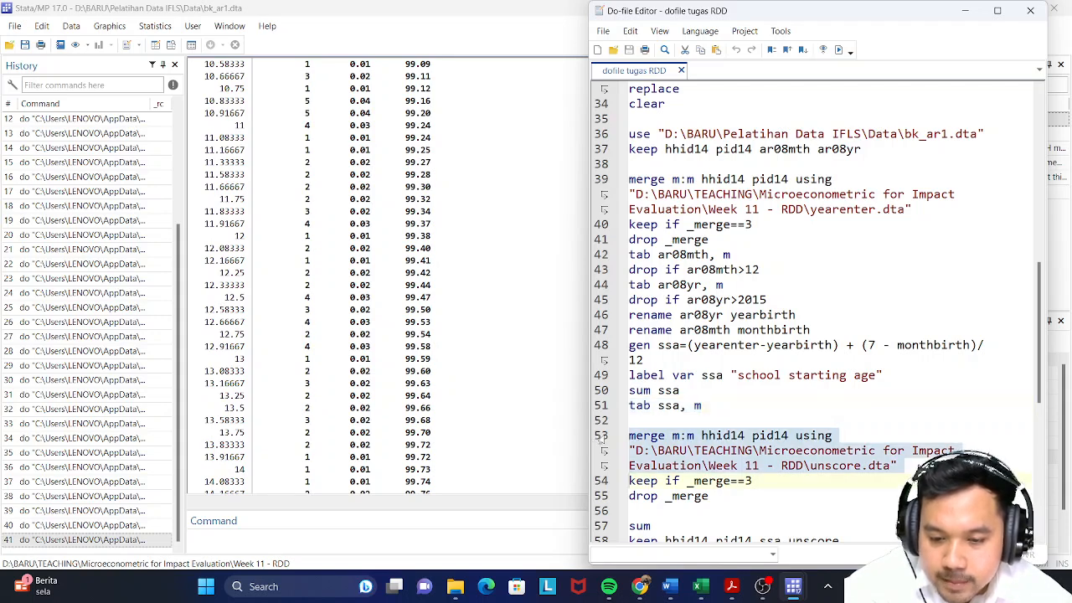
click(838, 49)
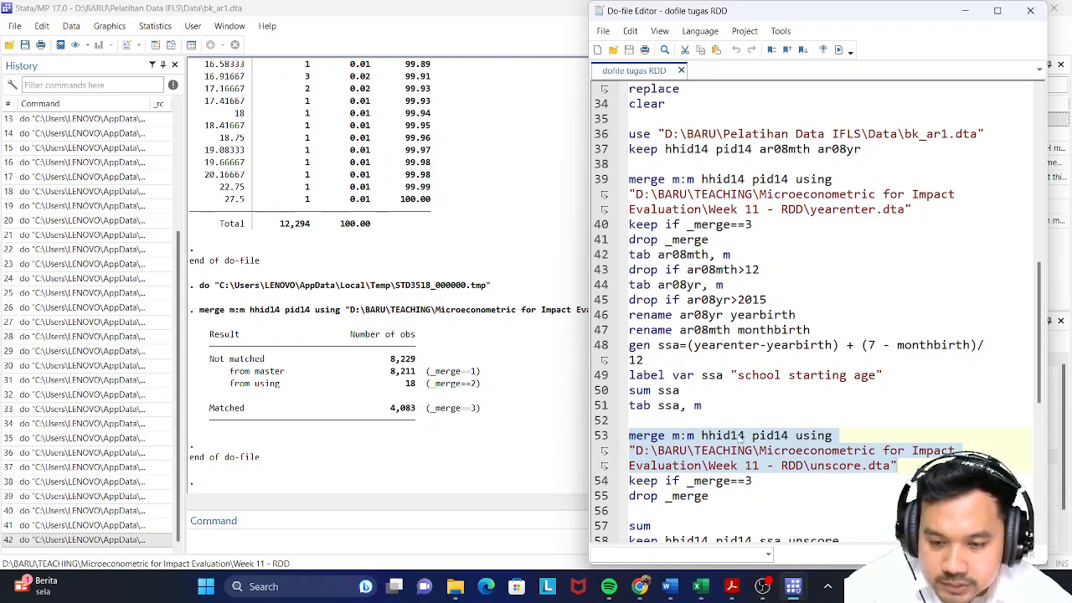
click(600, 482)
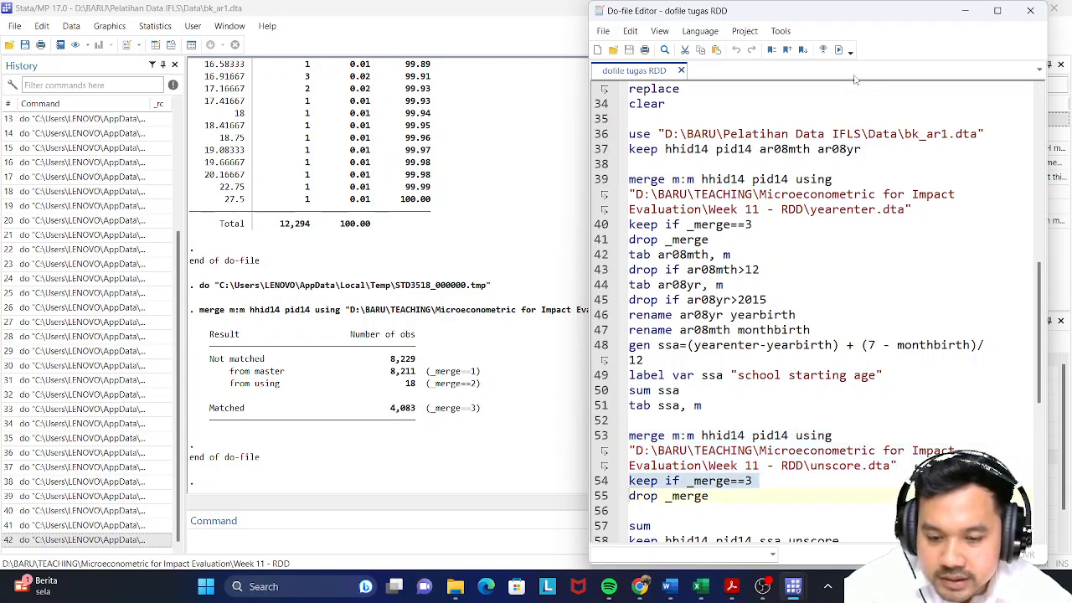
click(838, 51)
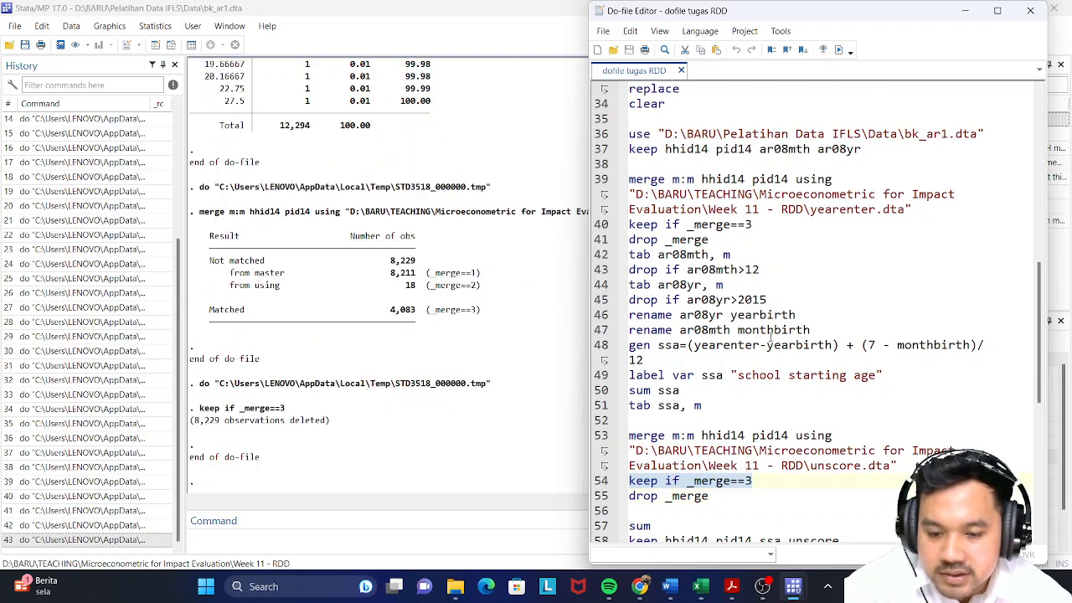
click(600, 495)
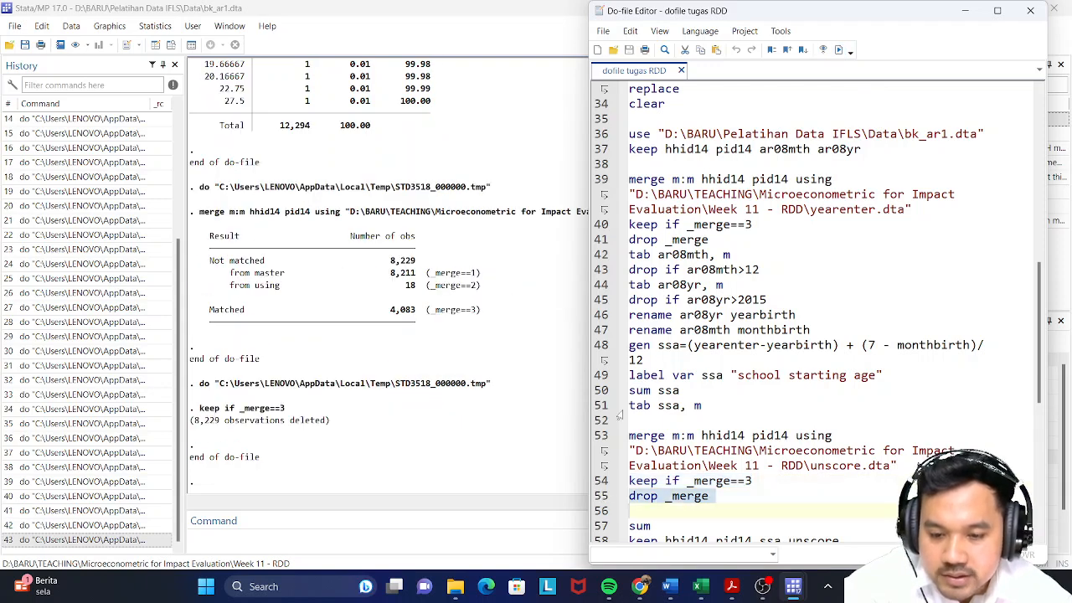
click(838, 51)
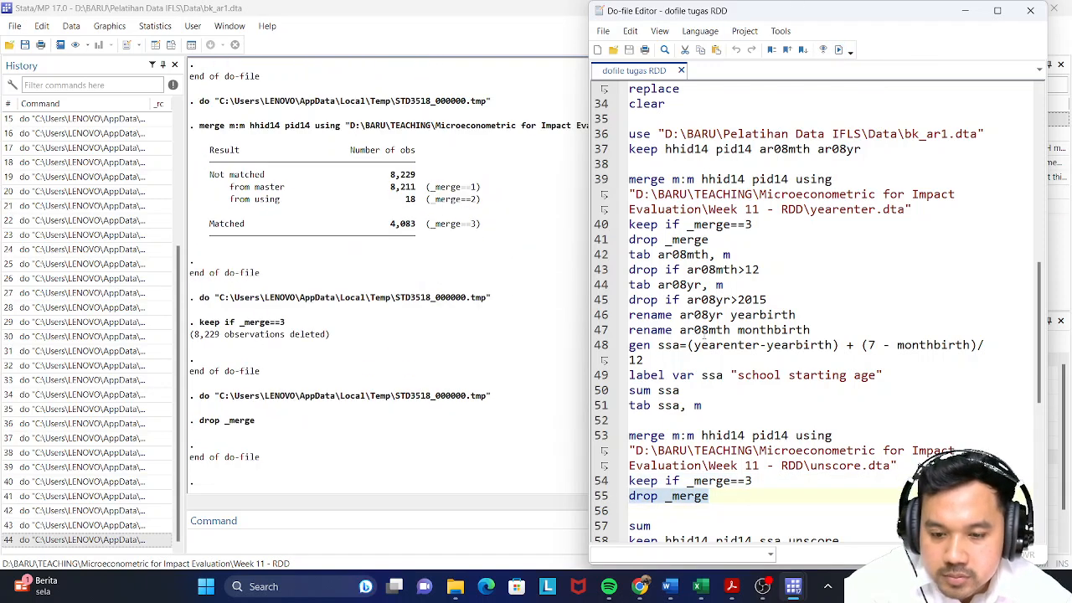
Step: Rerun line 51 to tabulate ssa including missing values for the merged sample, and review its distribution
click(601, 405)
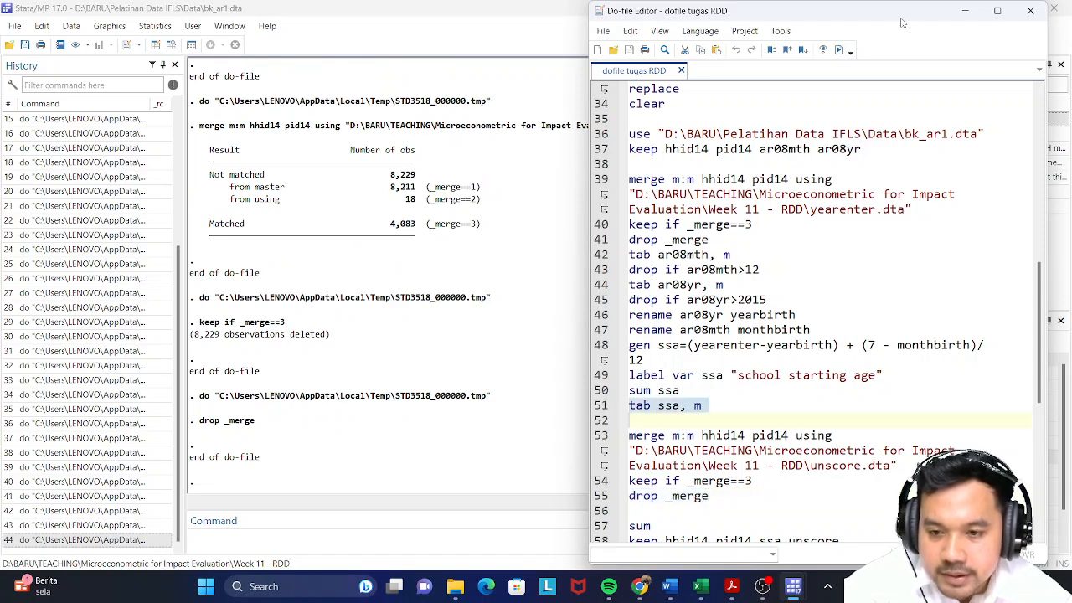
click(838, 50)
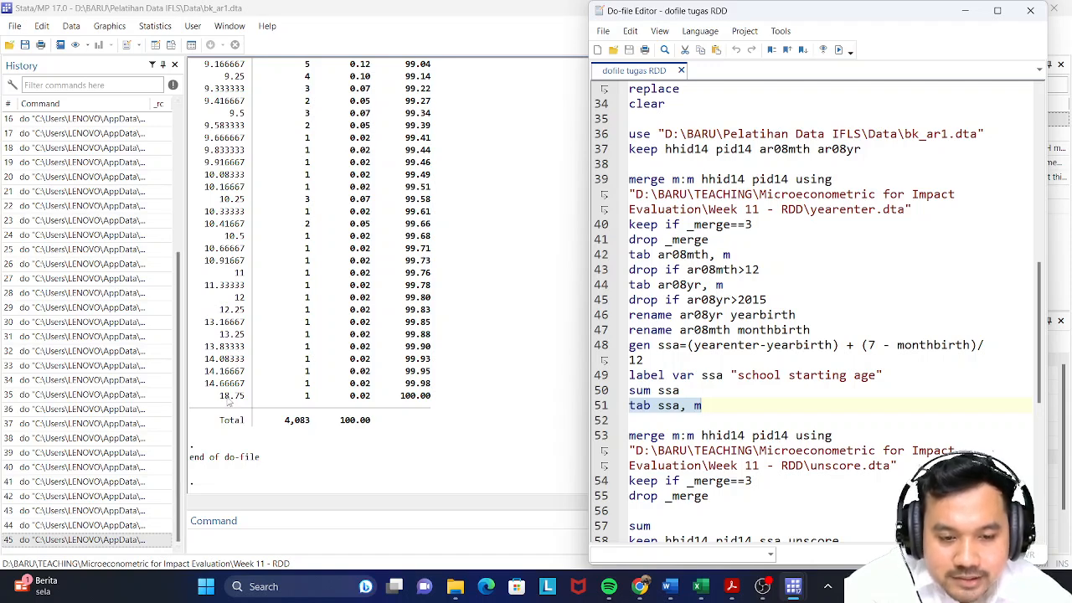
scroll(228, 402, up, 9)
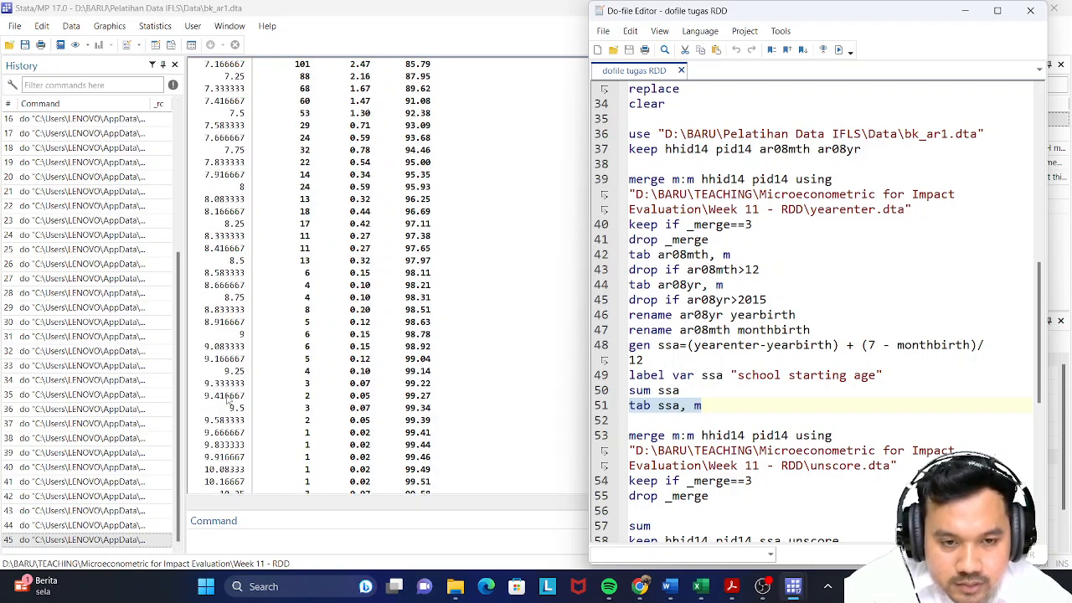
scroll(228, 402, down, 9)
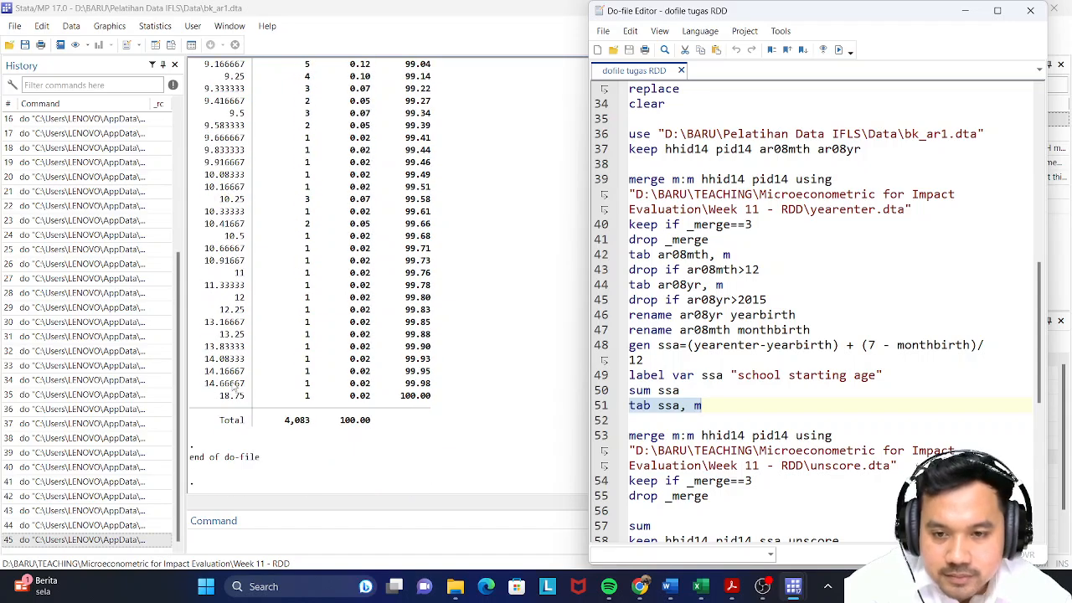
scroll(734, 402, down, 3)
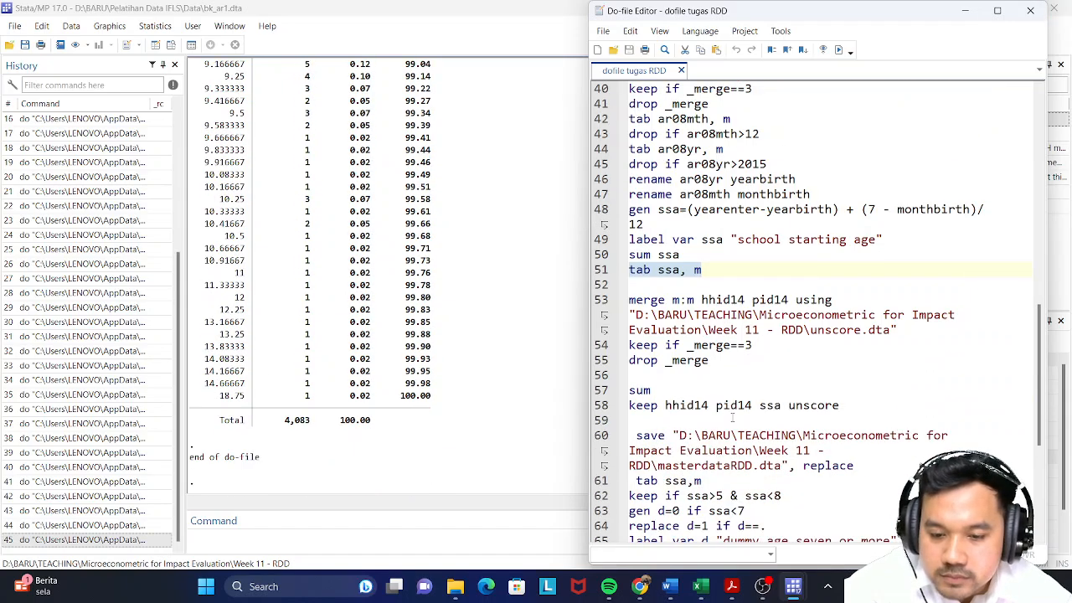
Step: Run line 57 of the do-file to produce summary statistics for all variables in the merged dataset
scroll(670, 386, down, 1)
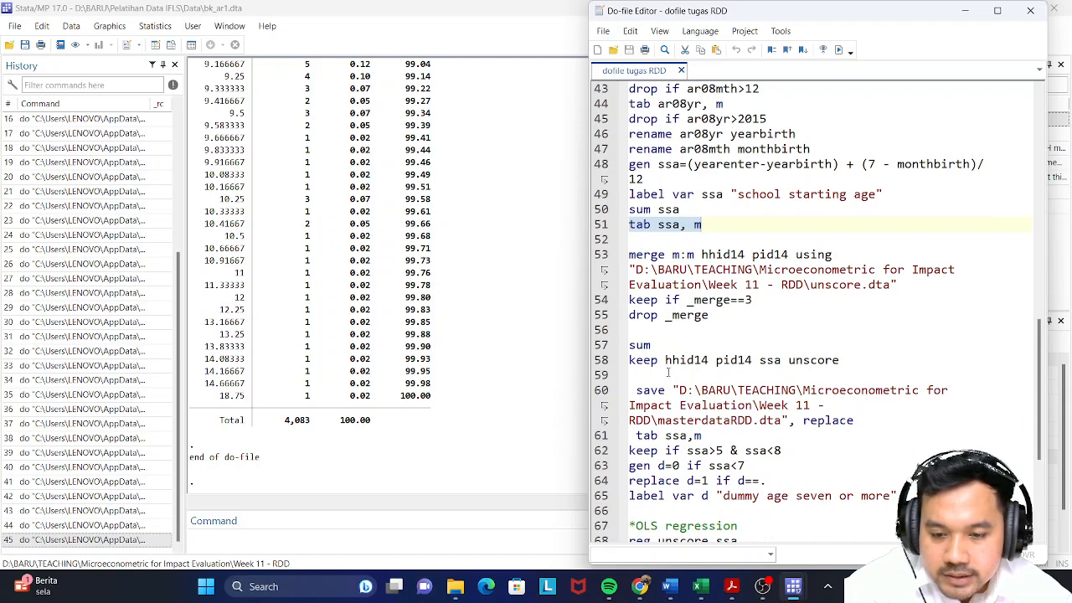
click(599, 345)
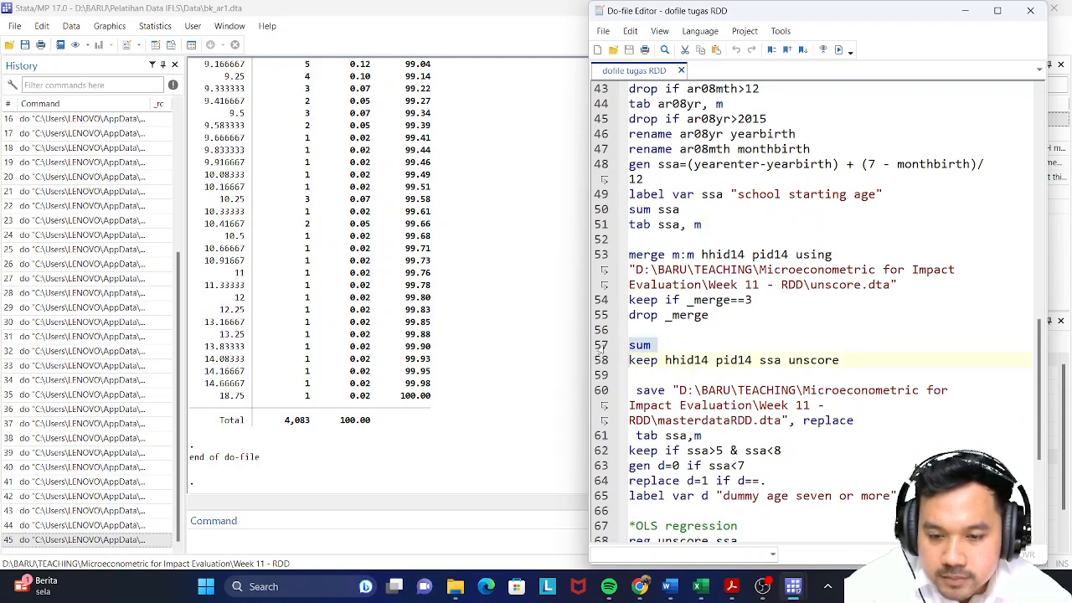
click(837, 49)
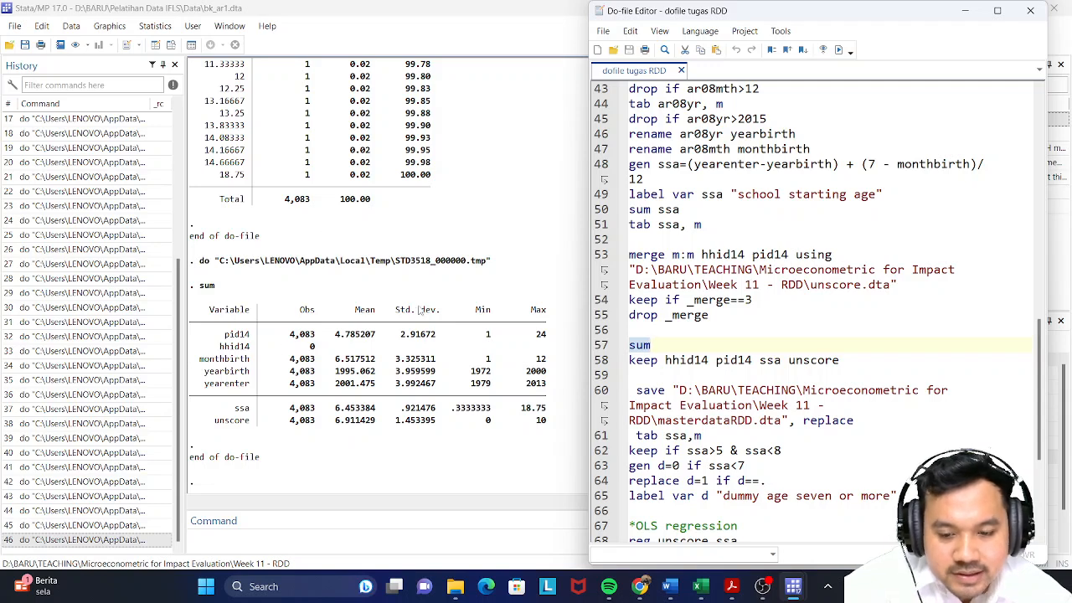
Step: Switch to the Word answer key and compare its question 2 summary statistics and interpretation with the Stata output
mouse_move(667, 586)
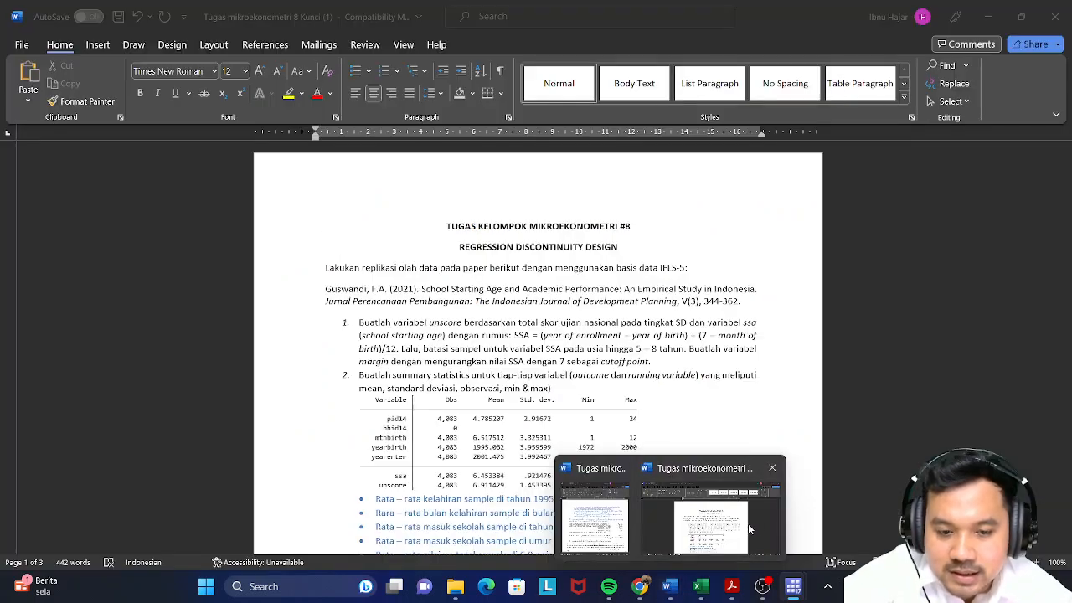
click(748, 523)
scroll(585, 366, down, 3)
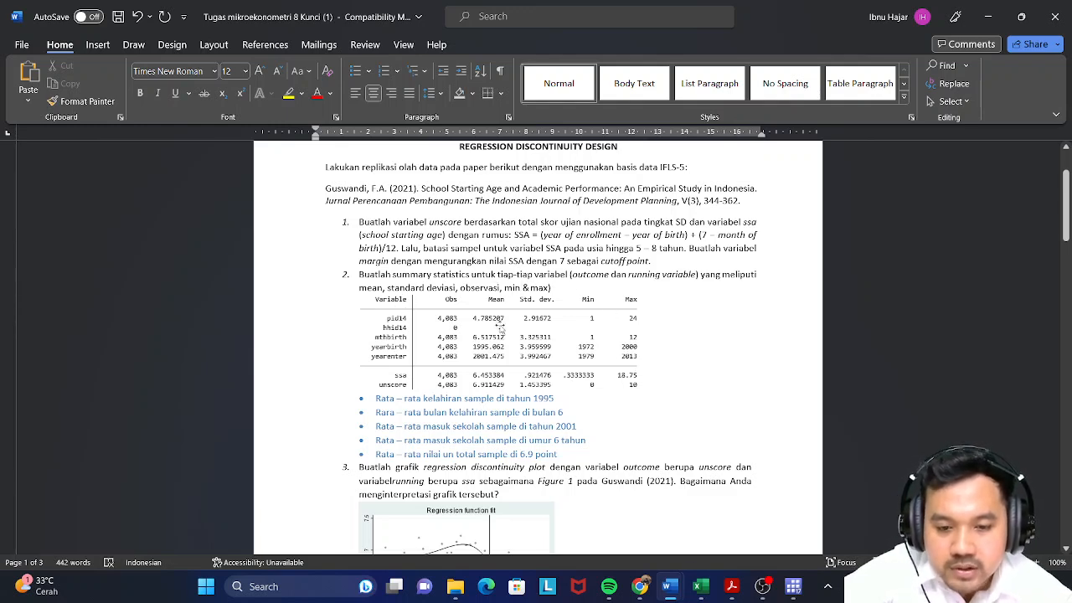
mouse_move(732, 586)
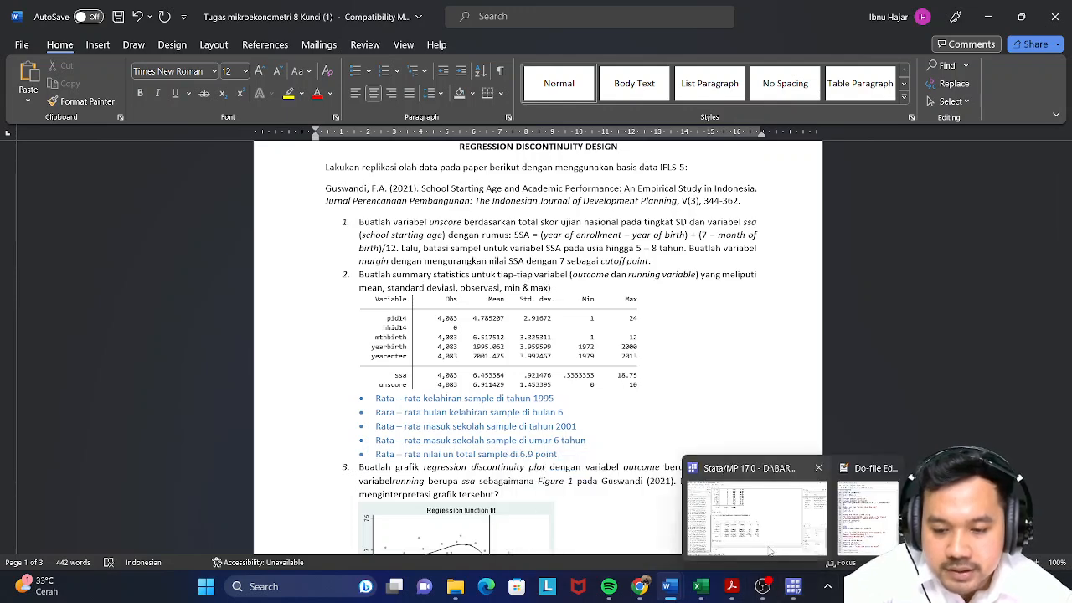
click(766, 540)
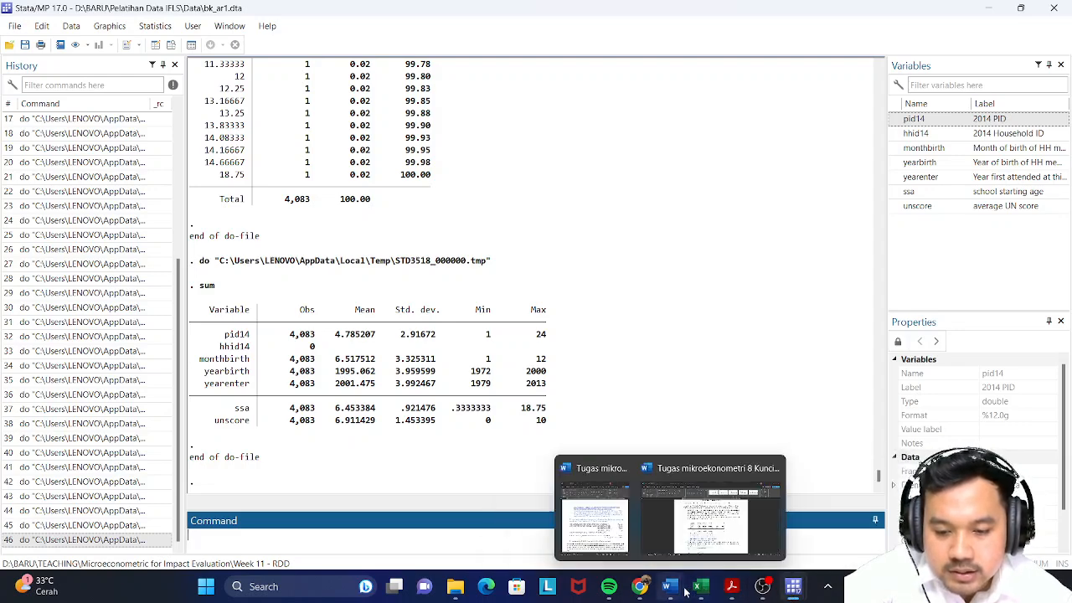
click(717, 546)
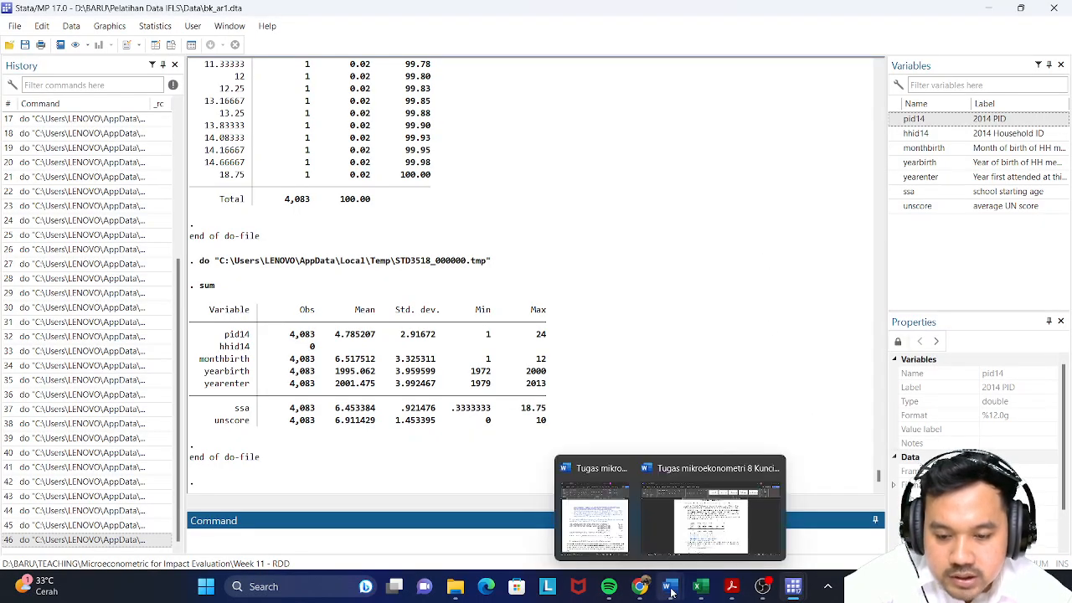
click(698, 549)
scroll(501, 339, down, 4)
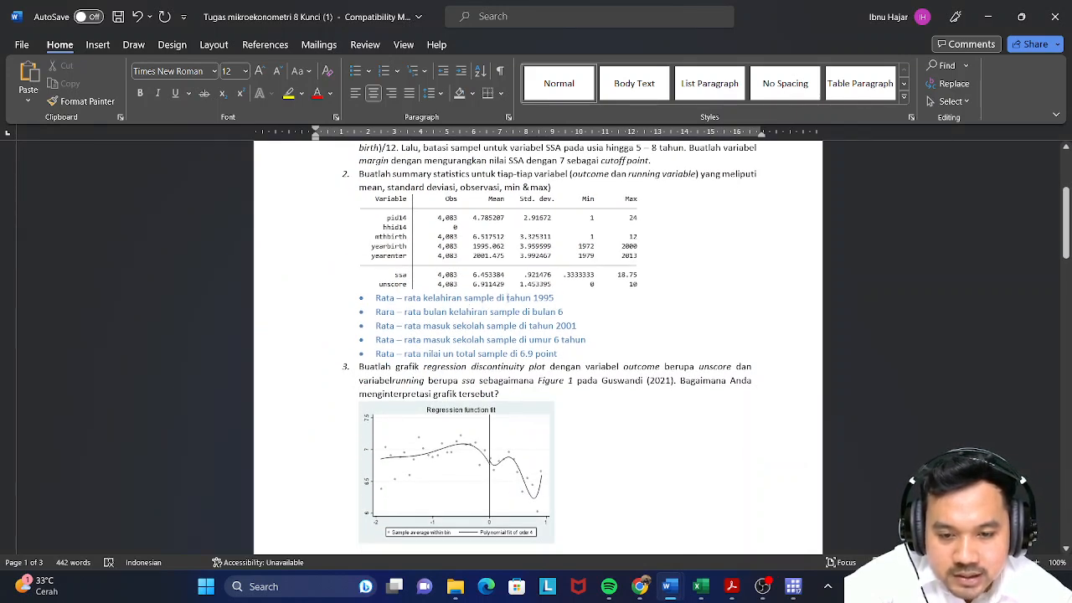
scroll(475, 299, up, 1)
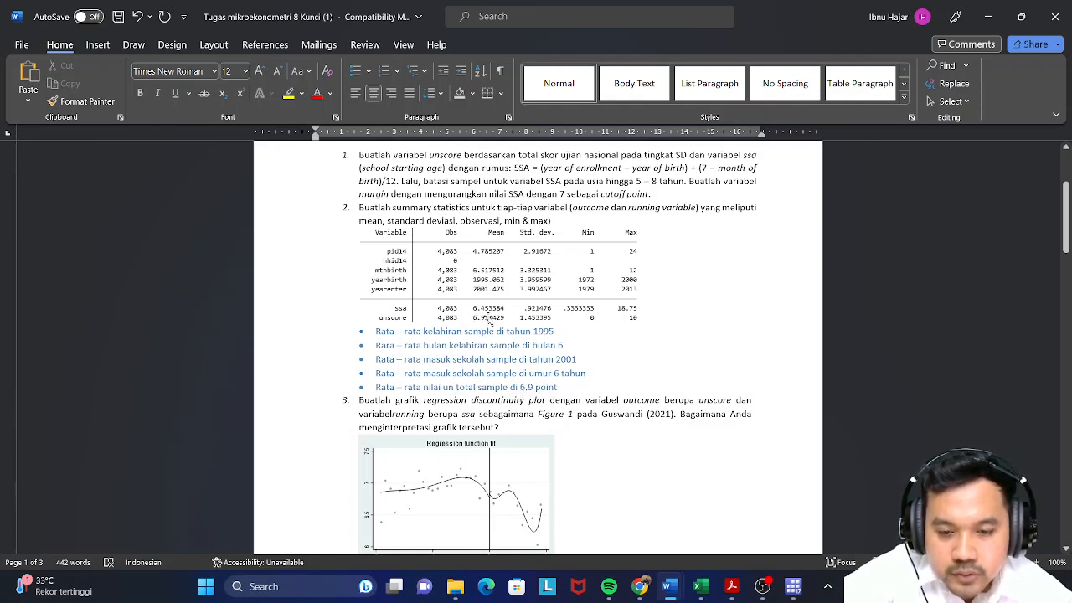
Step: Return to the Word answer key and review question 3's regression discontinuity plot and its written interpretation
mouse_move(791, 583)
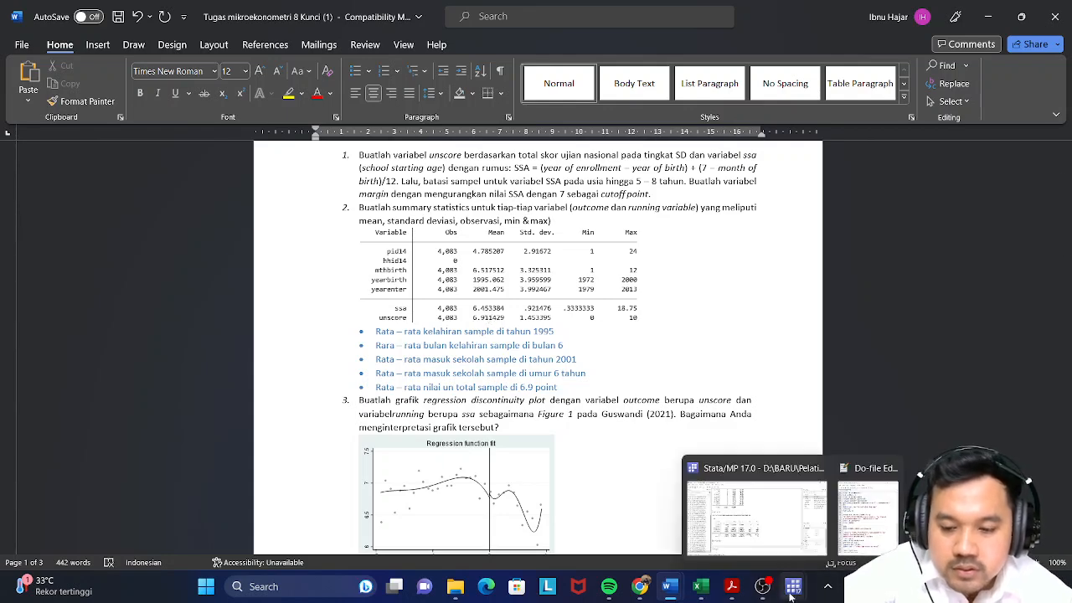
click(778, 543)
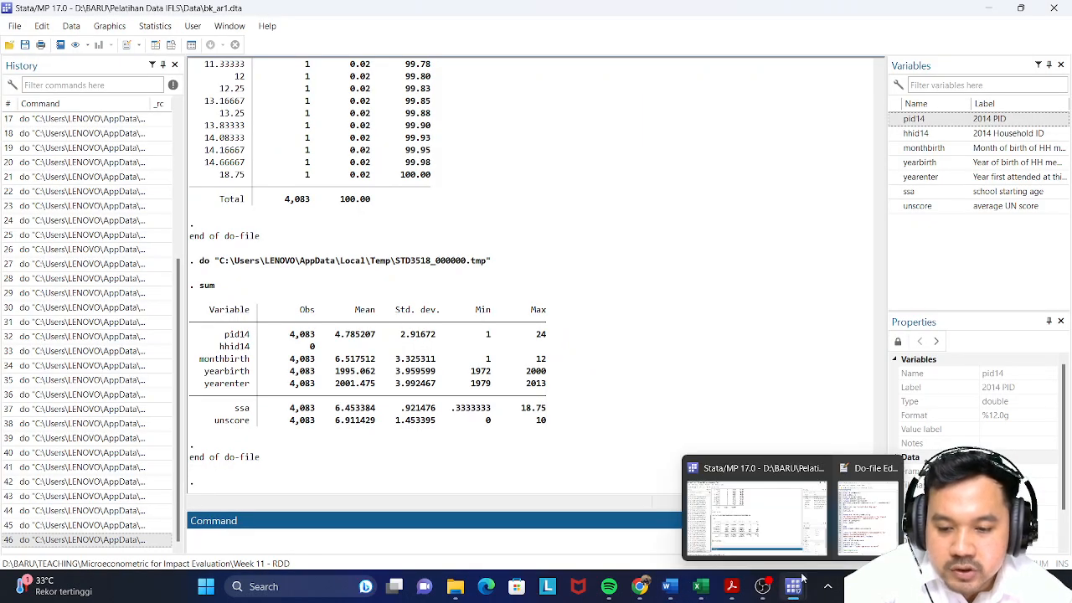
mouse_move(718, 588)
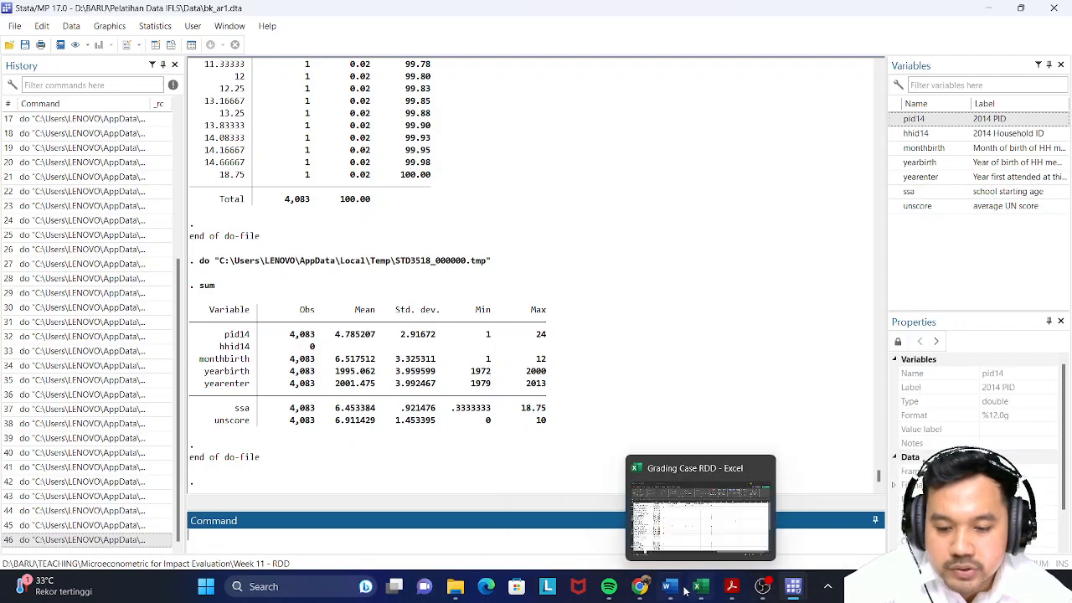
mouse_move(670, 584)
click(695, 542)
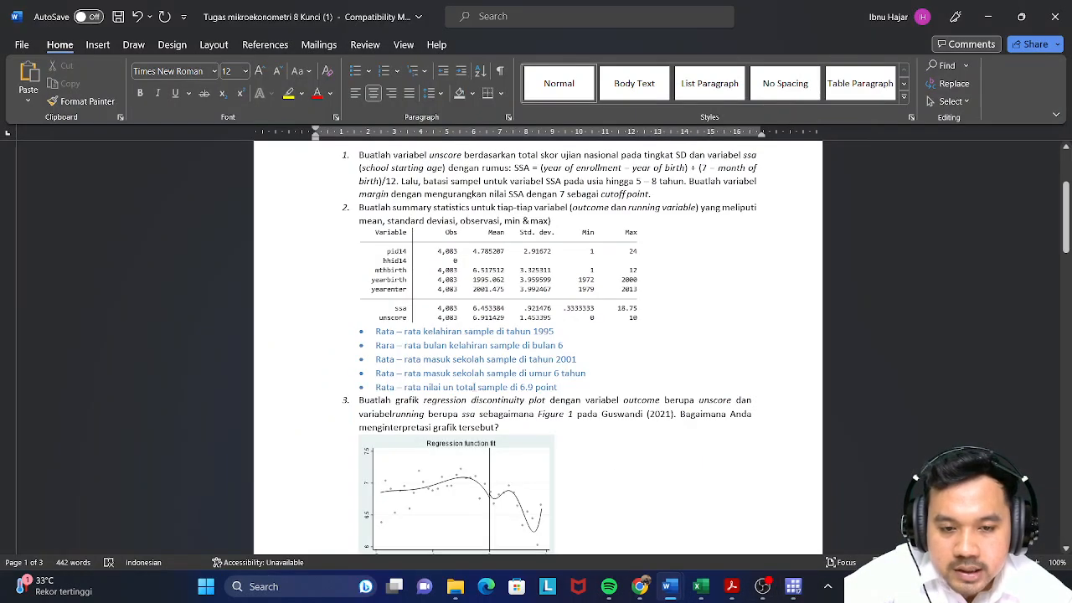
scroll(390, 319, down, 8)
scroll(390, 318, down, 3)
scroll(390, 318, up, 9)
scroll(393, 319, up, 1)
Step: Back in the Stata do-file, run lines 58 and 60 separately to keep hhid14, pid14, ssa and unscore and save masterdataRDD.dta with replace
mouse_move(793, 586)
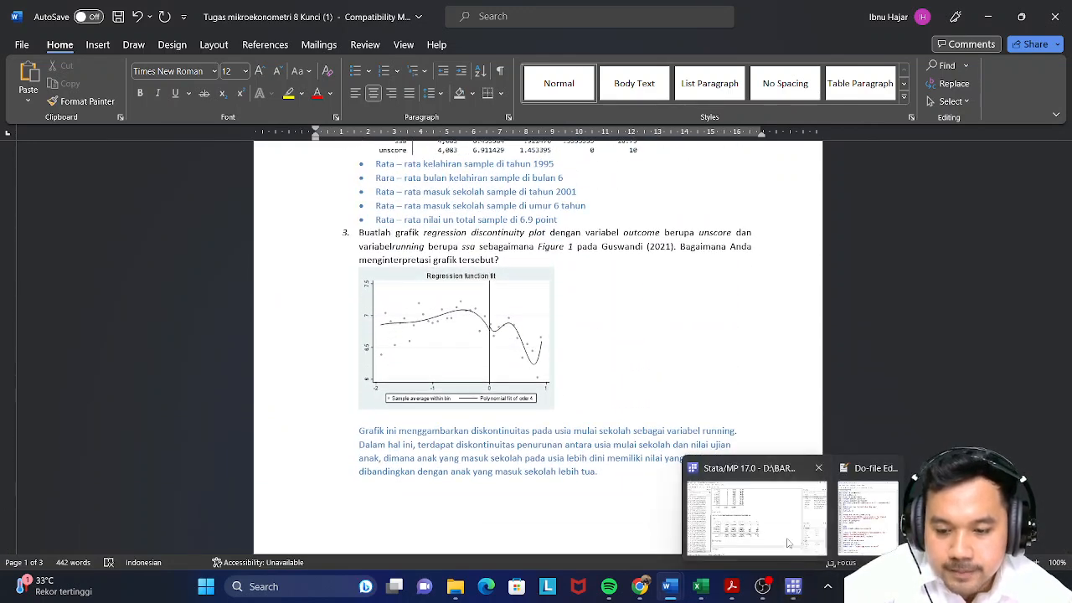
click(787, 542)
click(862, 510)
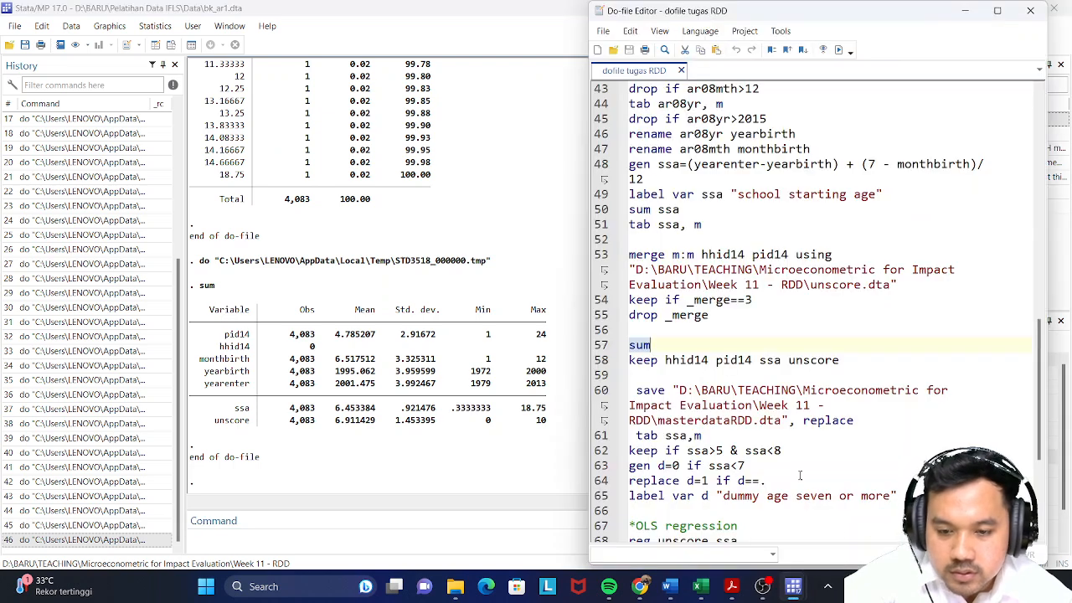
click(601, 361)
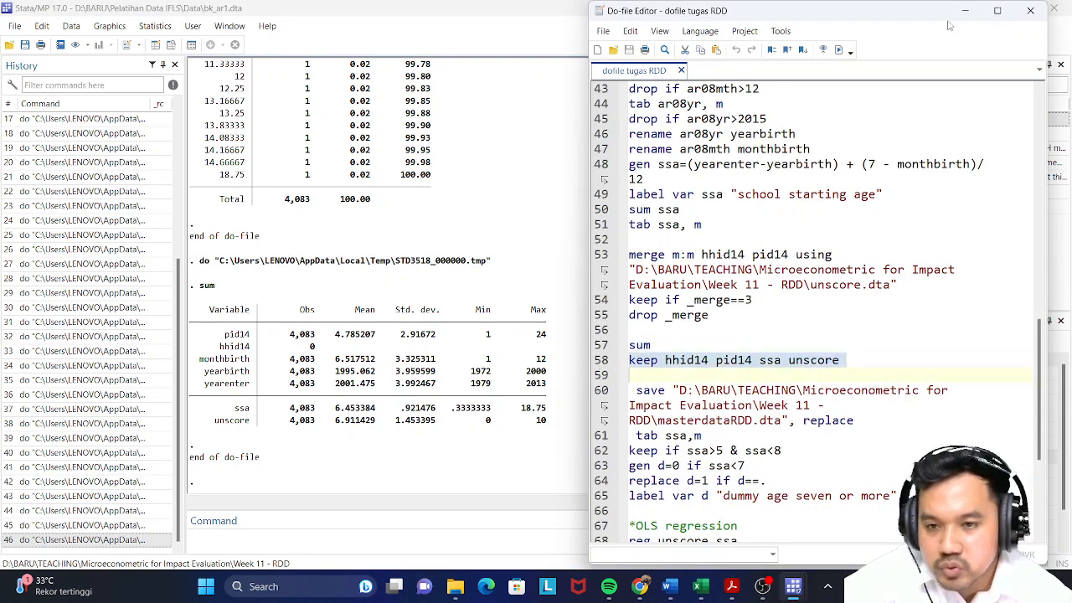
click(840, 49)
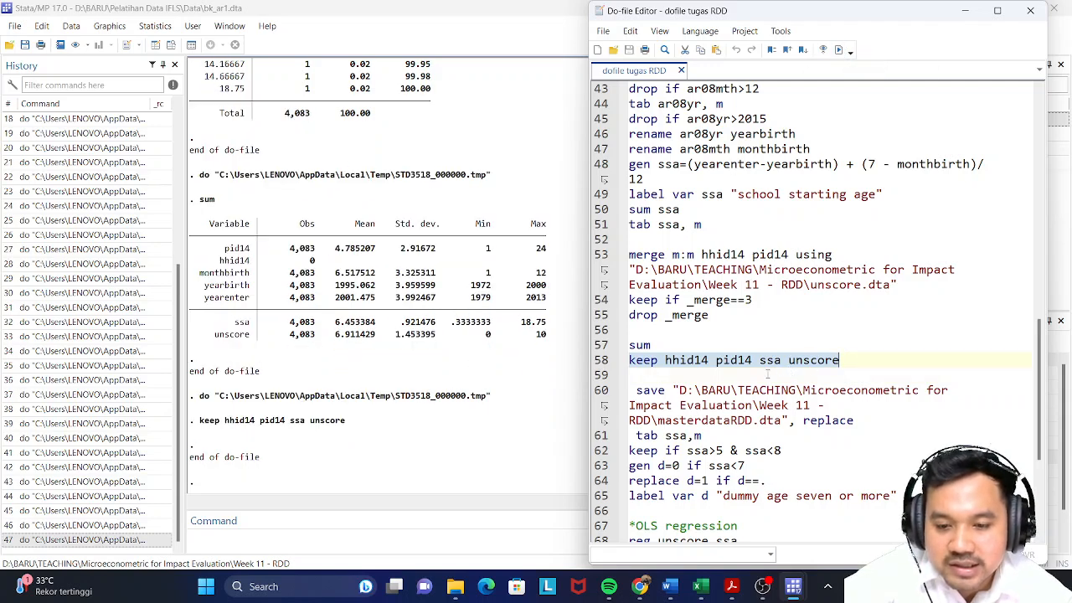
click(609, 389)
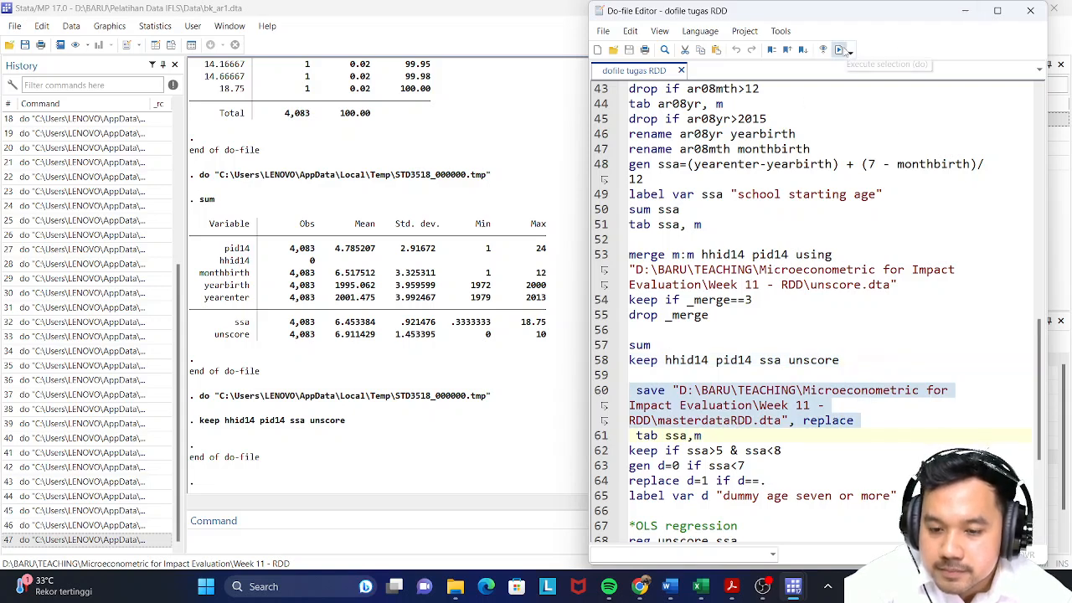
click(840, 50)
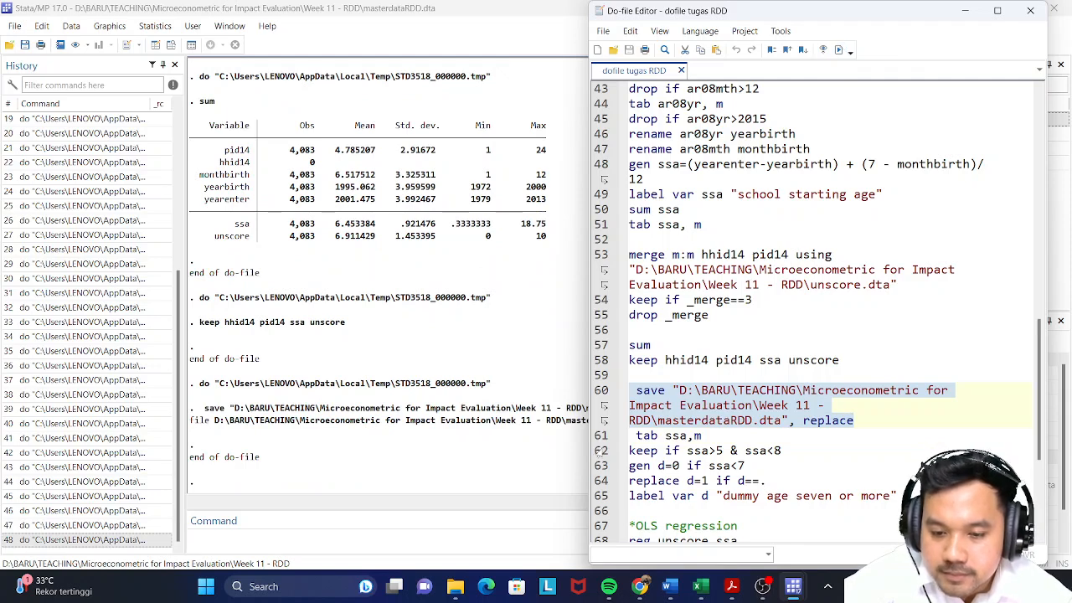
Step: Run line 61 to tabulate ssa with missing values, and examine the table for ages outside the 5 to 8 range
click(600, 436)
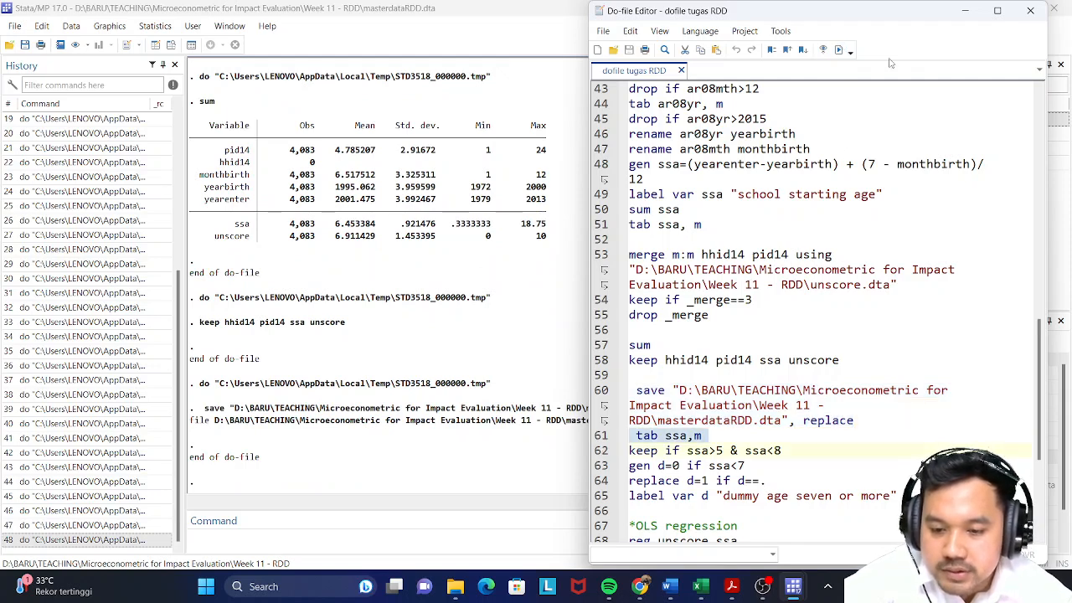
click(840, 49)
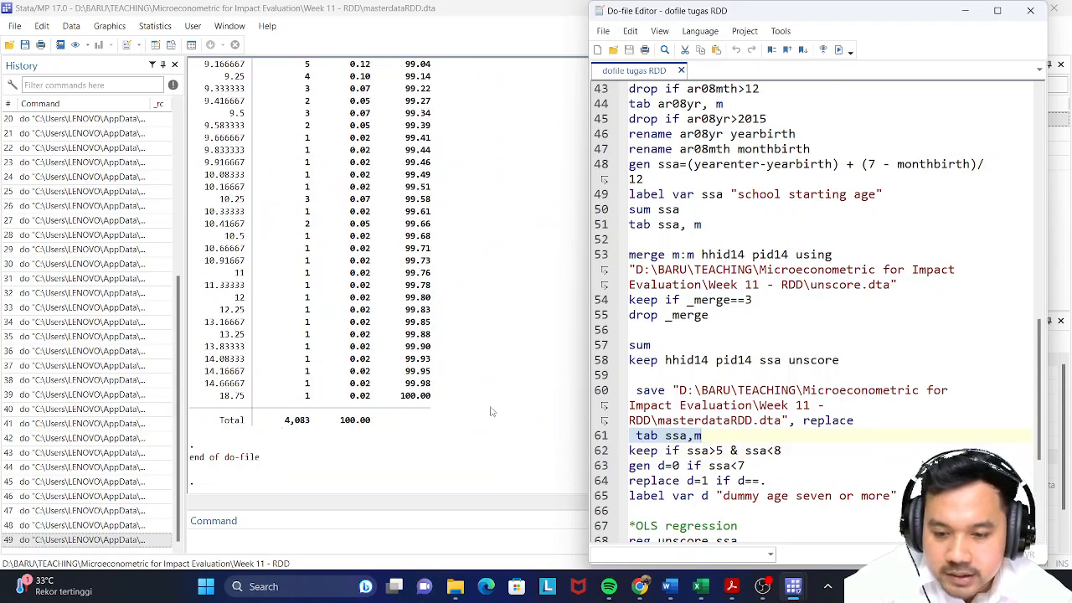
scroll(255, 339, up, 10)
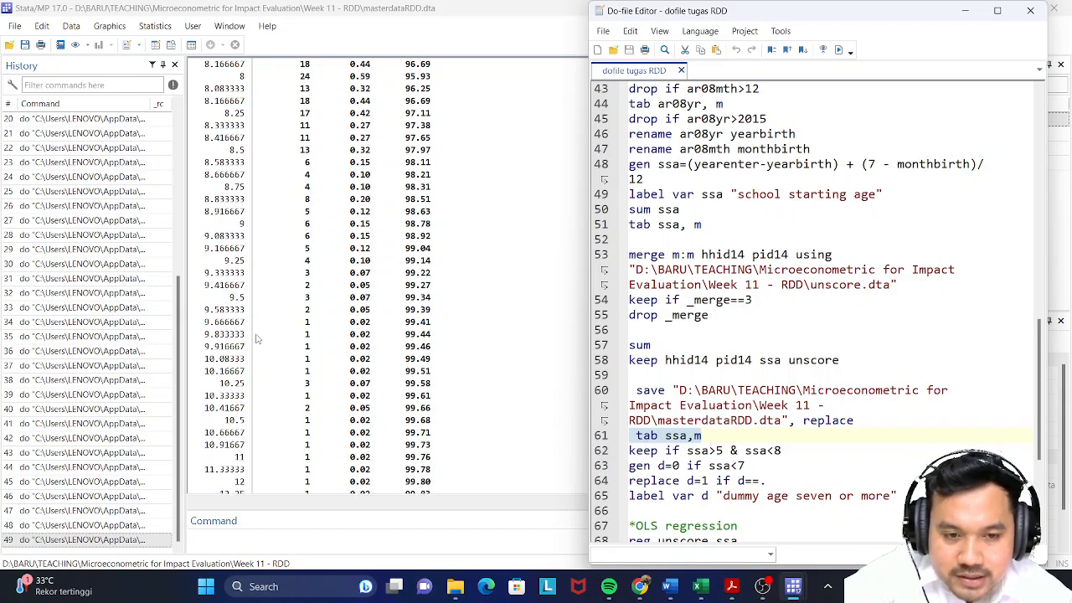
scroll(260, 335, up, 15)
scroll(252, 338, down, 2)
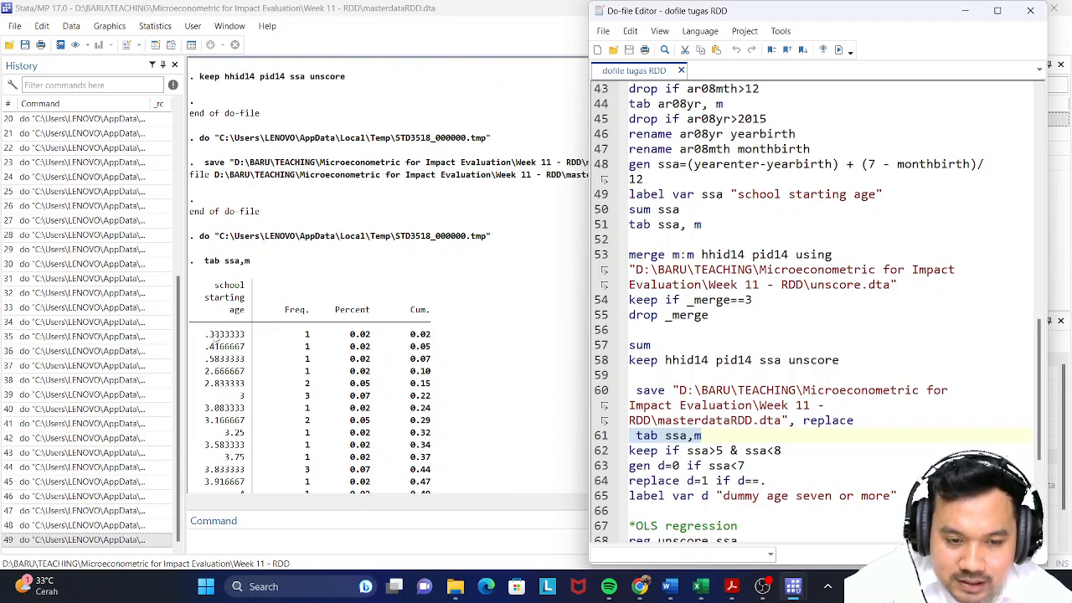
scroll(218, 336, down, 5)
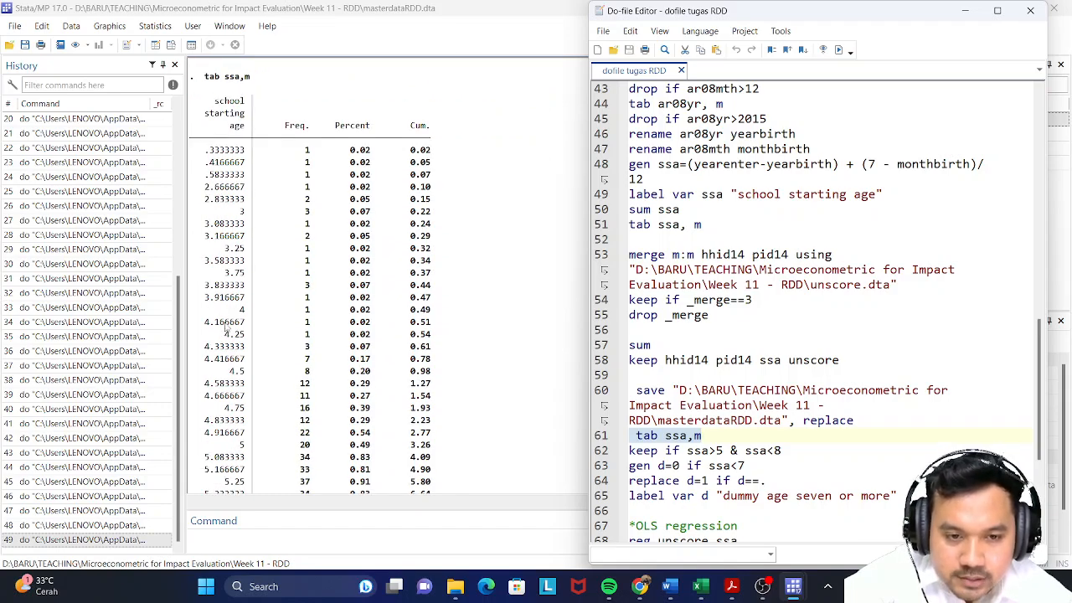
scroll(225, 331, down, 12)
scroll(245, 333, down, 12)
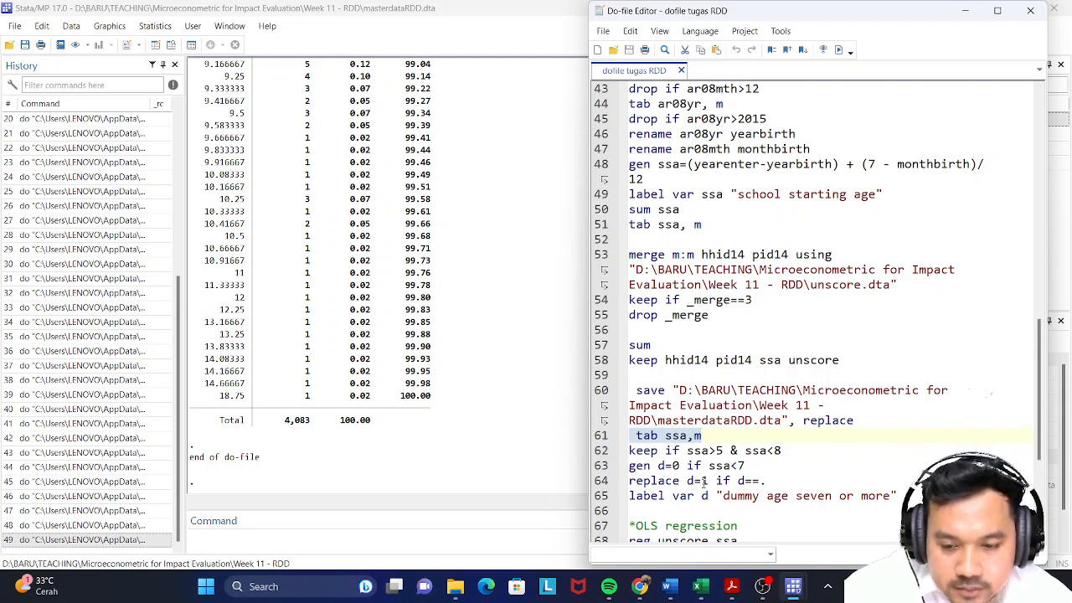
Step: Run line 62 to keep observations with ssa>5 & ssa<8, then rerun line 61 to check the restricted ssa distribution
click(596, 451)
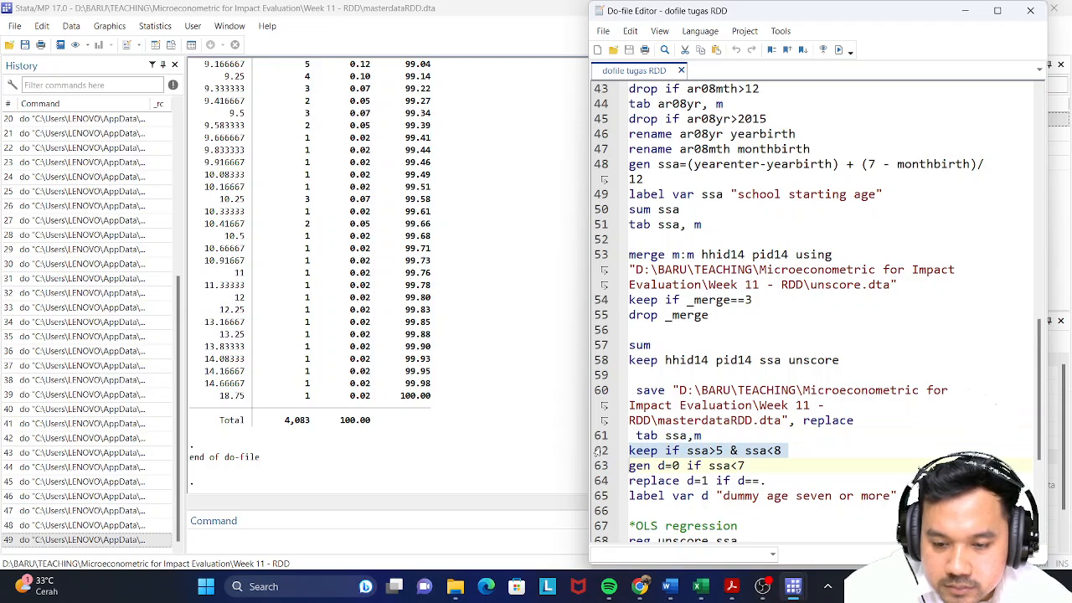
click(838, 49)
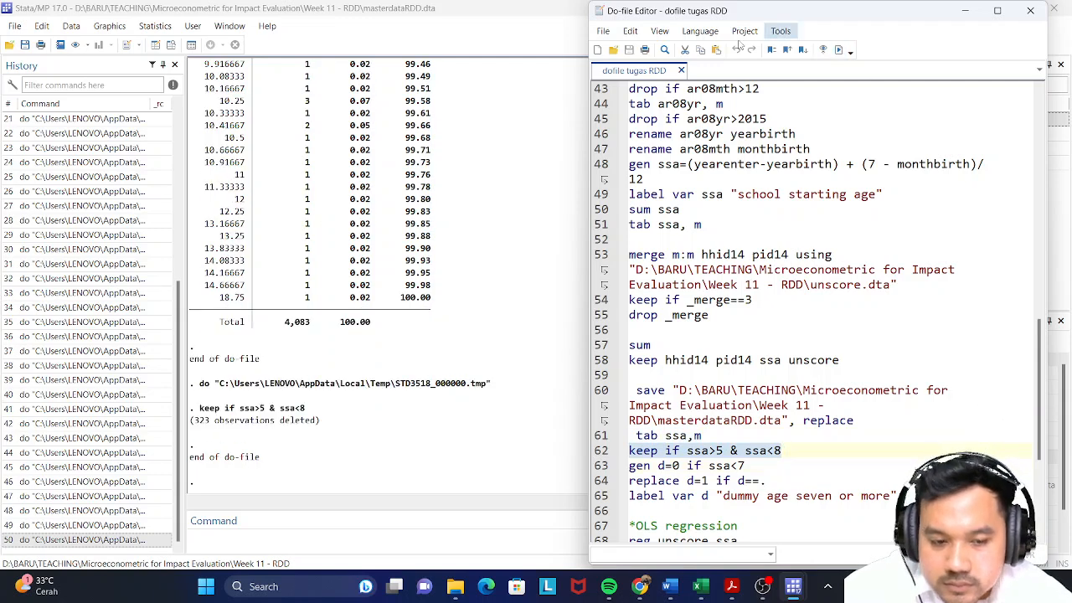
click(599, 436)
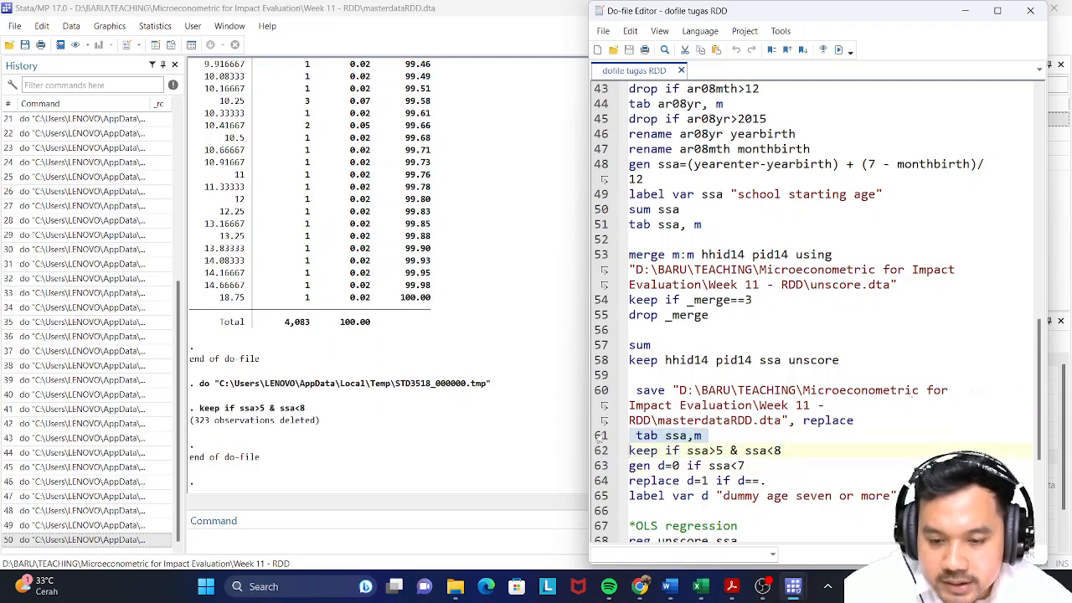
click(838, 50)
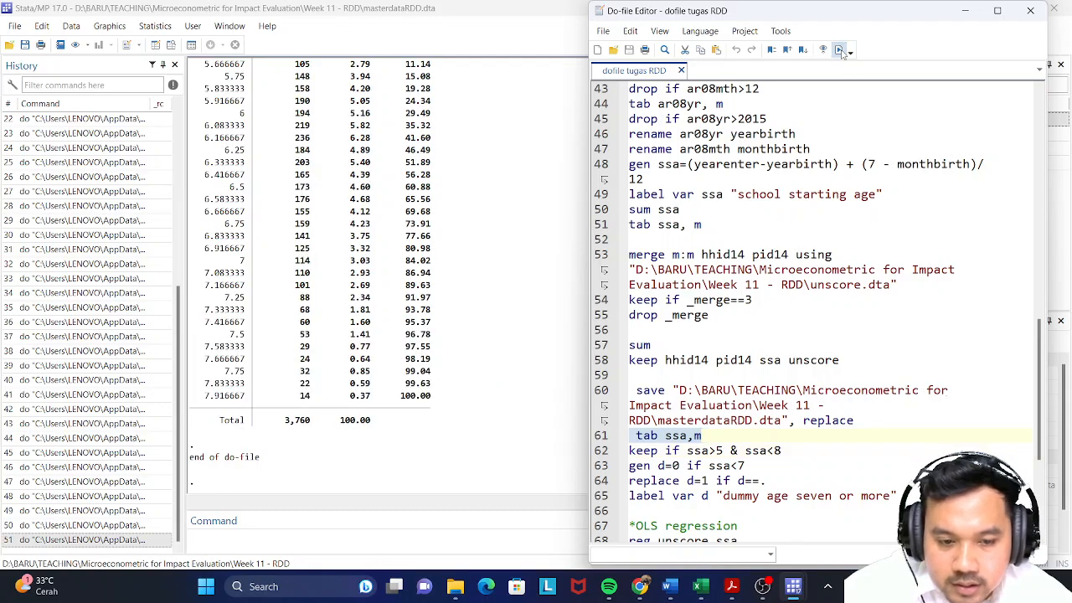
scroll(338, 291, up, 10)
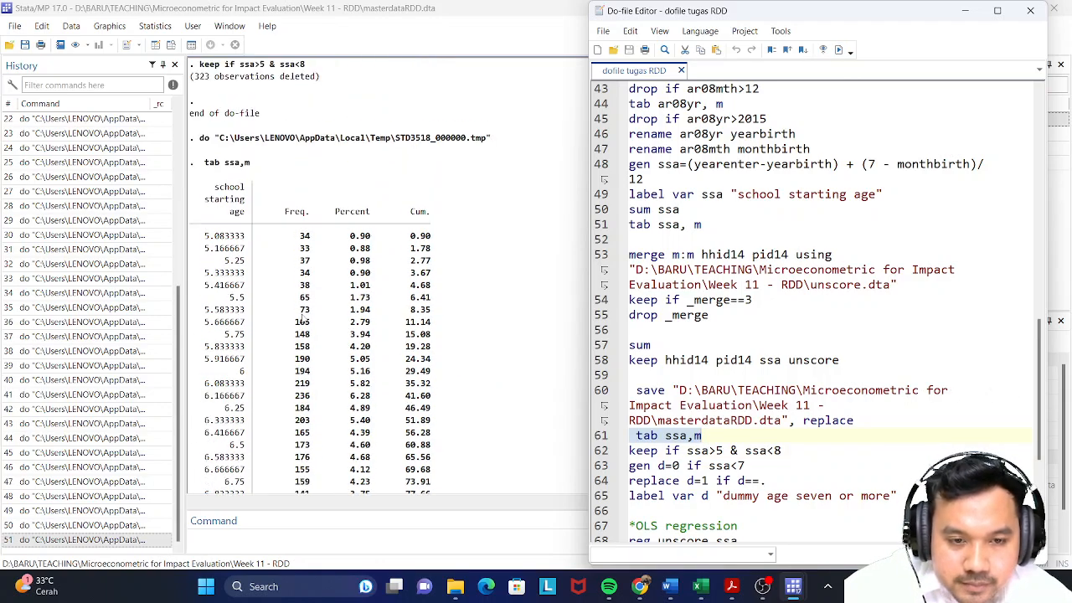
scroll(305, 319, down, 2)
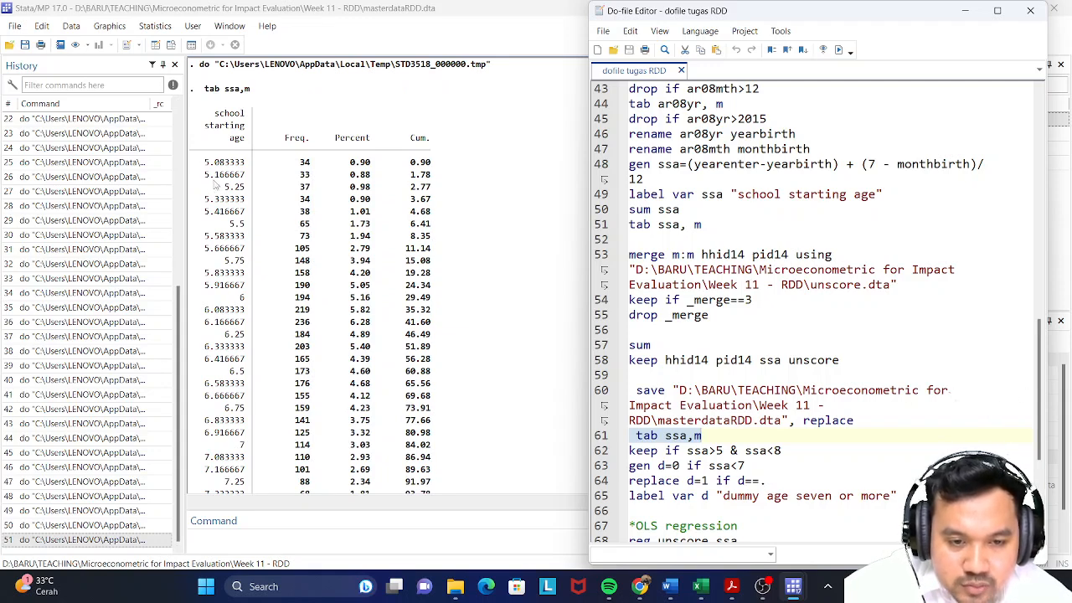
scroll(253, 463, down, 4)
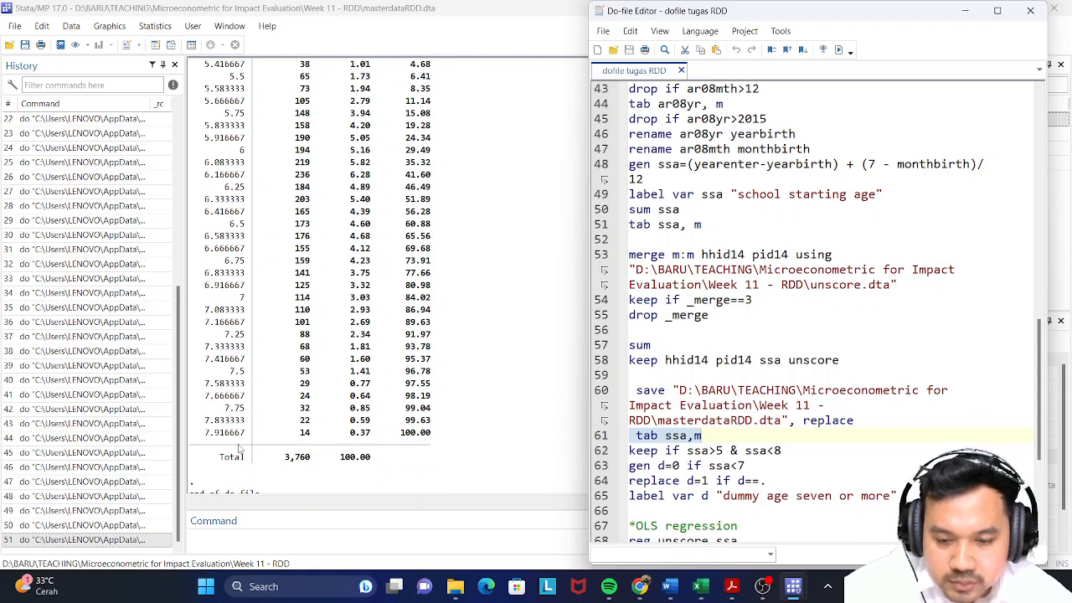
Step: Run line 63 to generate the dummy d equal to 0 for observations with ssa<7
click(601, 466)
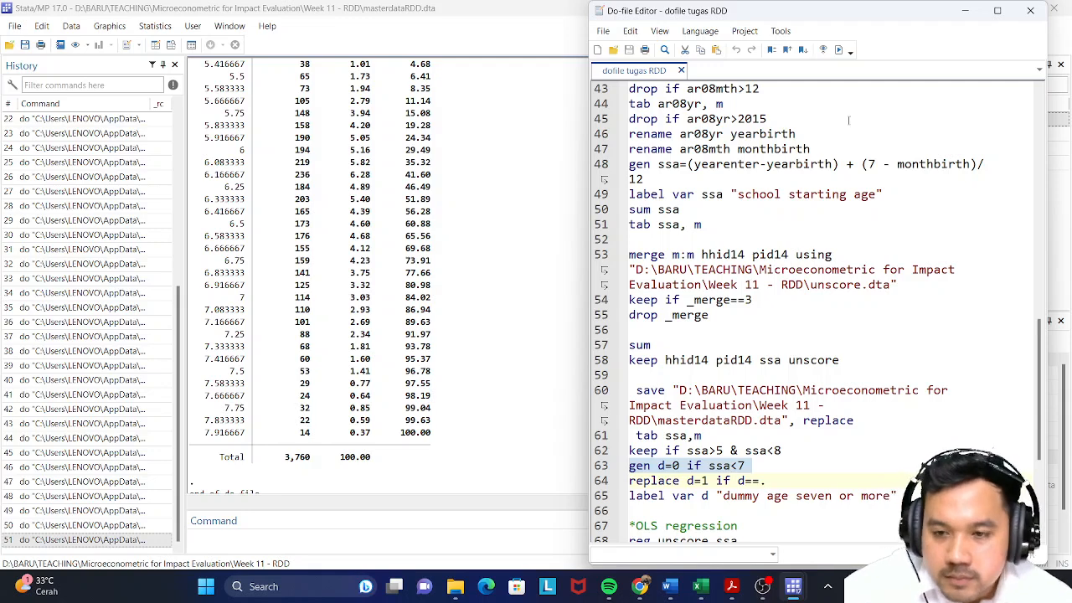
click(838, 51)
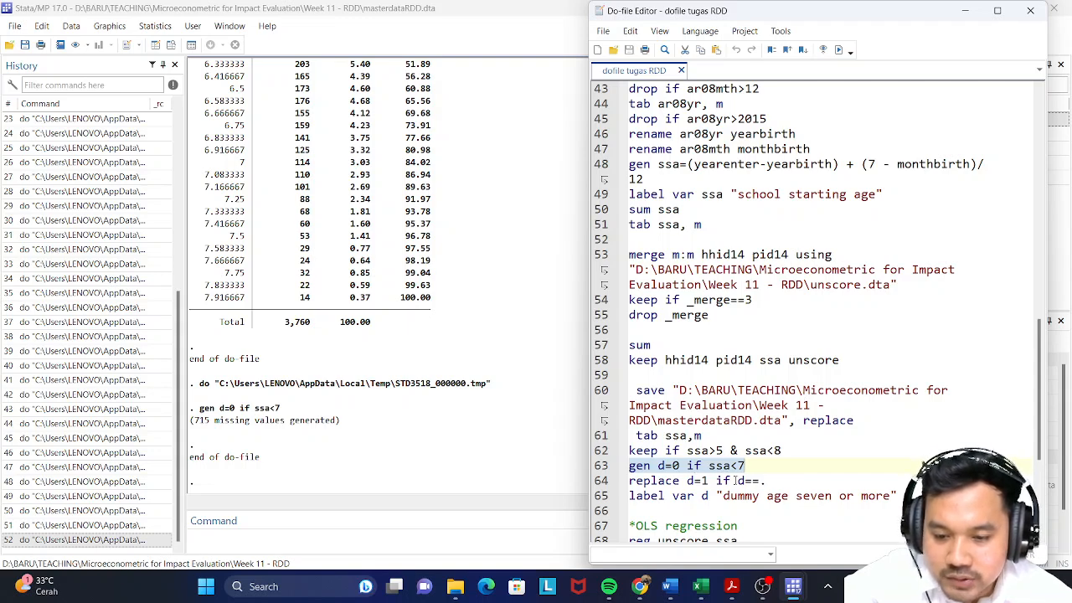
Step: Run line 64 to set d to 1 where it is missing, then add a tab d line below it and run that line
click(602, 480)
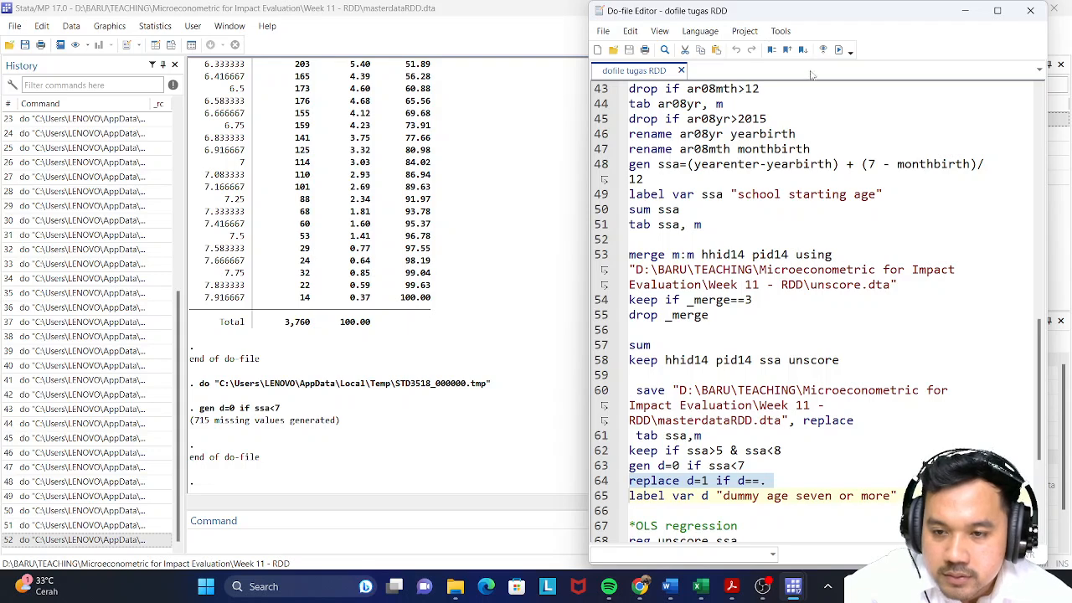
click(838, 49)
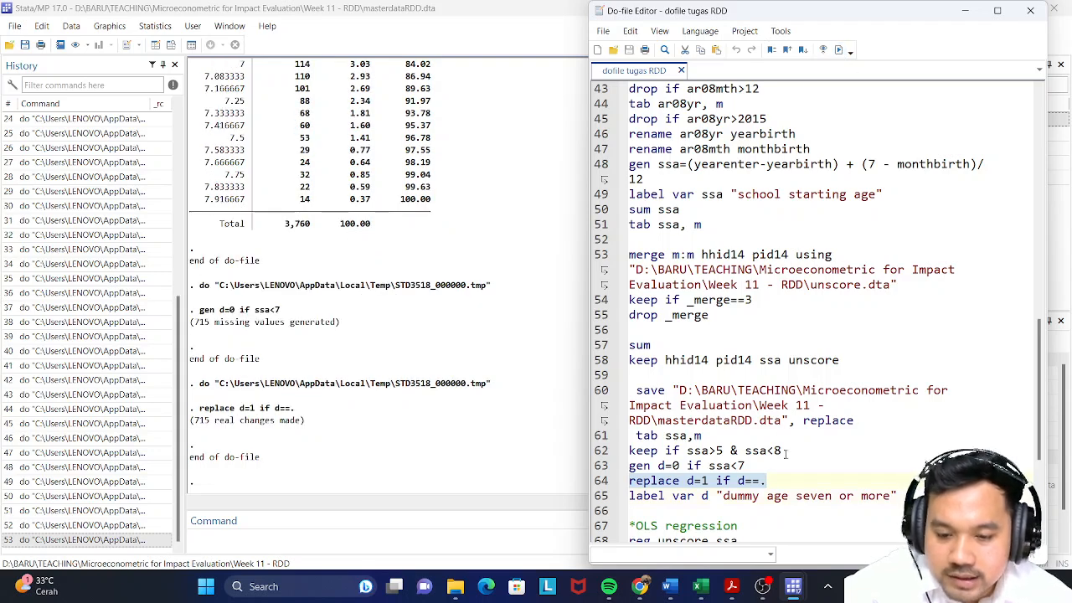
click(770, 481)
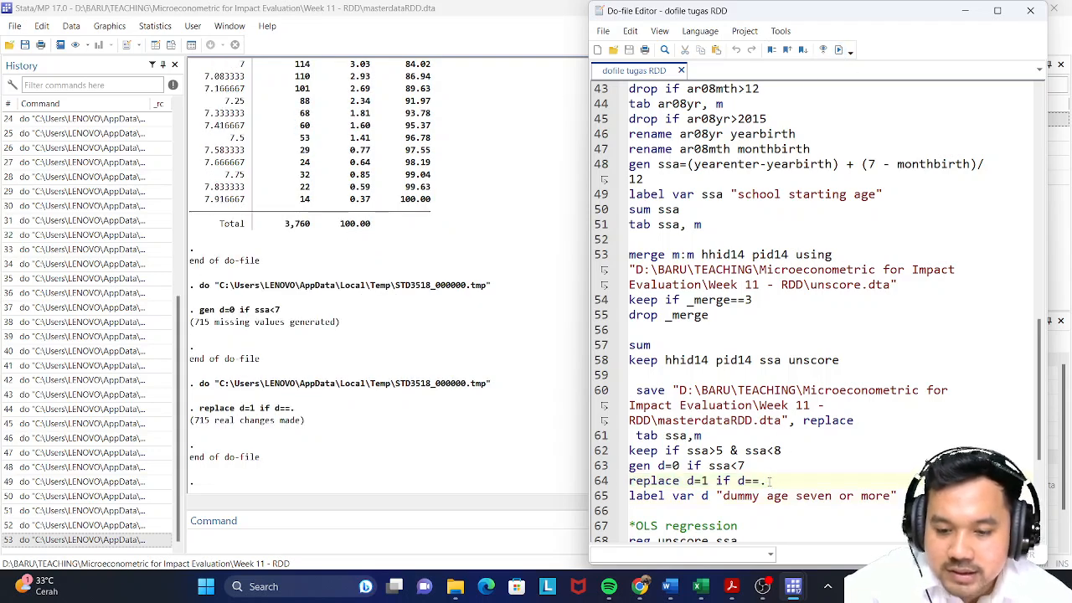
key(Return)
text(ta)
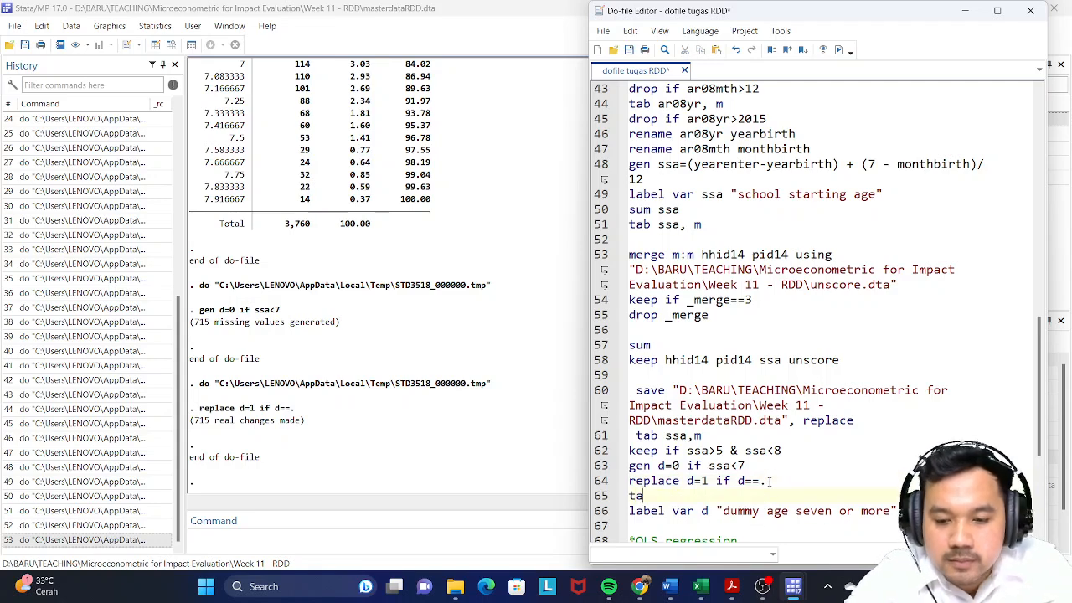
text(b d)
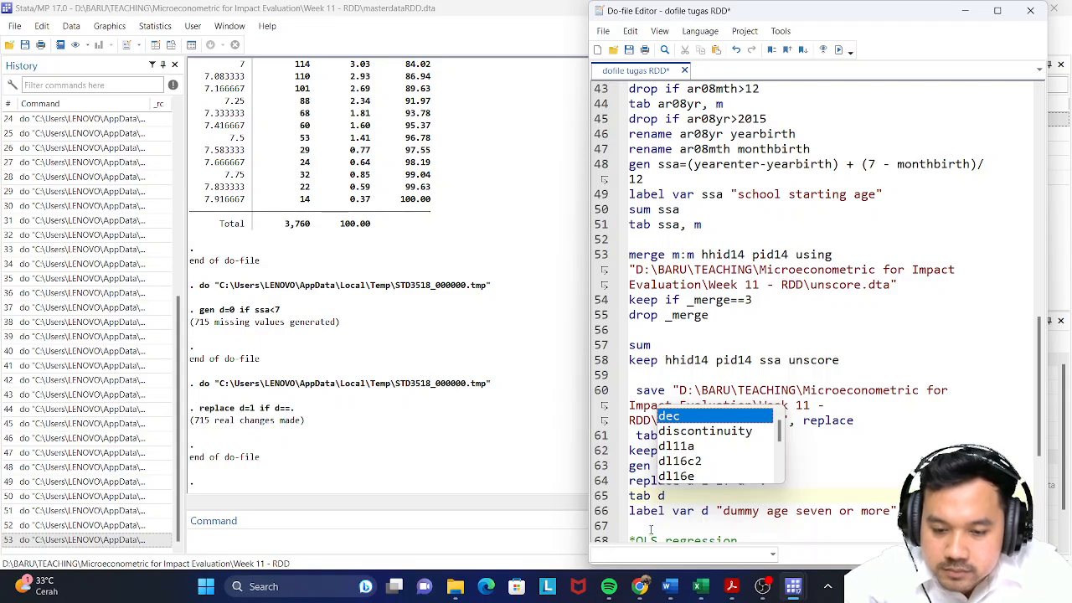
click(599, 498)
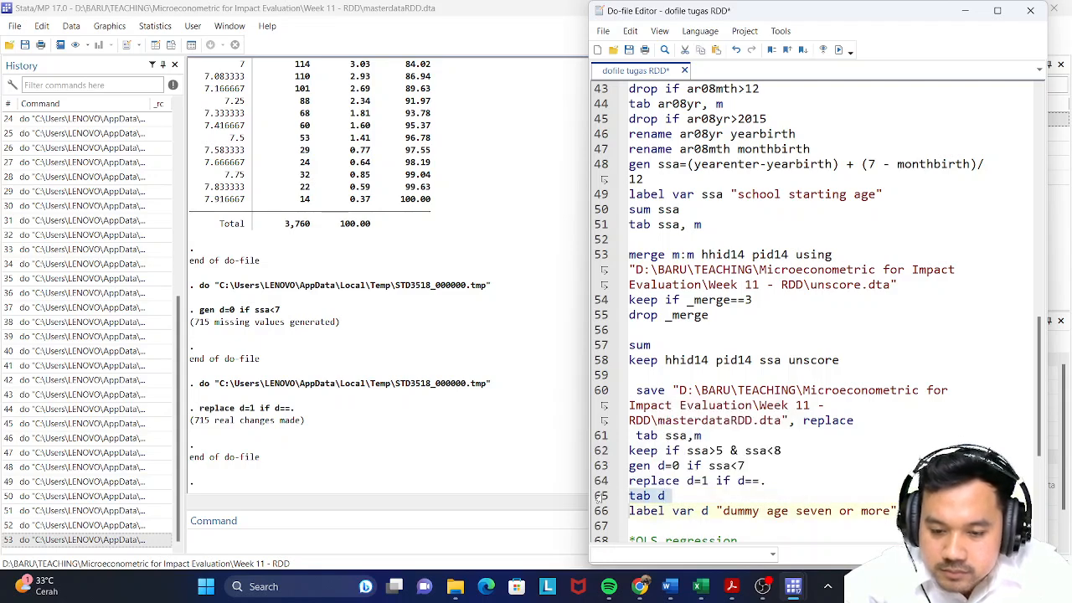
click(838, 50)
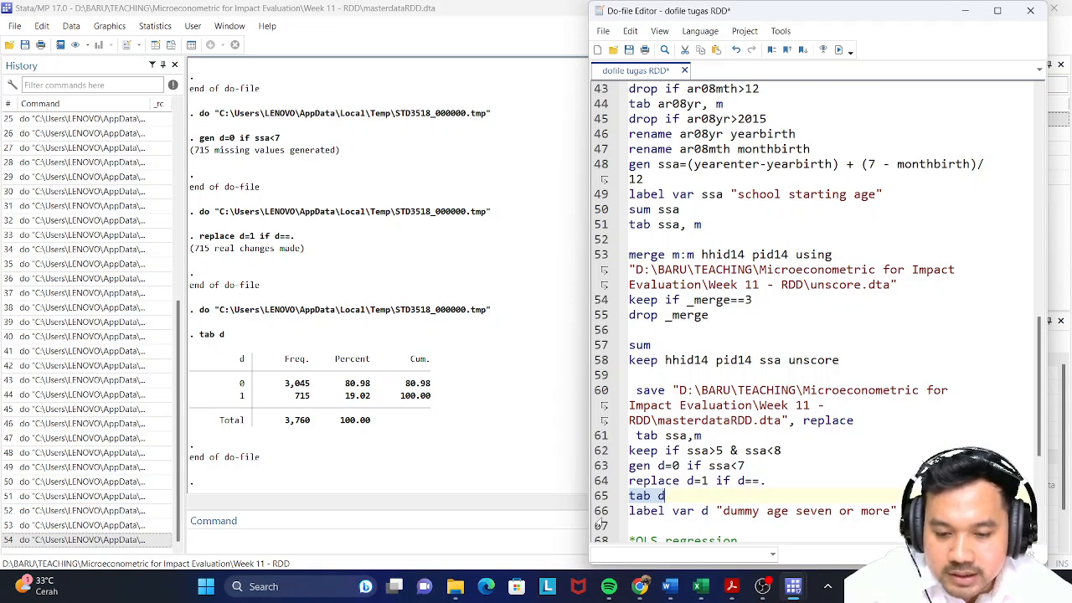
Step: Run line 66 to label the variable d "dummy age seven or more"
click(600, 512)
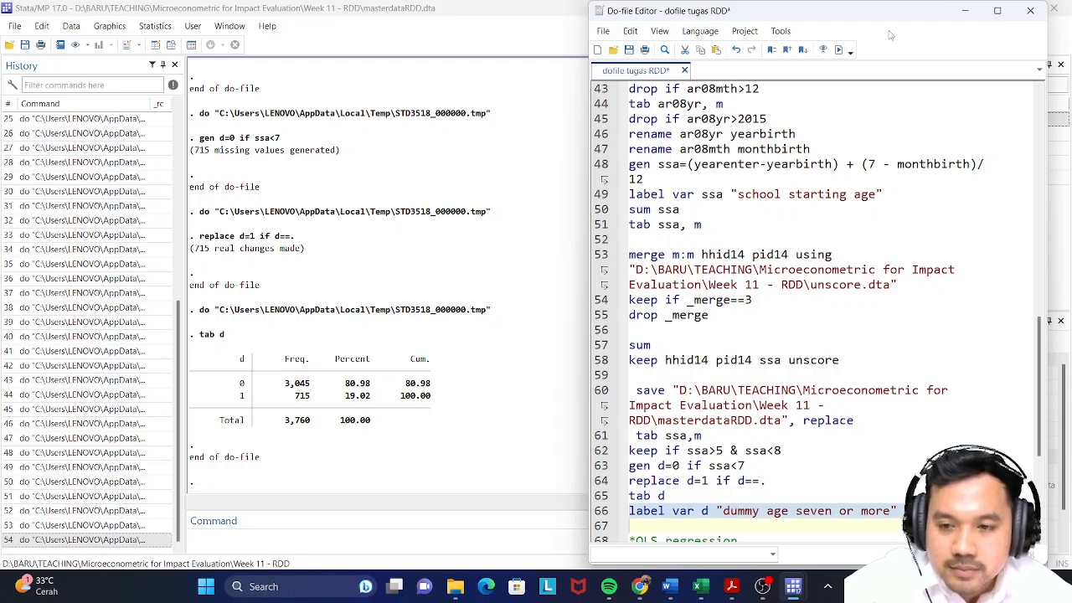
click(838, 49)
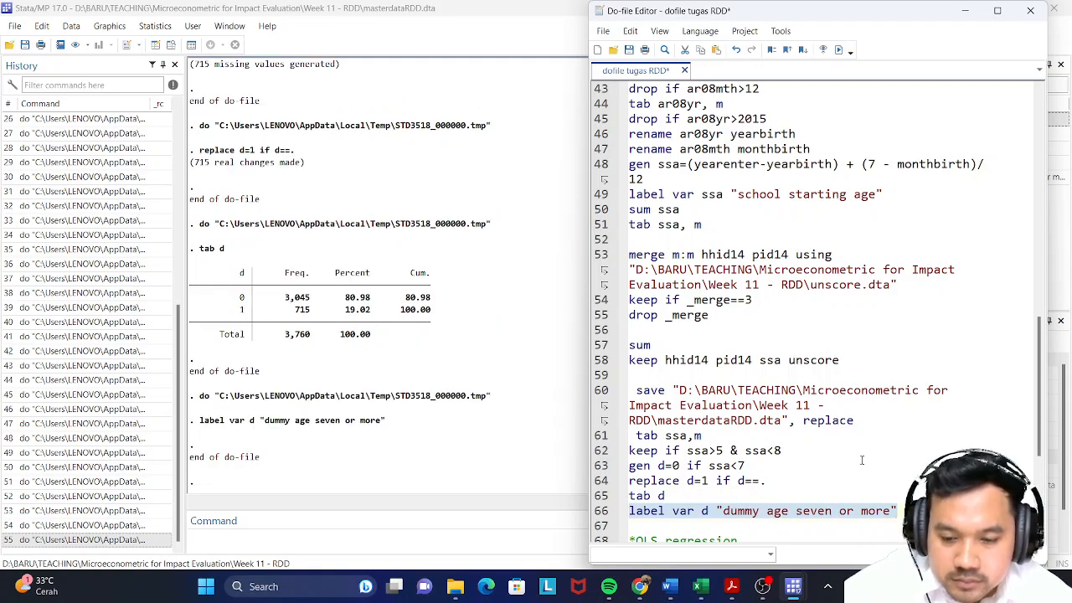
Step: Run lines 69 and 70 separately to regress unscore on ssa and export the result to hasil.doc with dec(3) replace
scroll(860, 445, down, 4)
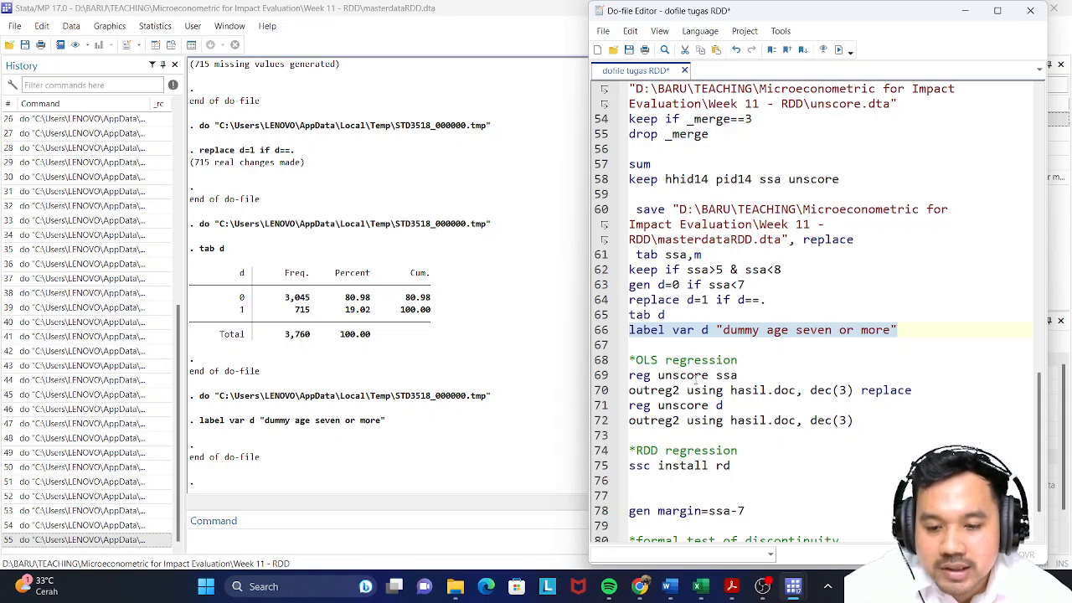
click(603, 382)
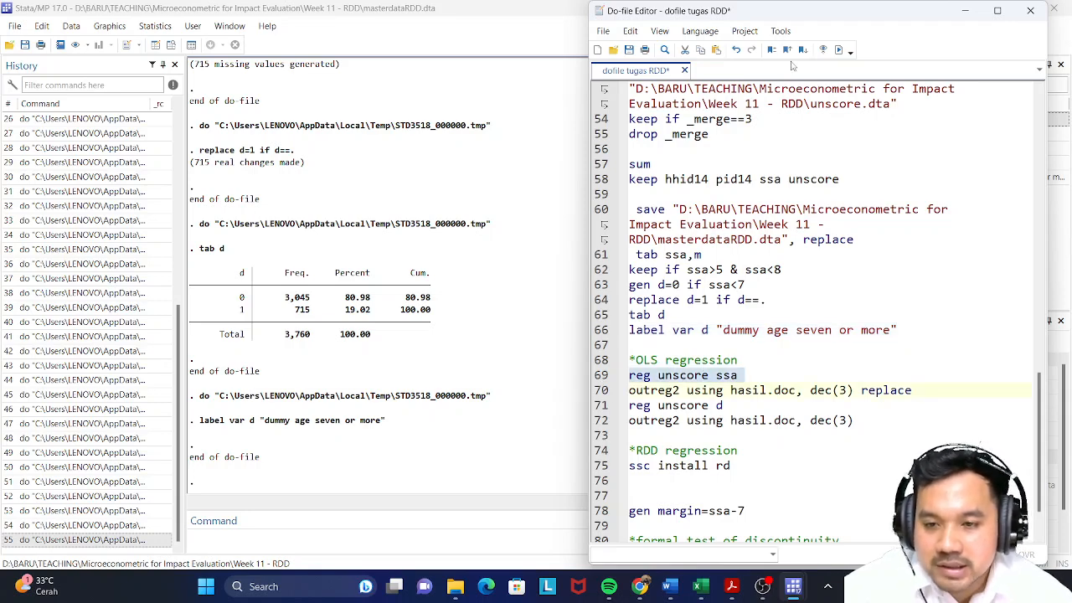
click(837, 51)
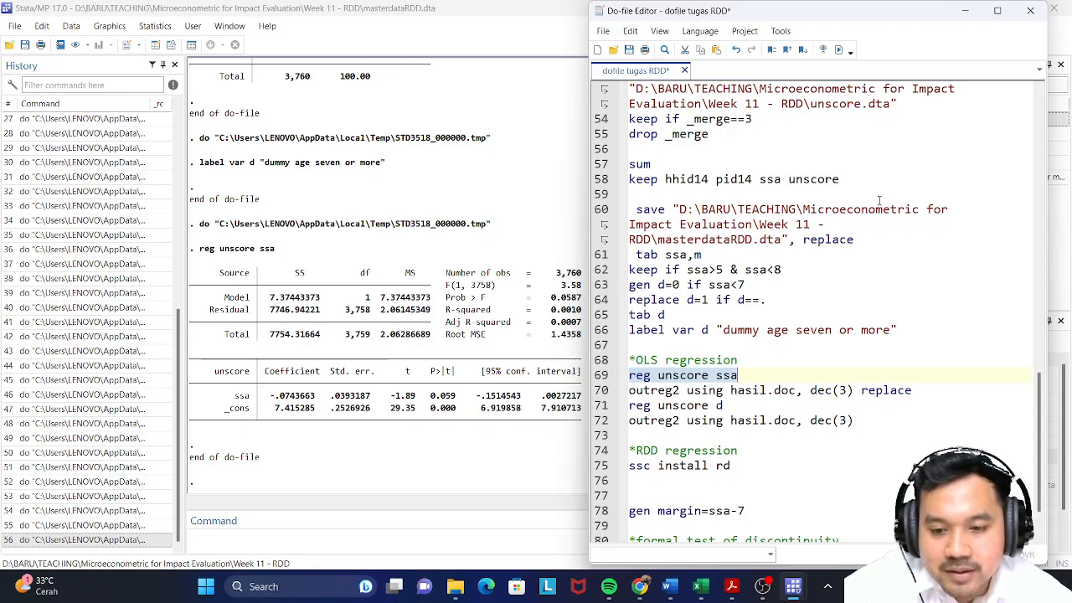
click(600, 394)
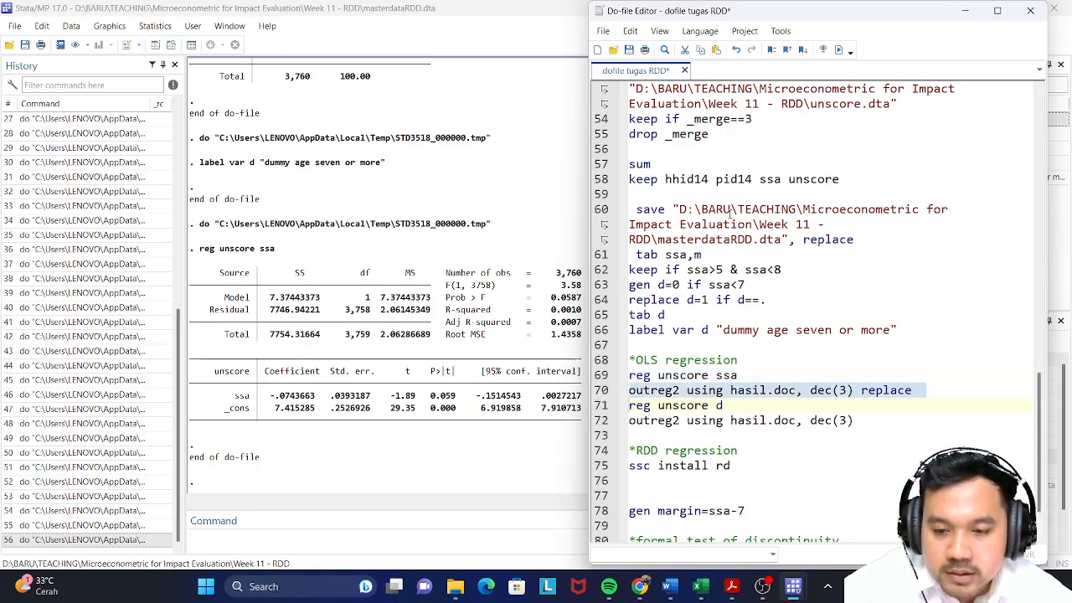
click(838, 49)
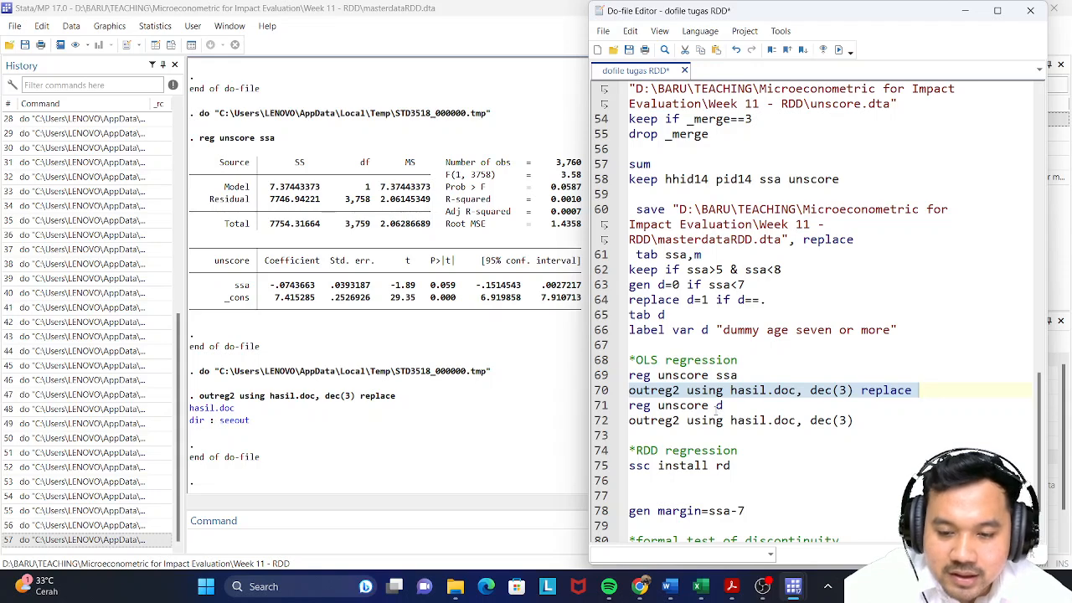
Step: Run lines 71 and 72 separately to regress unscore on d and add the result to hasil.doc with dec(3)
click(602, 412)
click(838, 50)
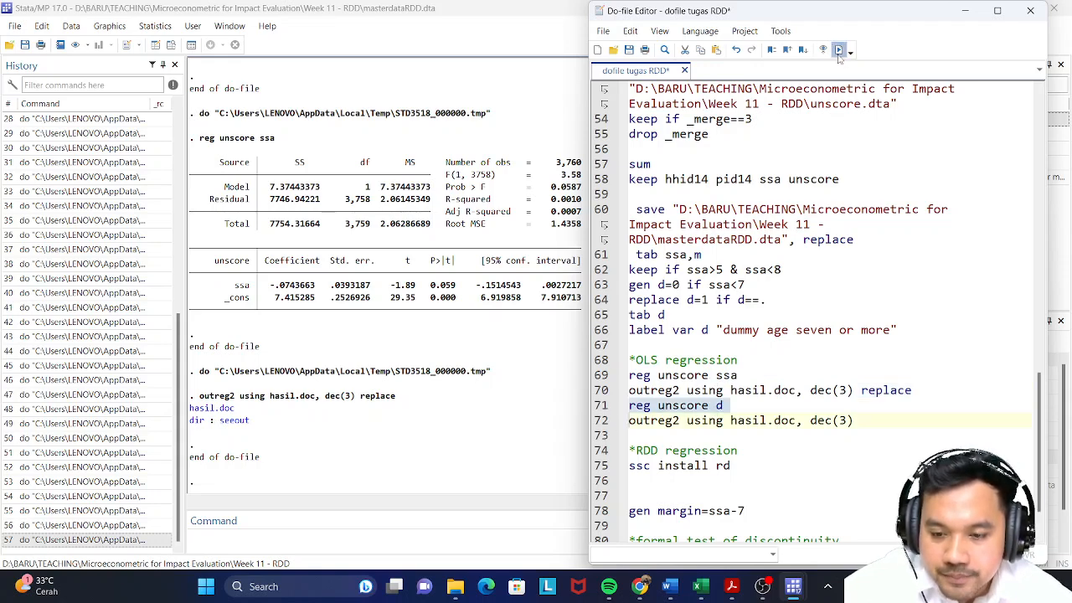
click(603, 426)
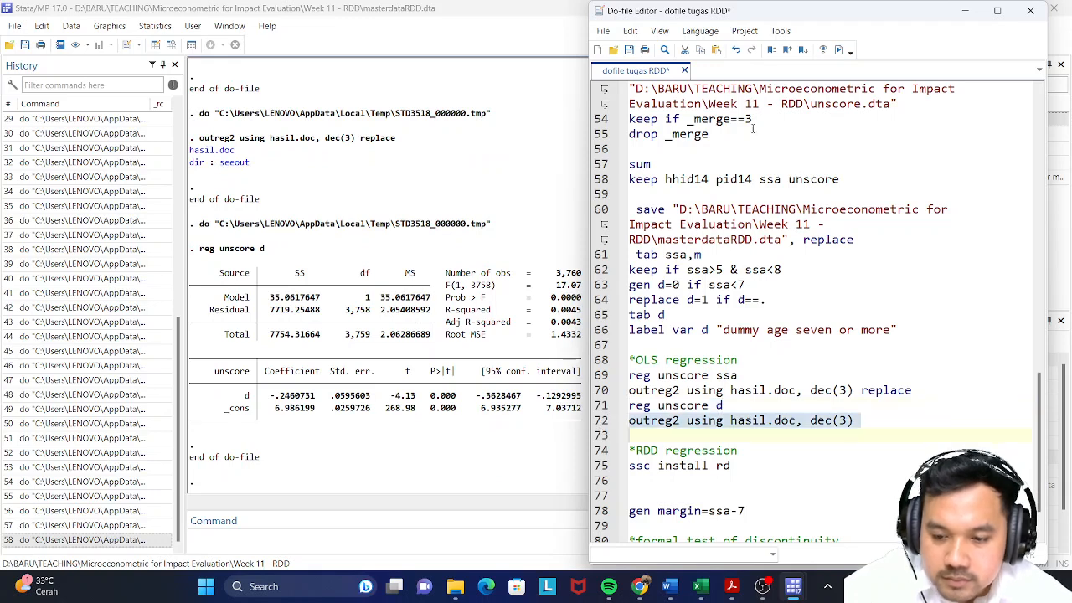
click(838, 50)
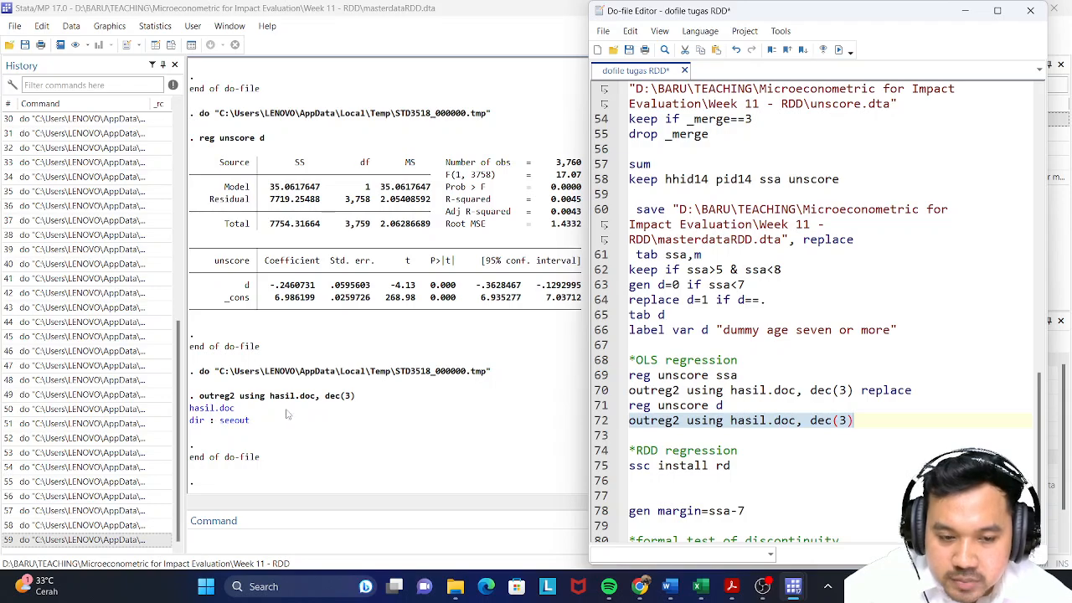
Step: Open hasil.doc in Word to examine the two OLS models, close it, and return to the Stata do-file
click(222, 407)
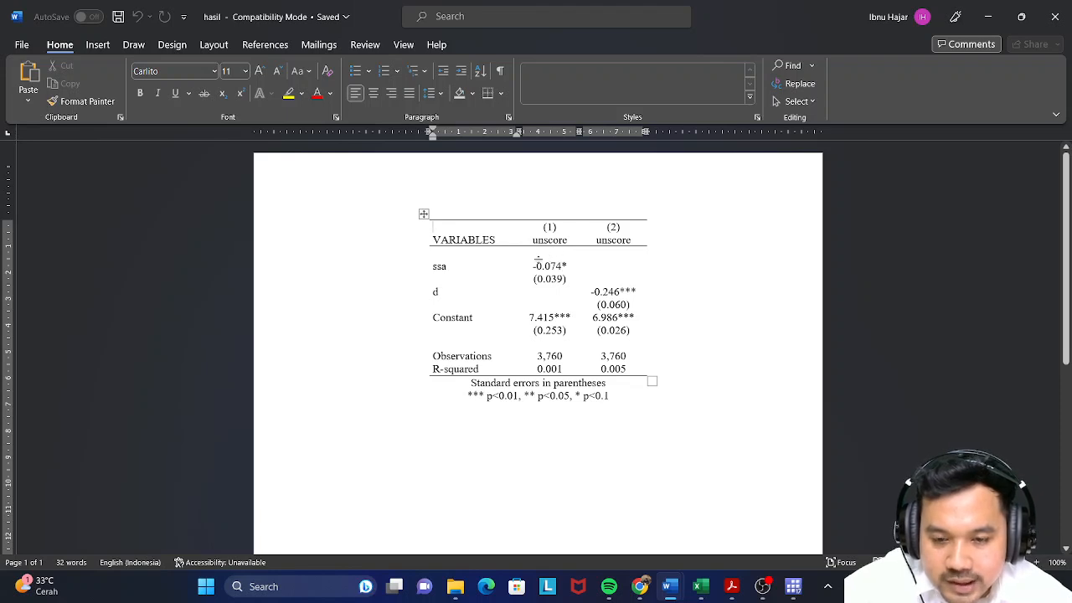
mouse_move(424, 297)
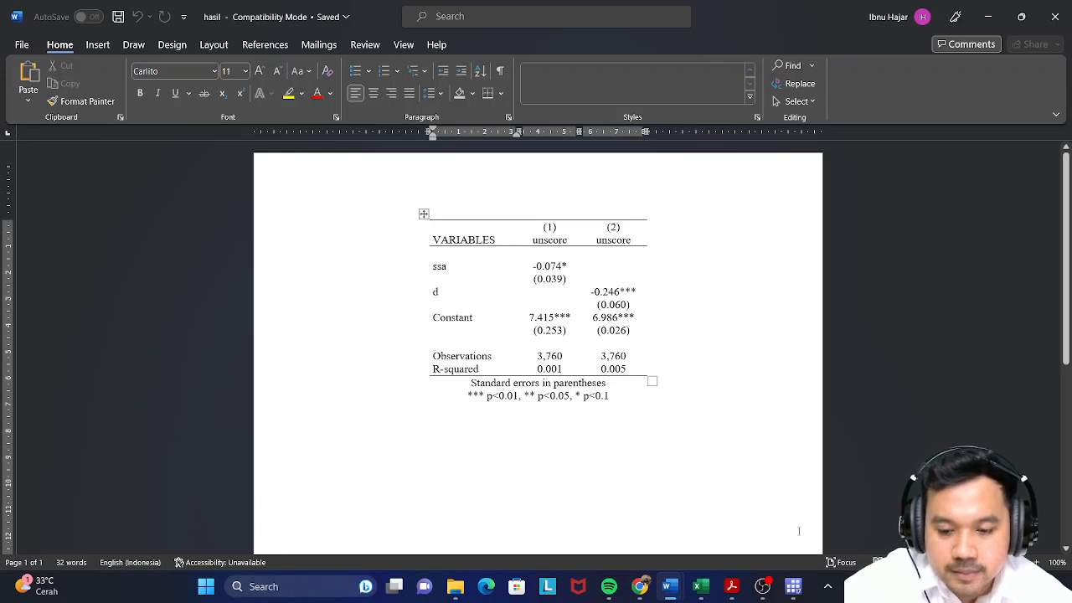
click(1058, 16)
mouse_move(763, 586)
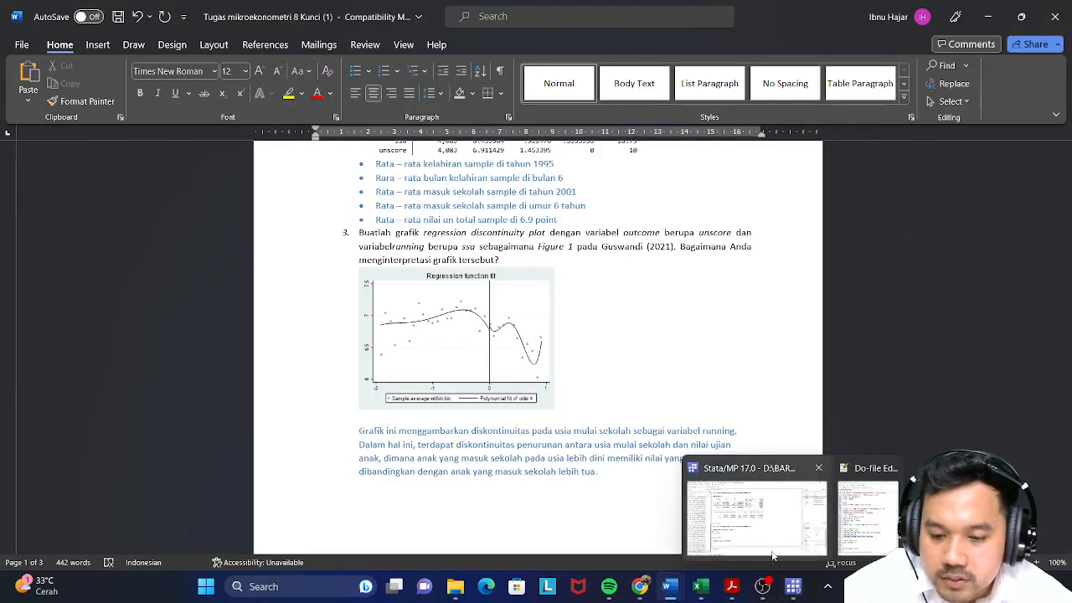
click(770, 553)
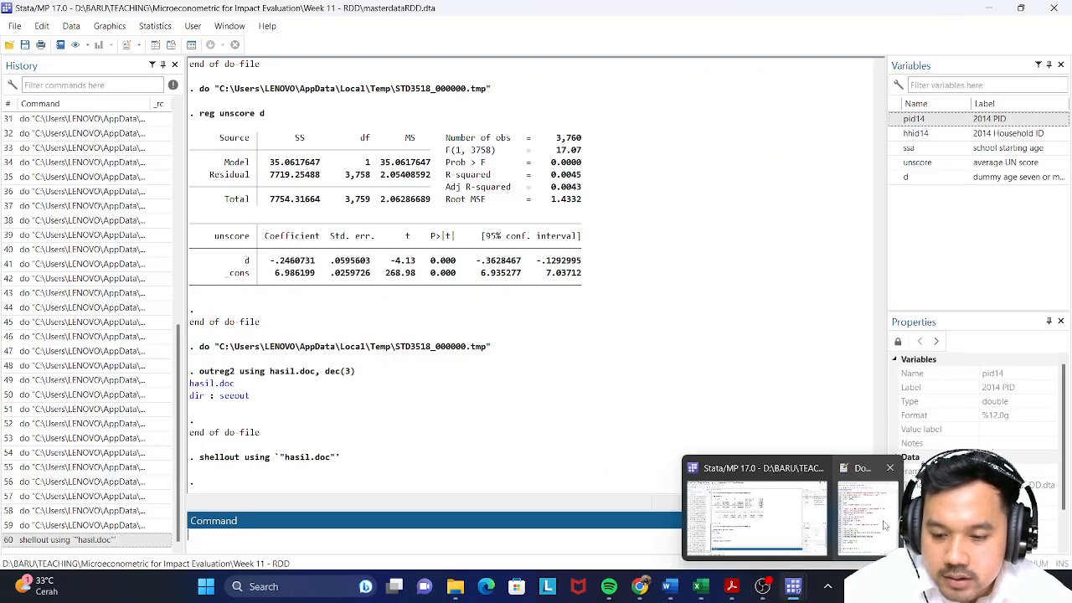
click(837, 485)
Step: Run line 75 to install the rd package from SSC, then line 78 to generate margin=ssa-7
scroll(777, 421, down, 1)
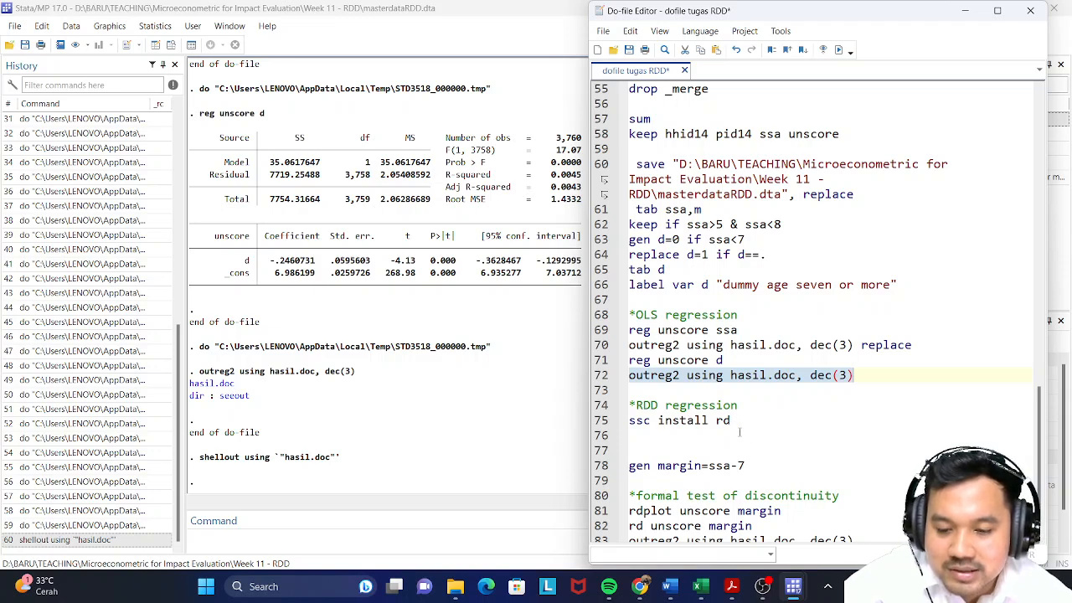
click(596, 421)
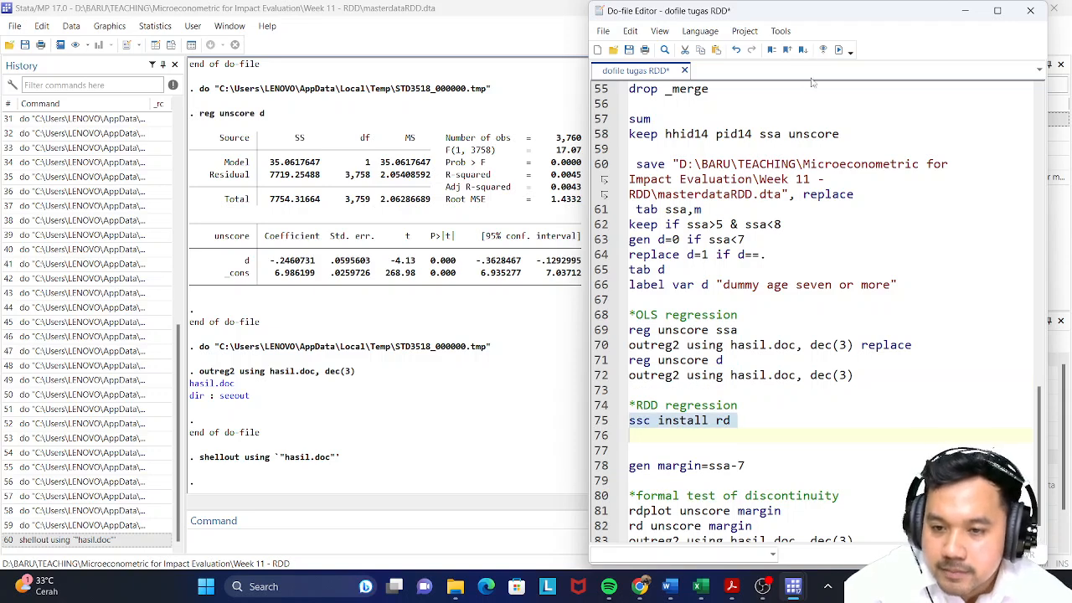
click(838, 50)
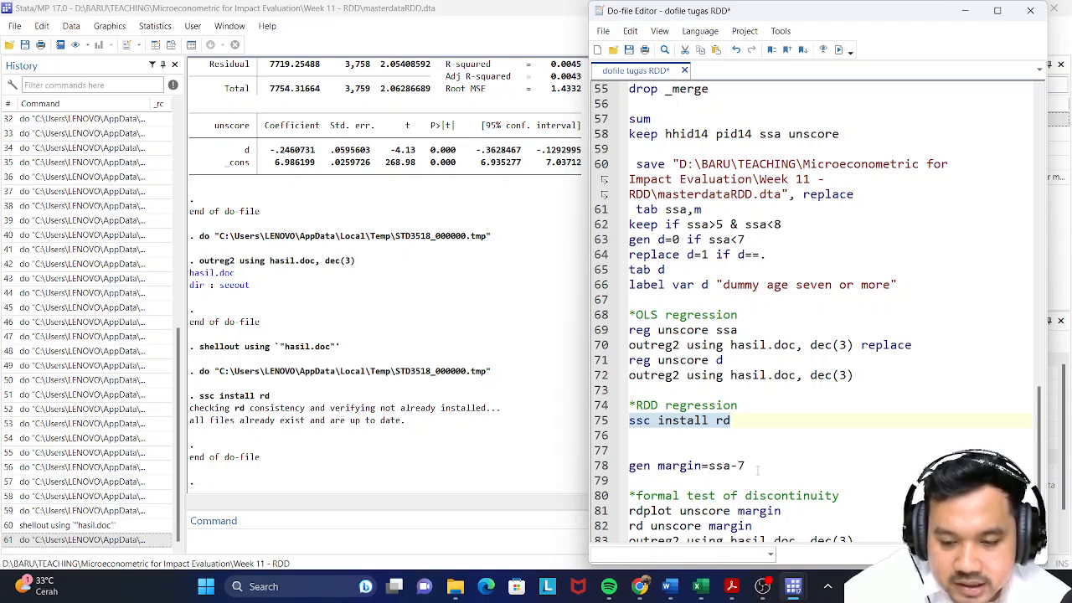
click(594, 469)
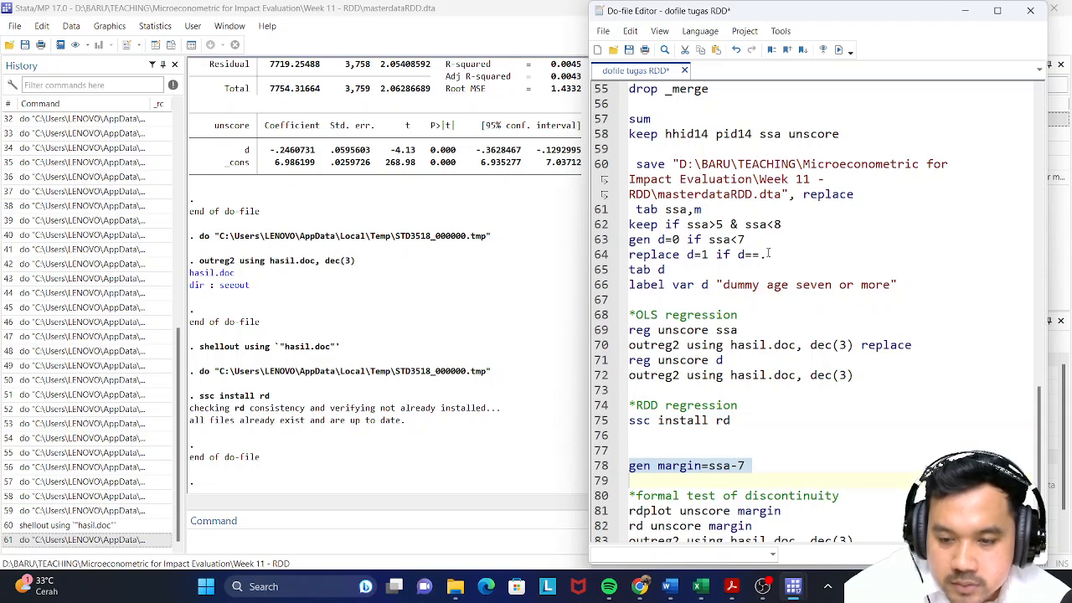
click(838, 50)
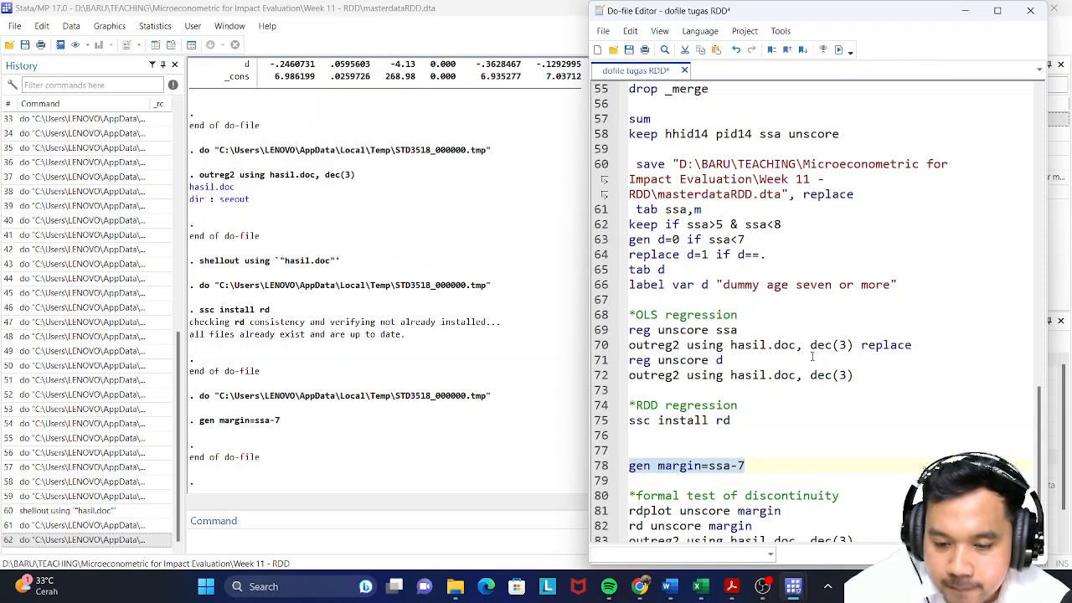
Step: Switch to the Tugas mikroekonometri 8 Kunci document in Word to review question 3's discontinuity plot, then return to the Stata do-file
scroll(821, 349, down, 1)
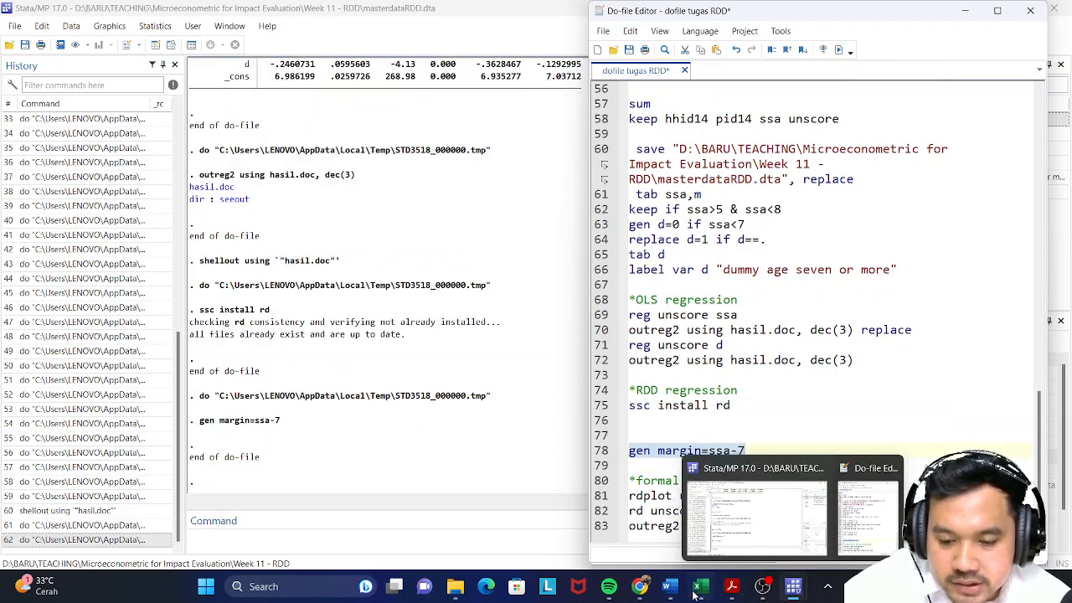
mouse_move(668, 586)
click(697, 532)
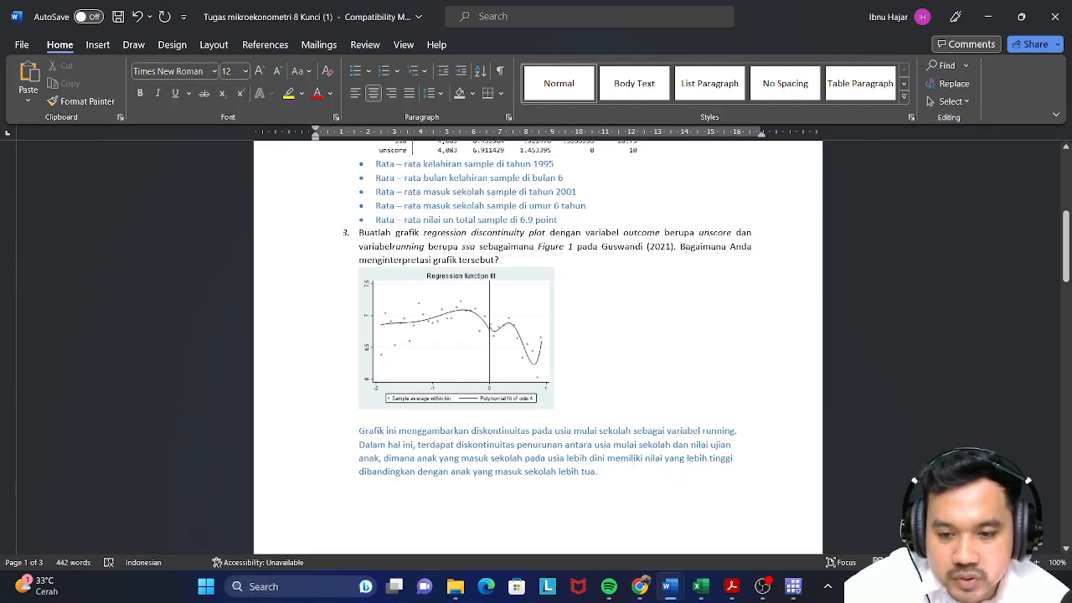
mouse_move(794, 588)
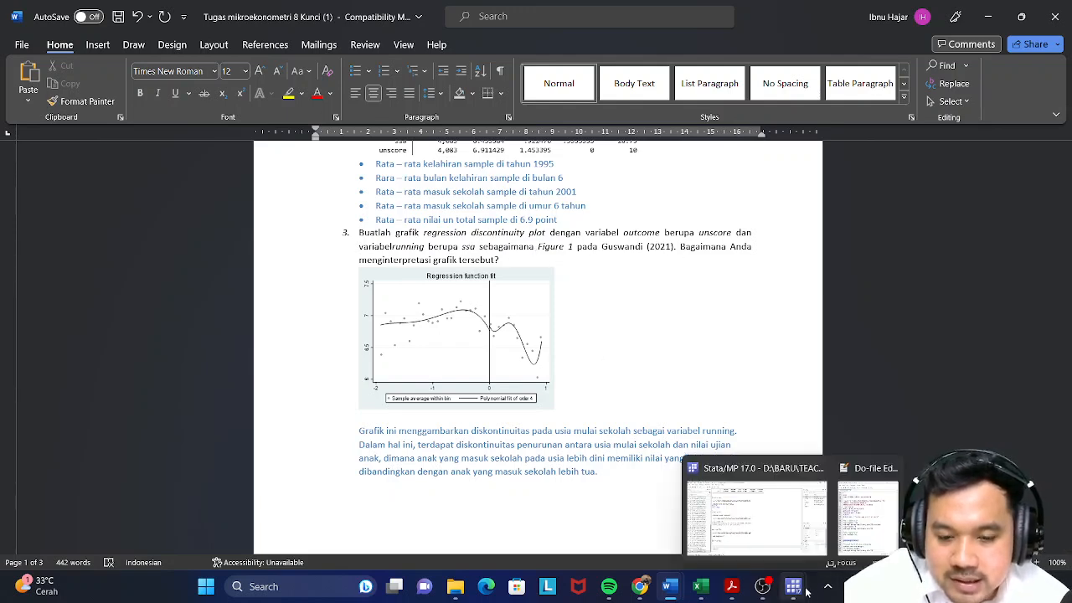
click(807, 535)
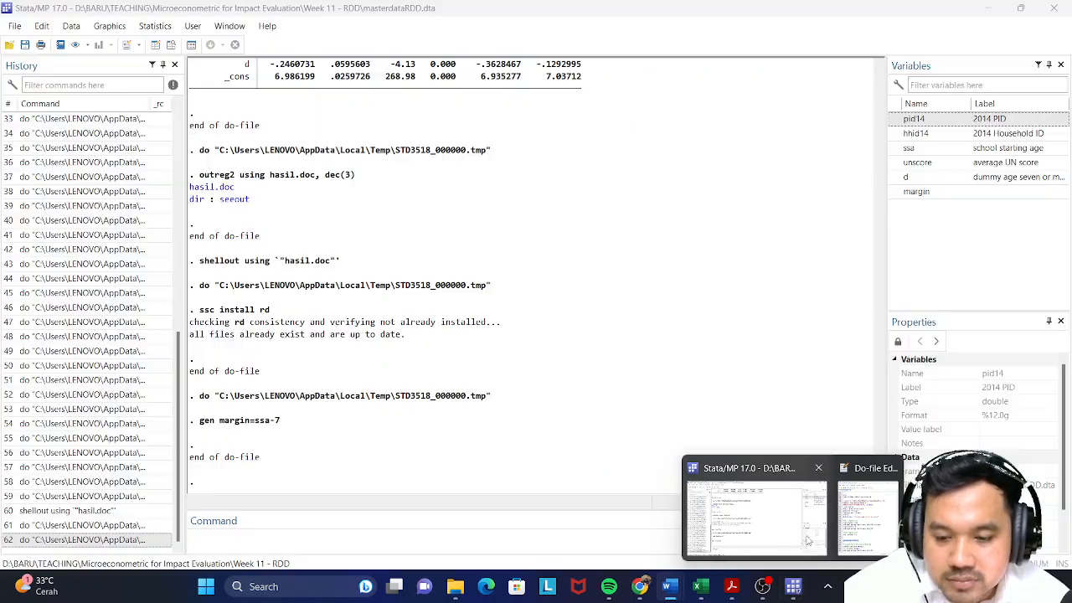
mouse_move(793, 586)
click(854, 541)
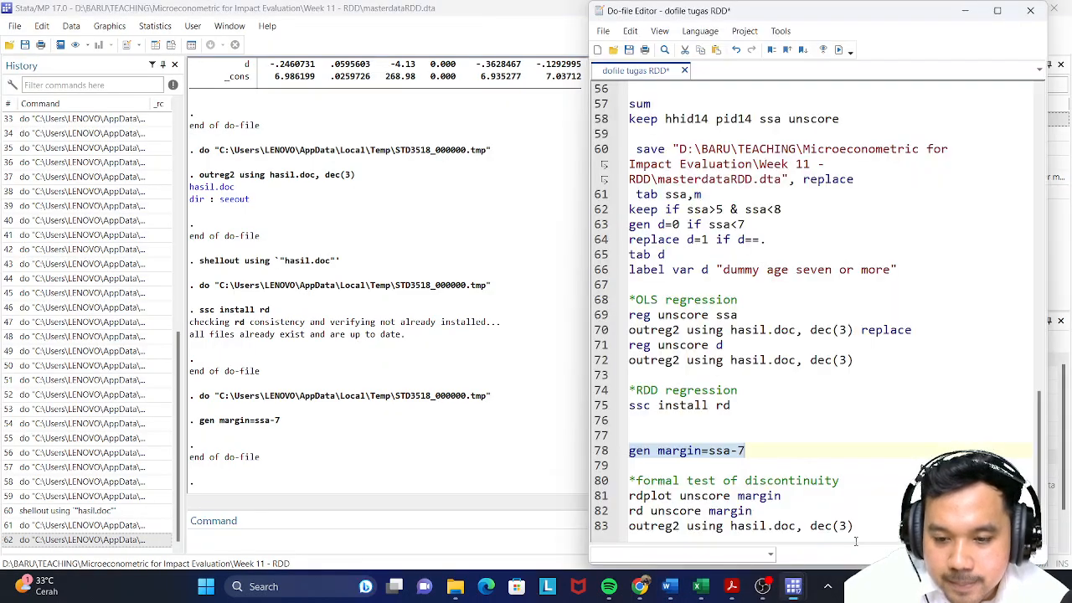
Step: Run line 81 to draw the rdplot of unscore on margin, close the graph window, and switch to the Word answer document
click(604, 497)
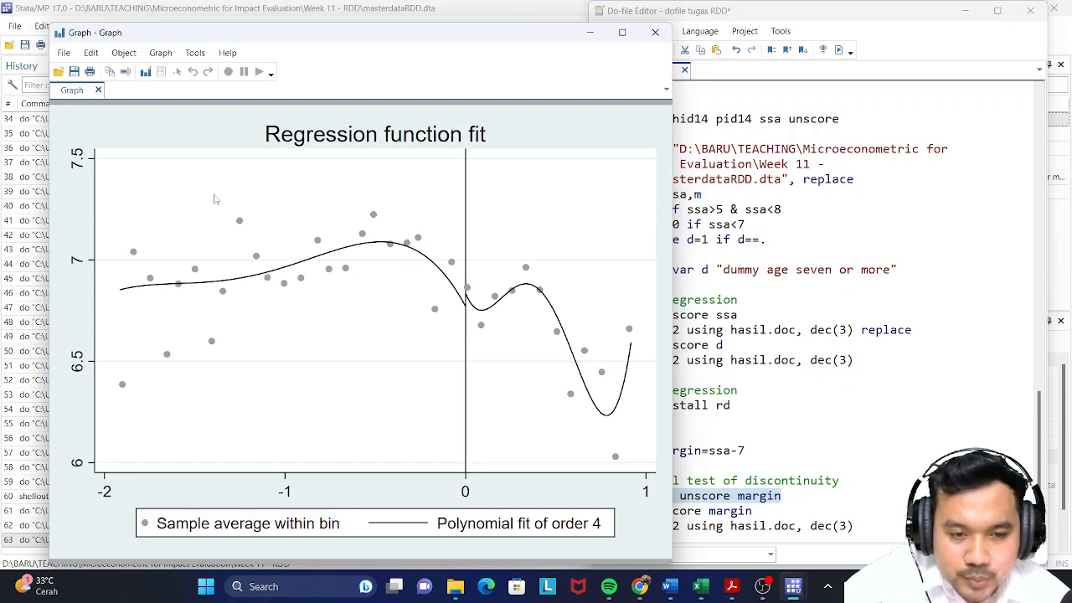
click(664, 32)
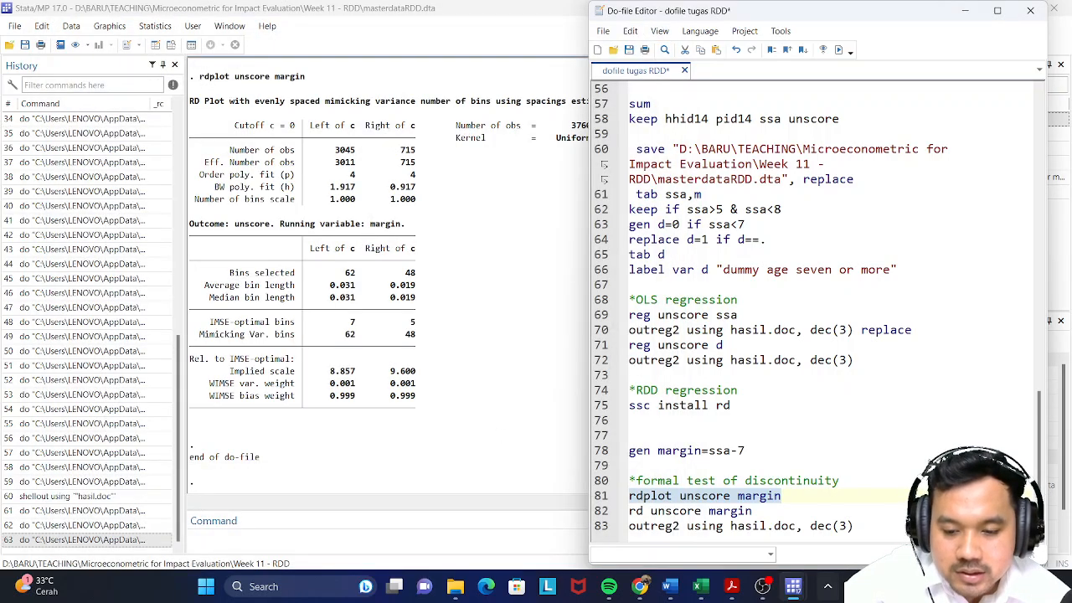
mouse_move(678, 593)
click(712, 514)
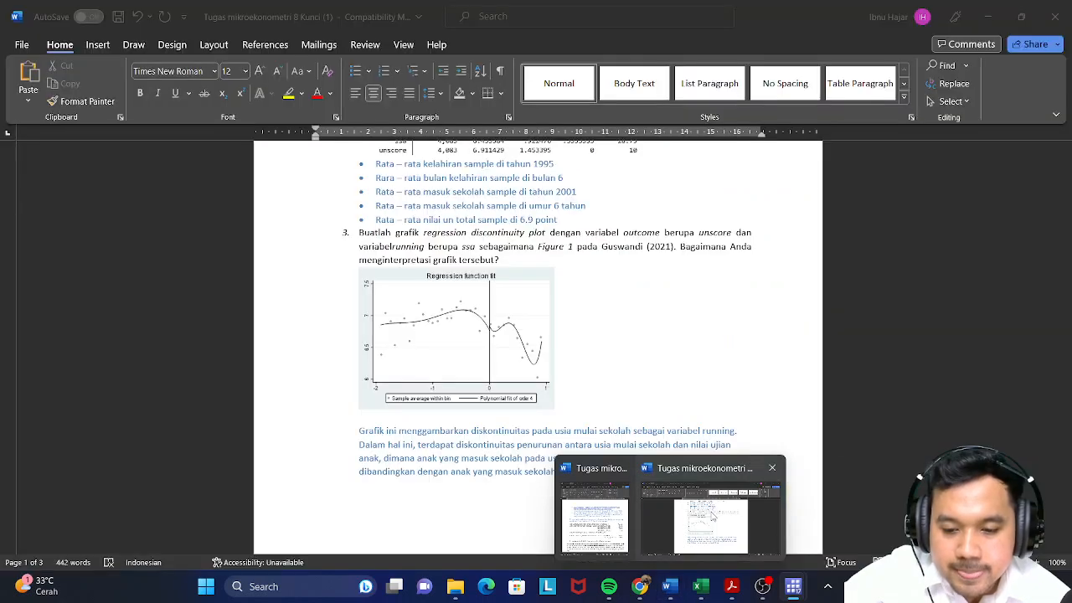
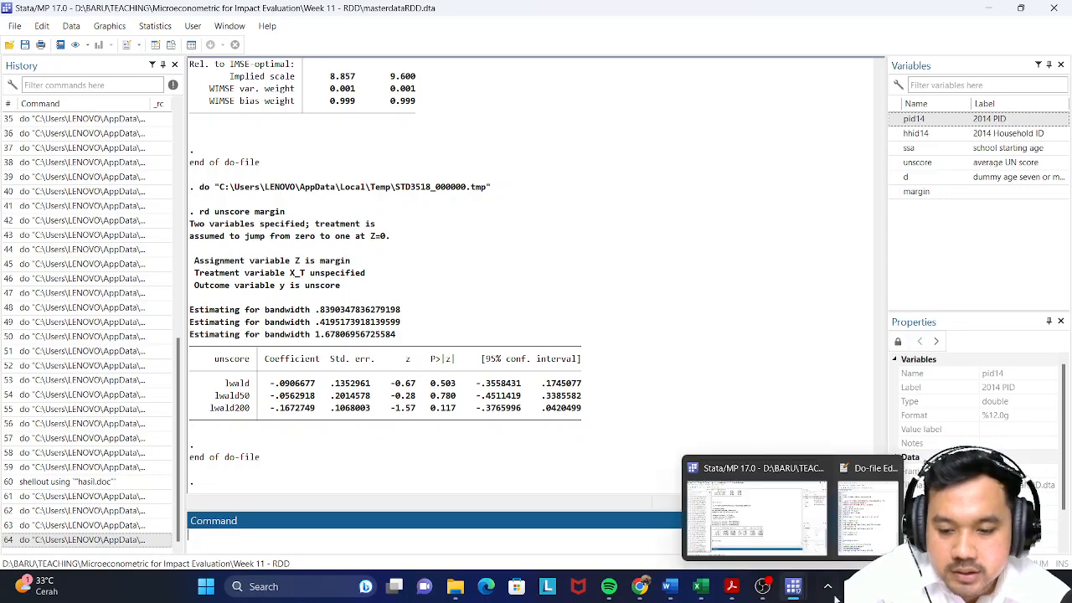
Step: Run line 83 of the do-file to append the RD results to hasil.doc with three decimals, then open hasil.doc in Word for review
click(886, 503)
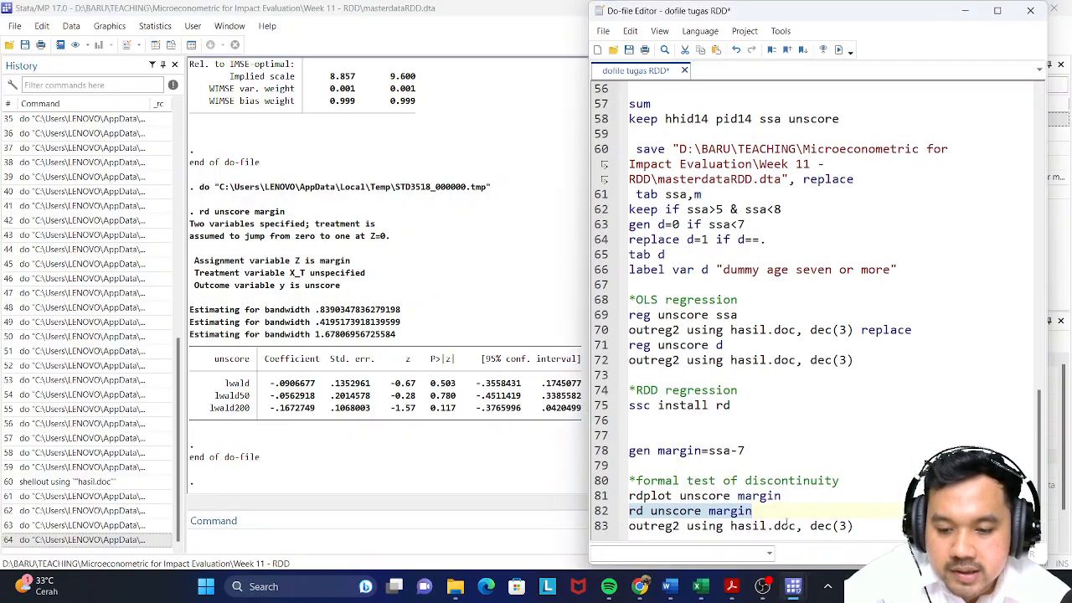
click(595, 526)
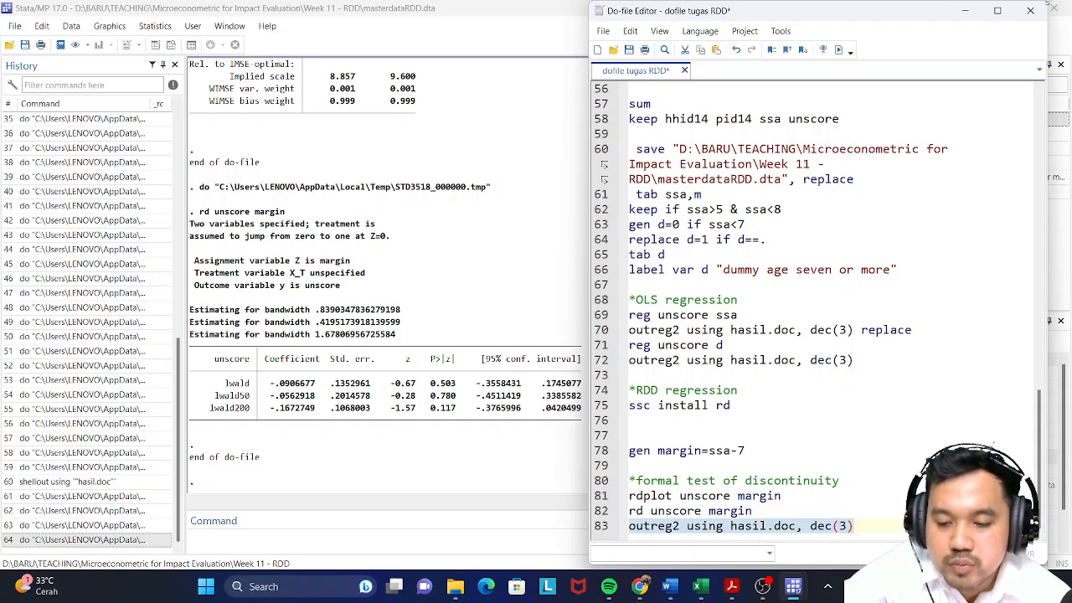
click(838, 50)
click(209, 409)
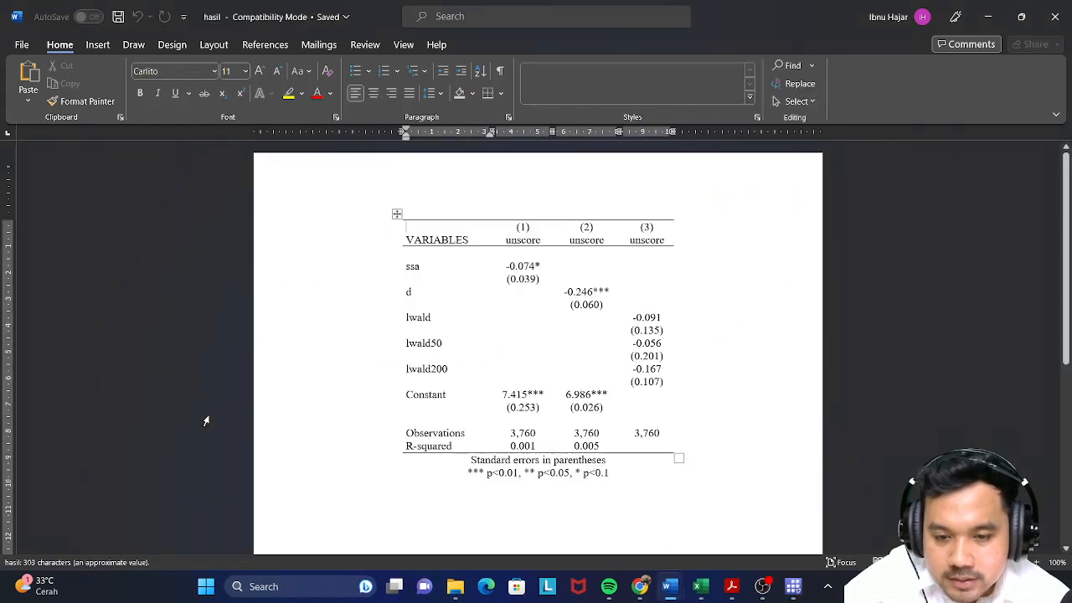
scroll(534, 271, down, 2)
scroll(533, 270, up, 2)
scroll(538, 268, down, 2)
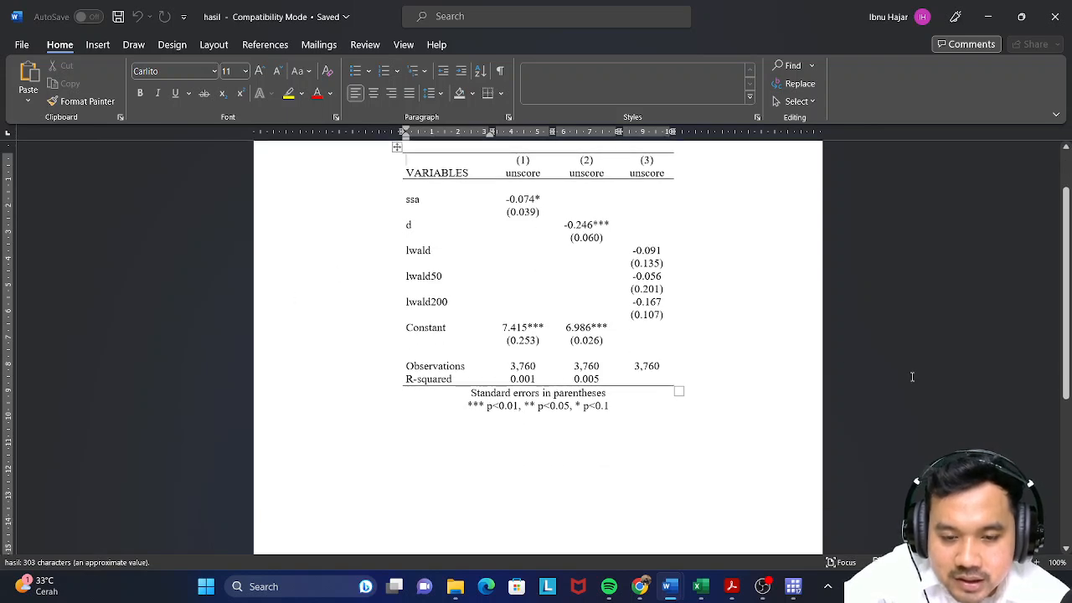
scroll(819, 356, up, 2)
scroll(819, 356, down, 3)
scroll(796, 346, up, 2)
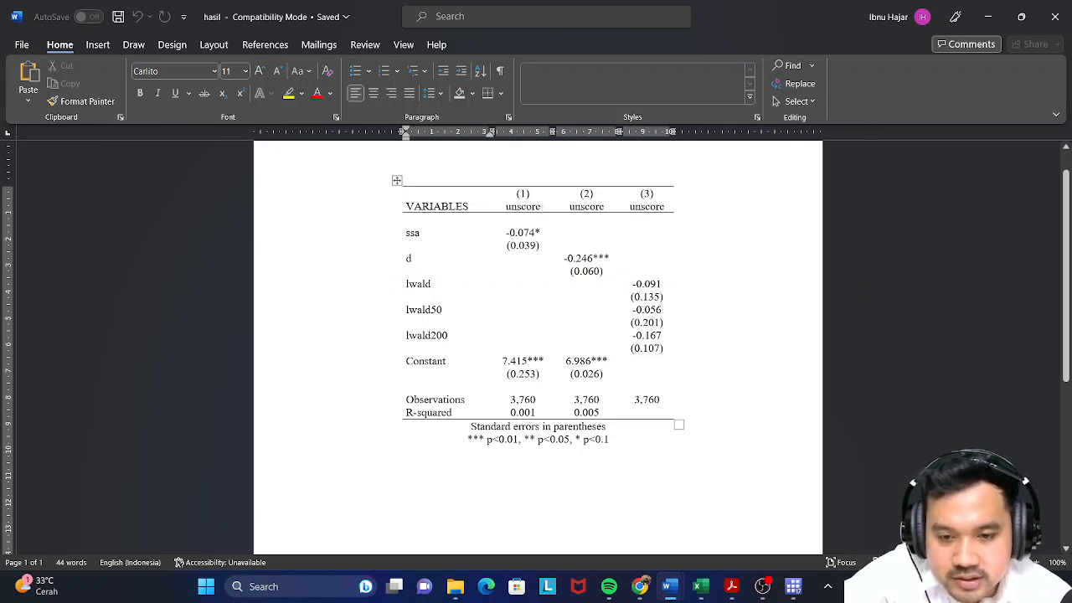
Step: Replace the unscore heading under column (1) of the regression table with OLS
click(540, 206)
key(BackSpace)
key(BackSpace)
key(BackSpace)
key(BackSpace)
key(BackSpace)
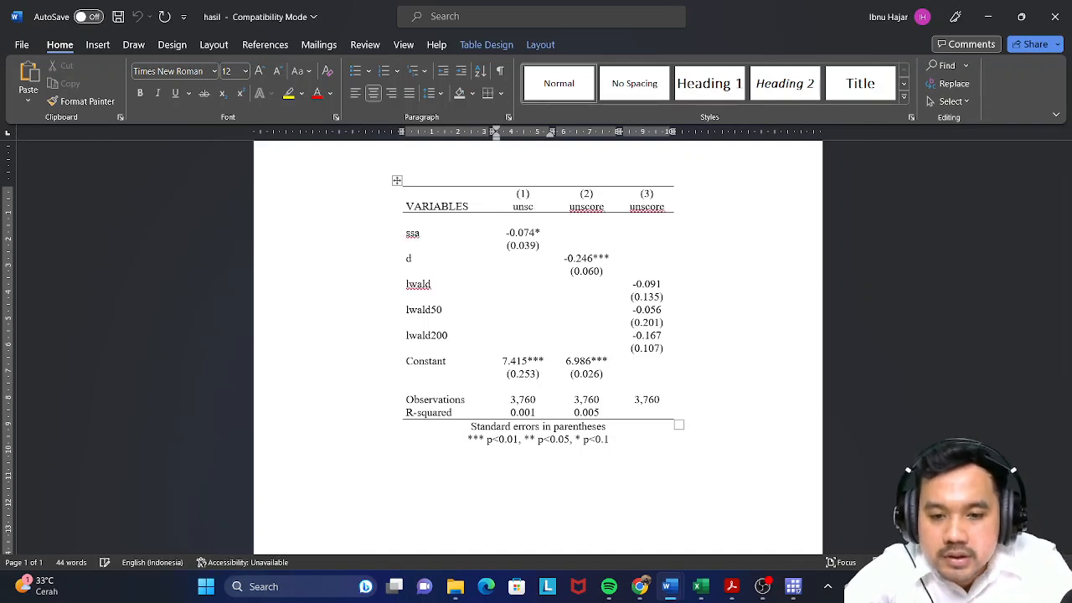
key(BackSpace)
key(BackSpace)
text(O)
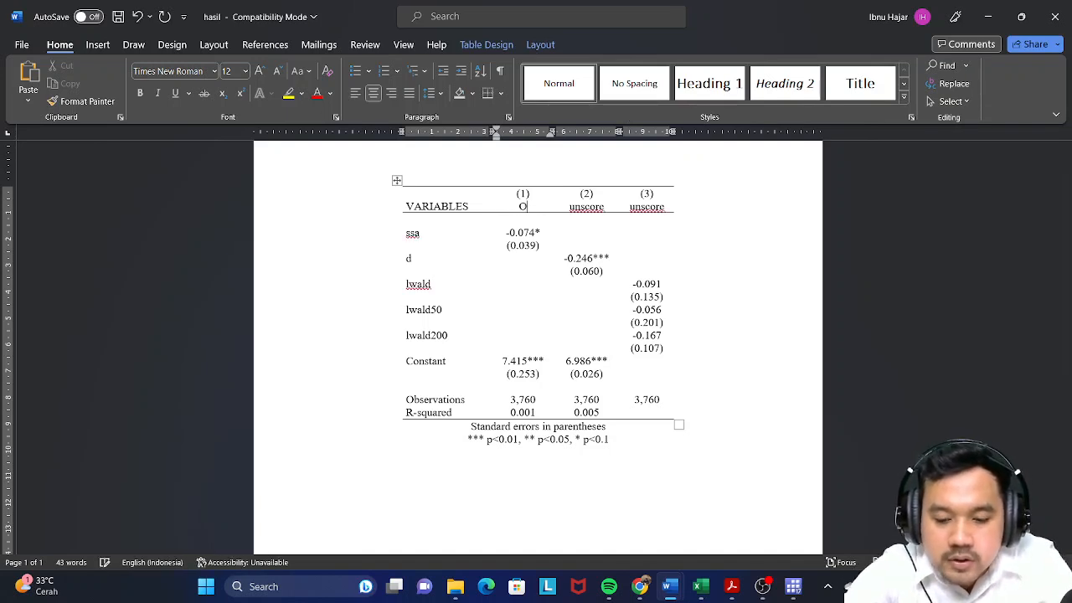
text(LS)
Step: Replace the unscore heading under column (2) of the regression table with OLS
click(608, 209)
key(BackSpace)
key(BackSpace)
key(BackSpace)
key(BackSpace)
key(BackSpace)
key(BackSpace)
key(BackSpace)
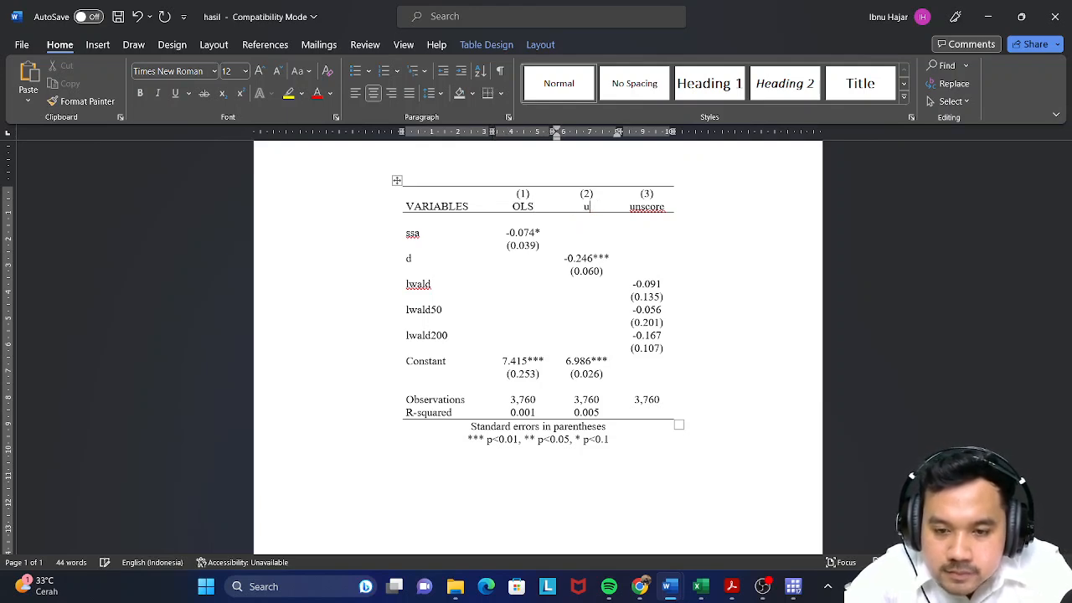
text(OLS)
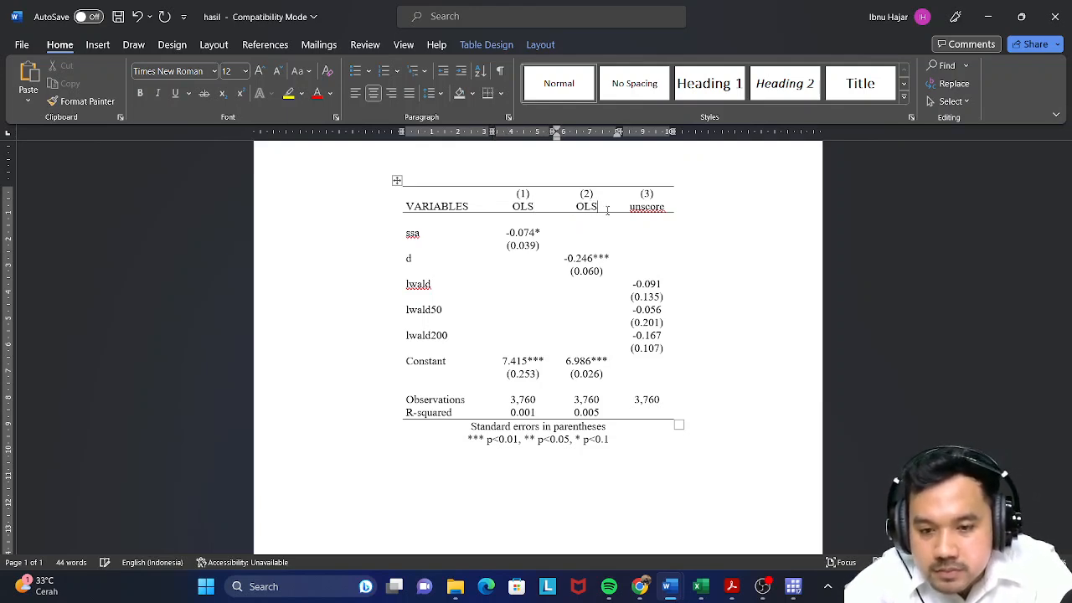
Step: Replace the unscore heading under column (3) of the regression table with RDD
click(668, 207)
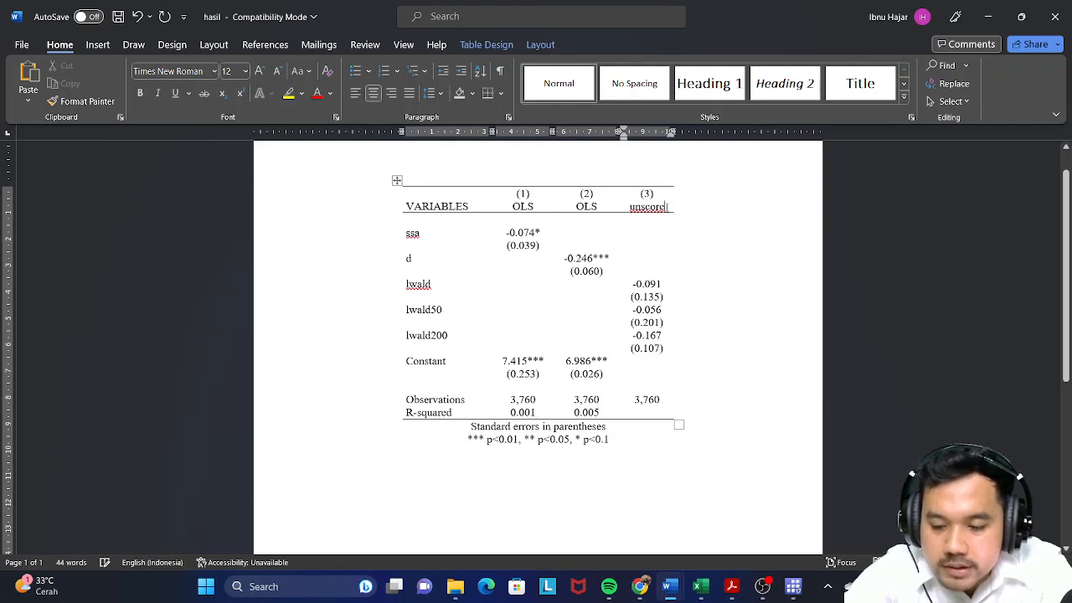
key(BackSpace)
key(BackSpace)
key(BackSpace)
key(BackSpace)
key(BackSpace)
key(BackSpace)
key(BackSpace)
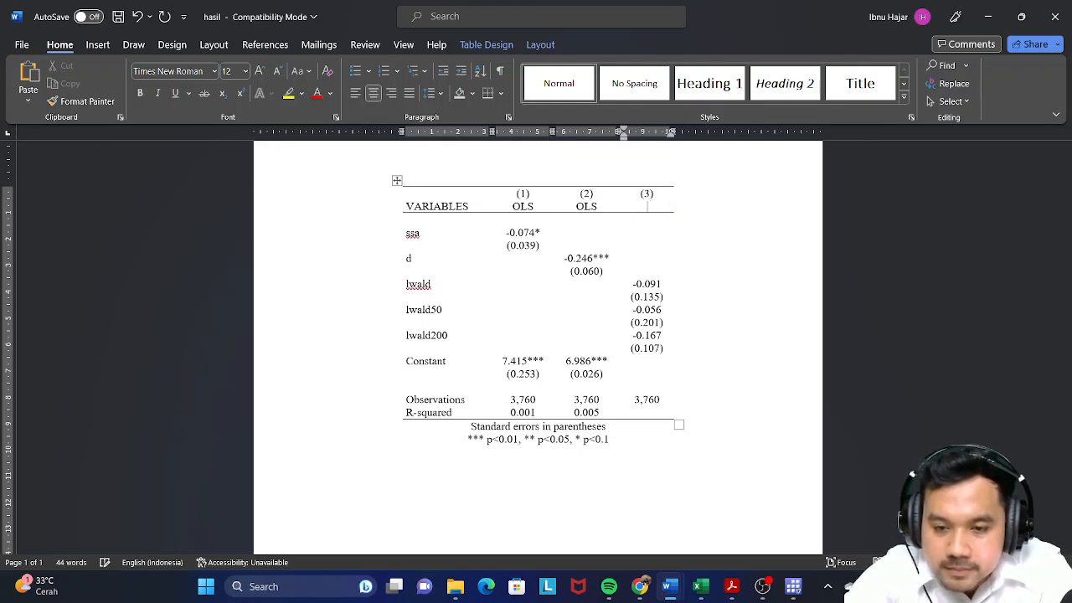
text(RDD)
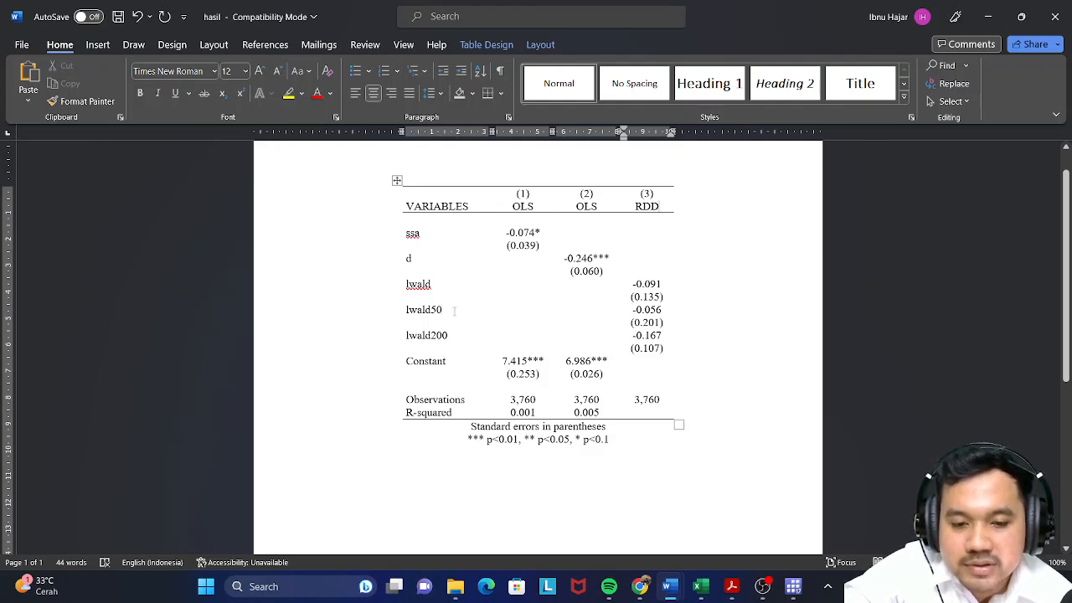
Step: Switch to the Tugas mikroekonometri 8 Kunci document to examine question 3's discontinuity plot and question 4's OLS and RDD table with its interpretation
mouse_move(793, 589)
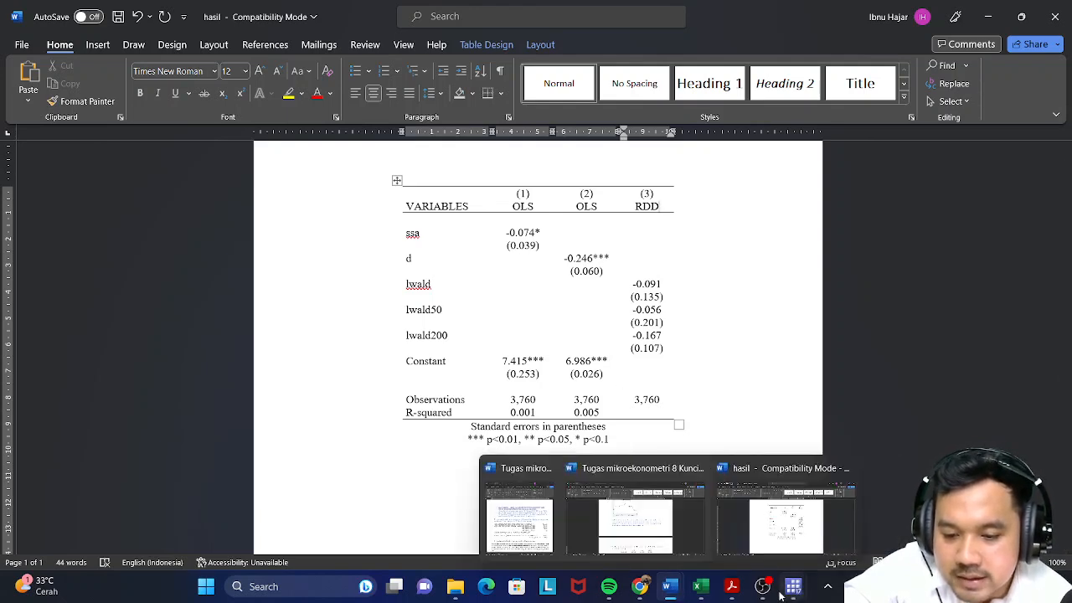
click(636, 514)
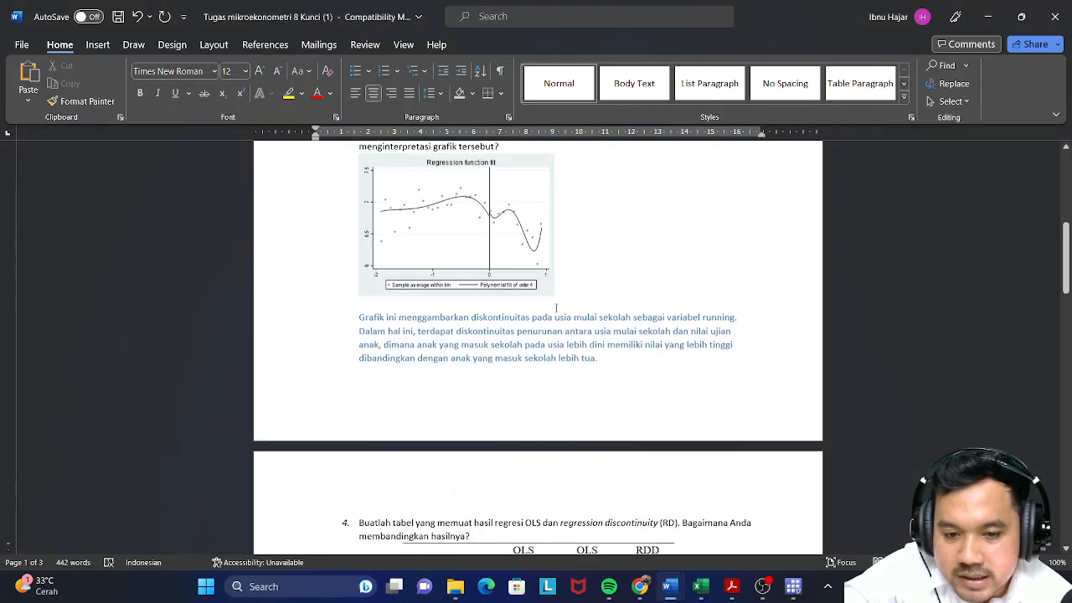
scroll(555, 307, up, 3)
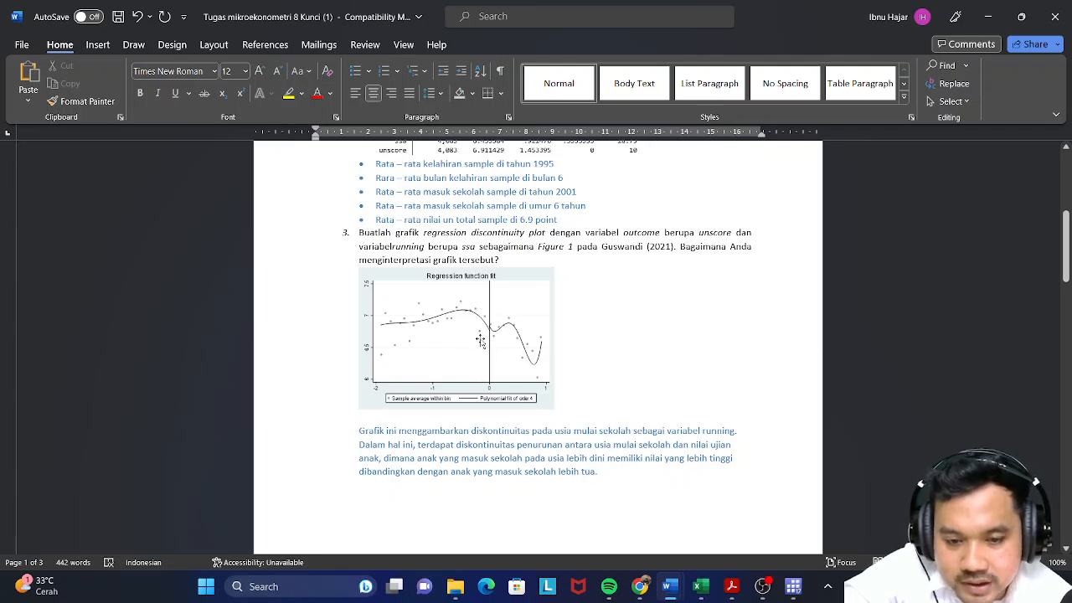
scroll(596, 378, down, 5)
scroll(597, 377, down, 8)
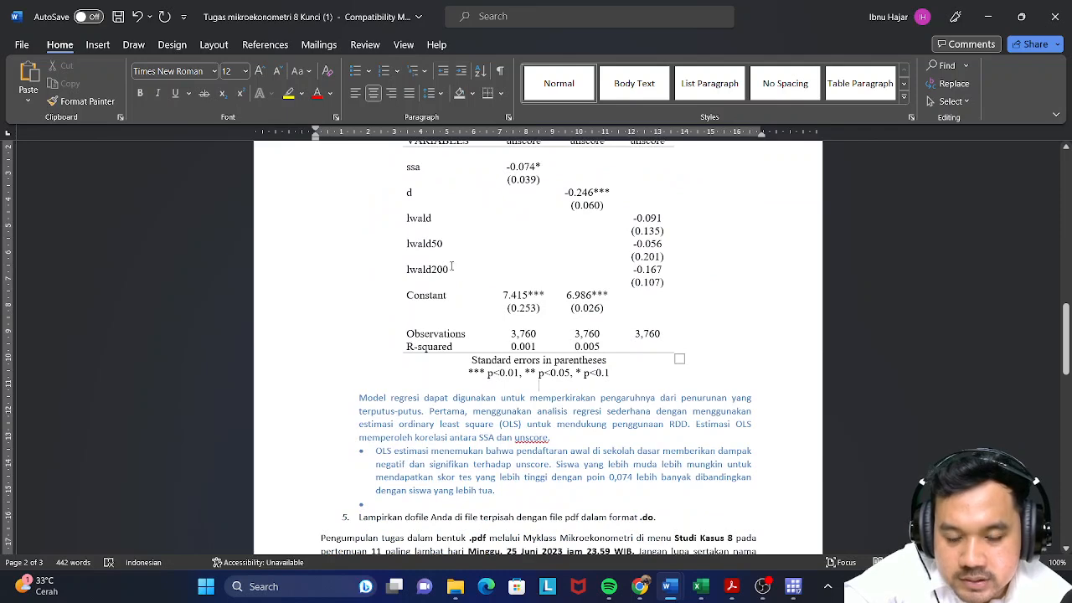
scroll(498, 263, up, 13)
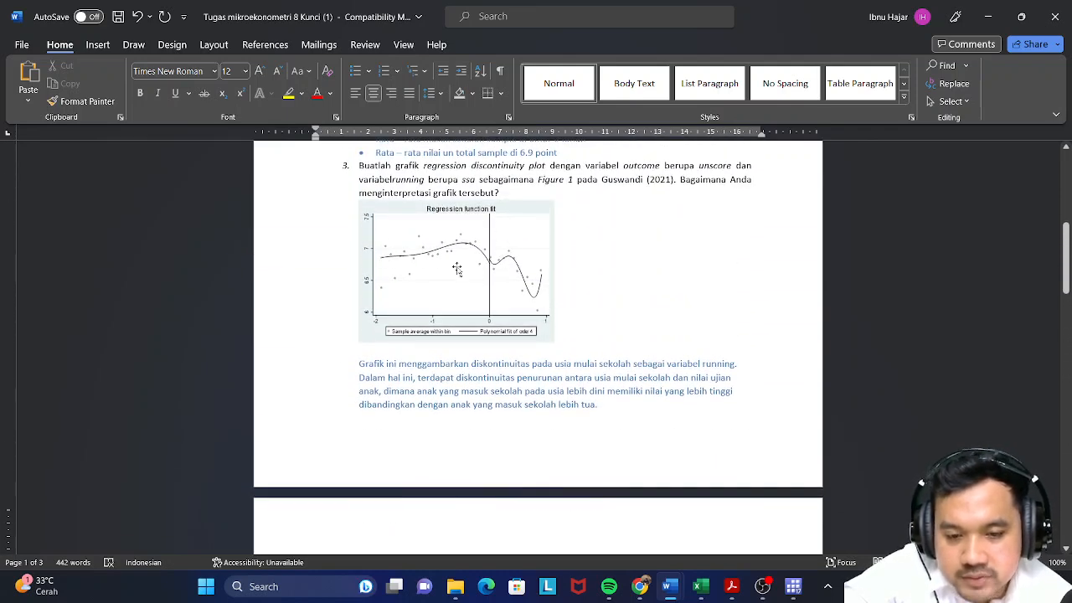
scroll(514, 282, down, 7)
scroll(522, 290, down, 7)
scroll(541, 287, up, 3)
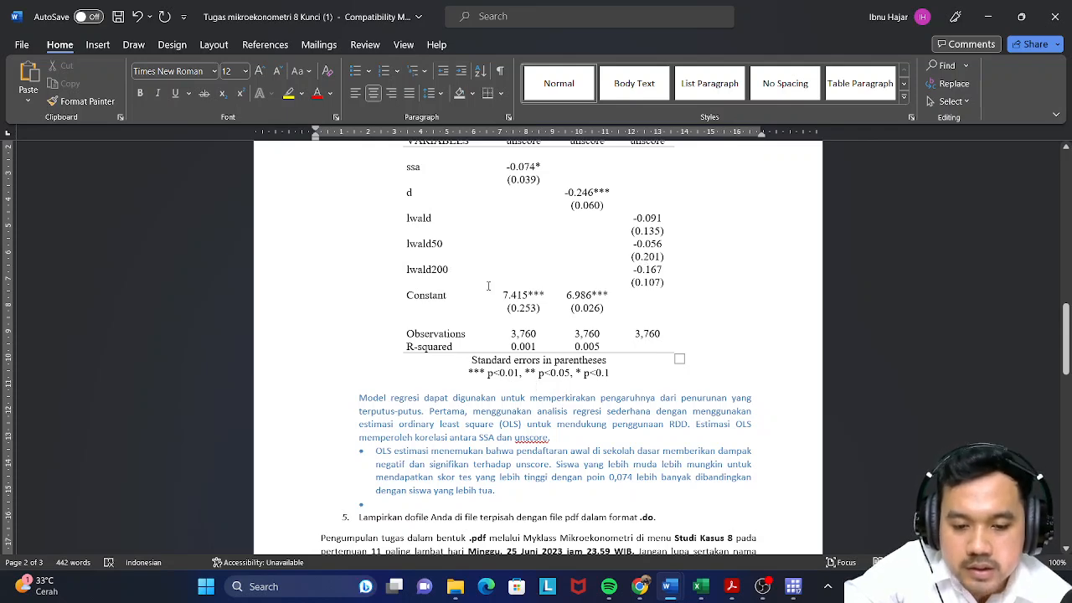
scroll(491, 251, up, 1)
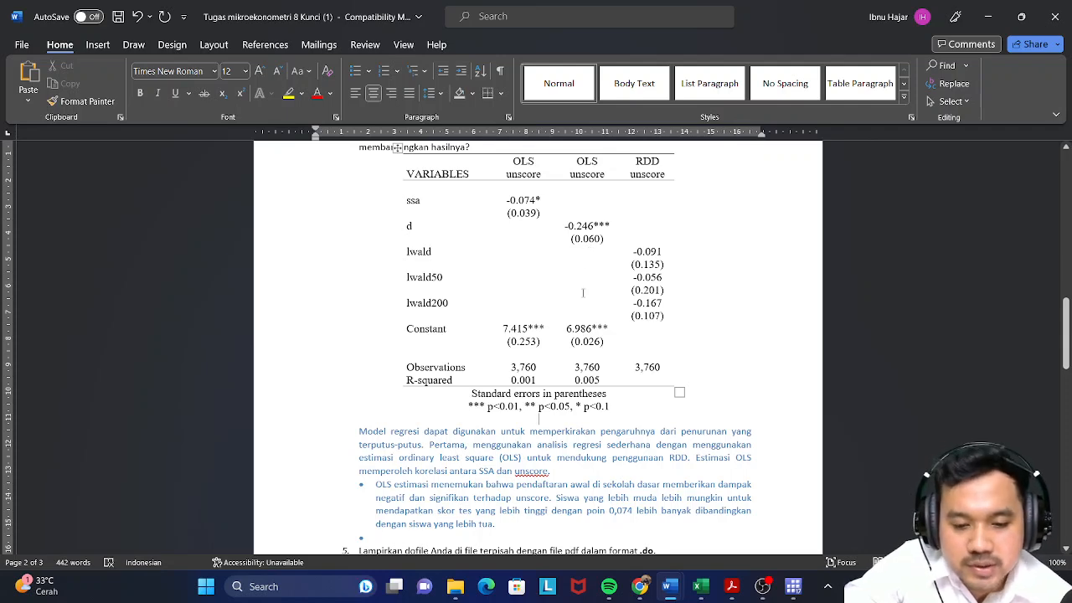
scroll(592, 284, down, 1)
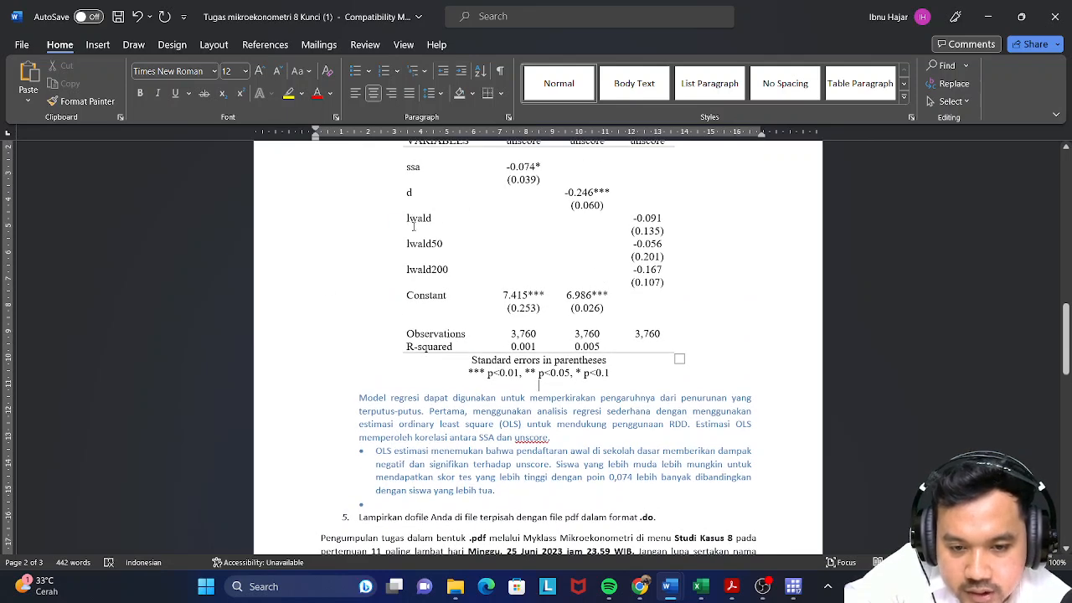
scroll(642, 270, up, 1)
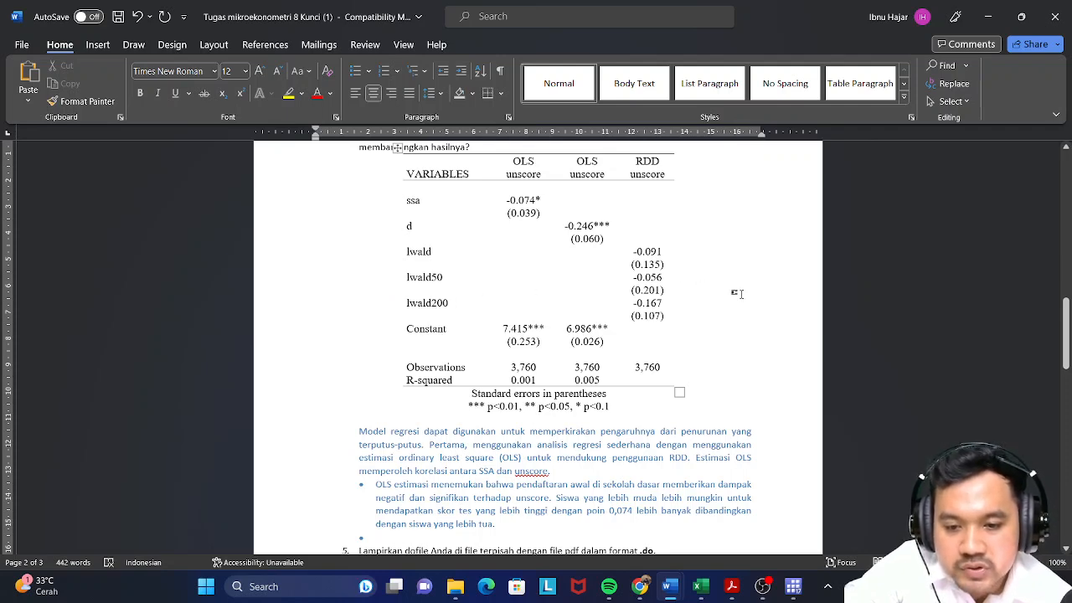
Step: Read question 5's do-file attachment requirement and the submission instructions at the end of the assignment
scroll(675, 305, down, 3)
scroll(625, 338, down, 5)
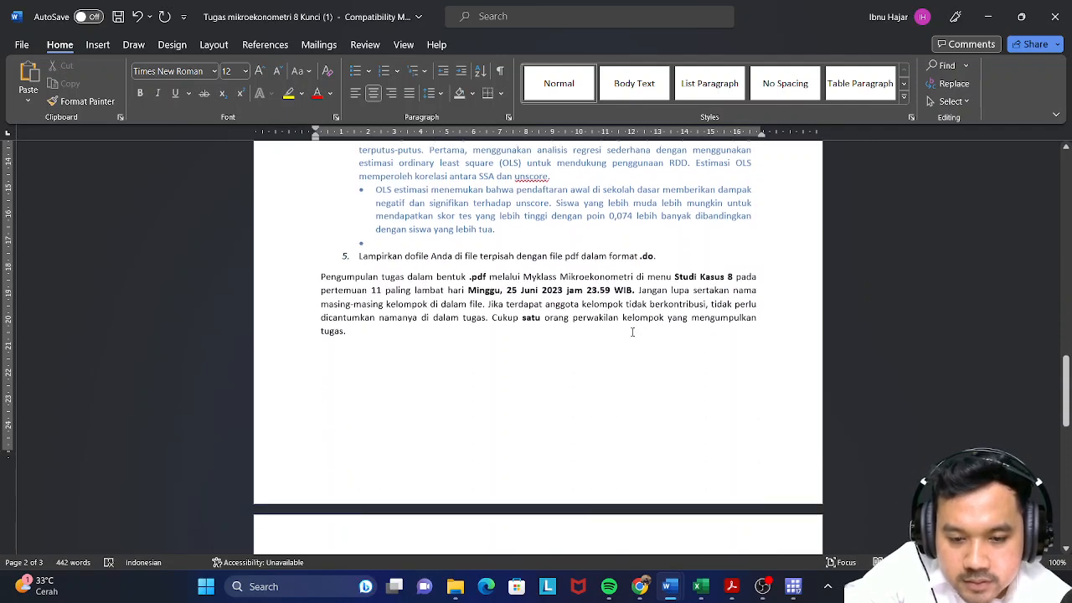
scroll(637, 328, up, 2)
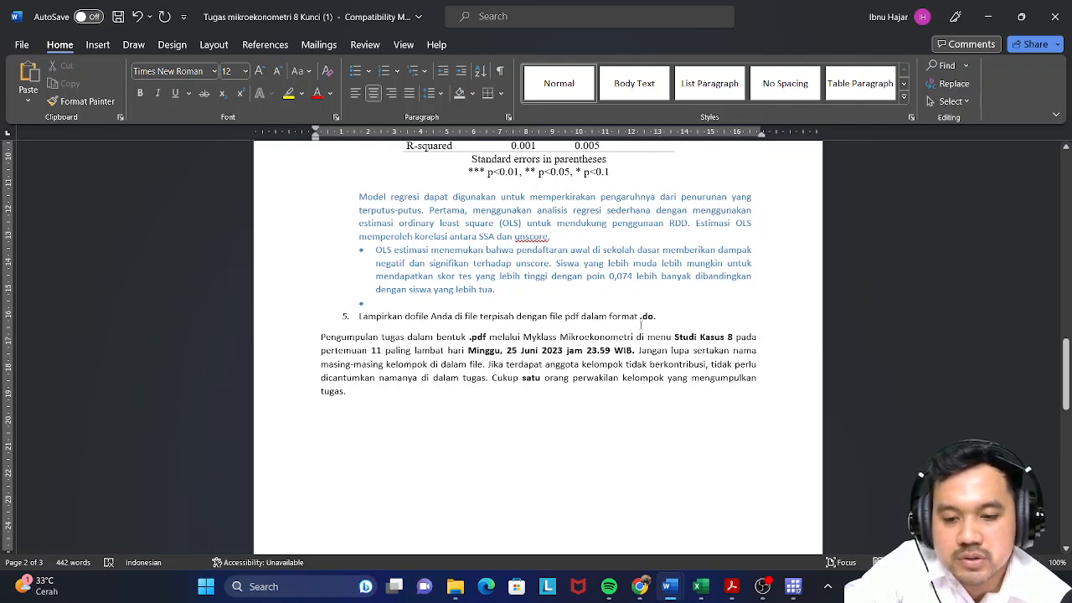
scroll(642, 316, down, 8)
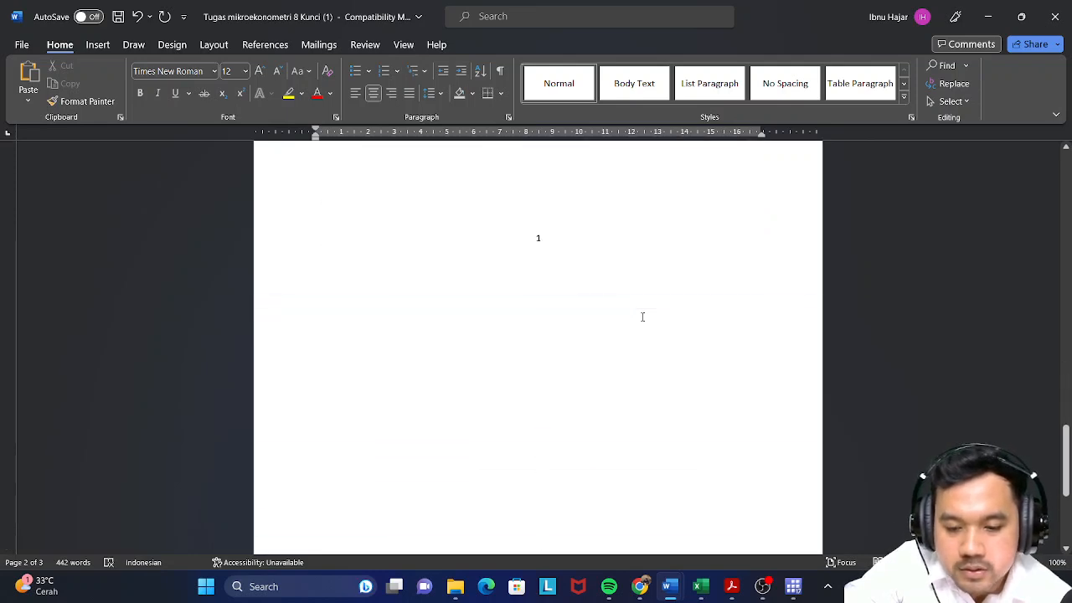
scroll(753, 502, up, 5)
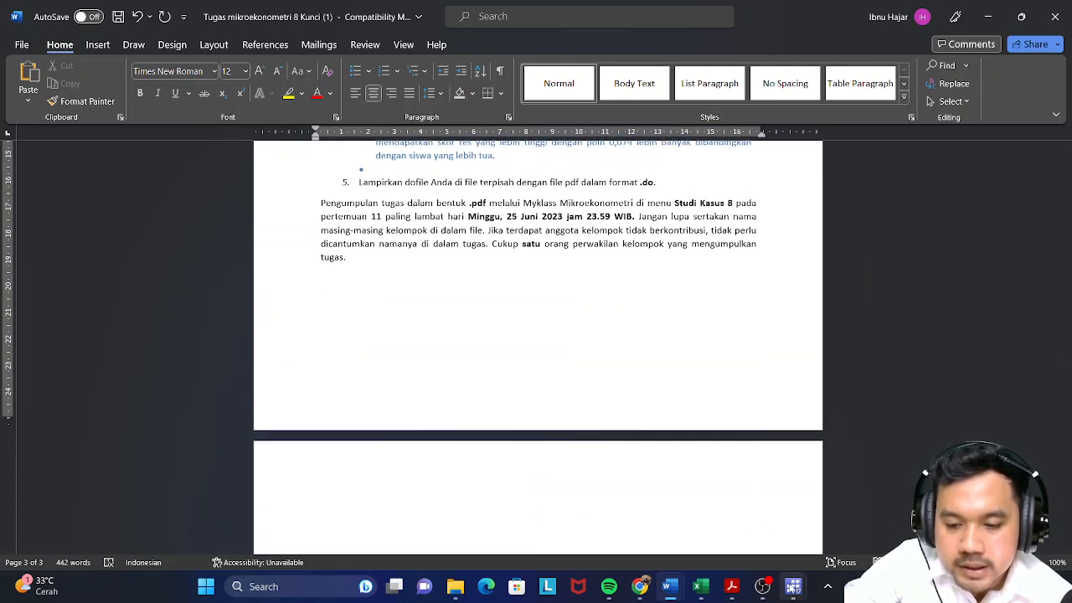
Step: Switch back to Stata and bring up the dofile tugas RDD script beside the results
mouse_move(793, 571)
click(725, 527)
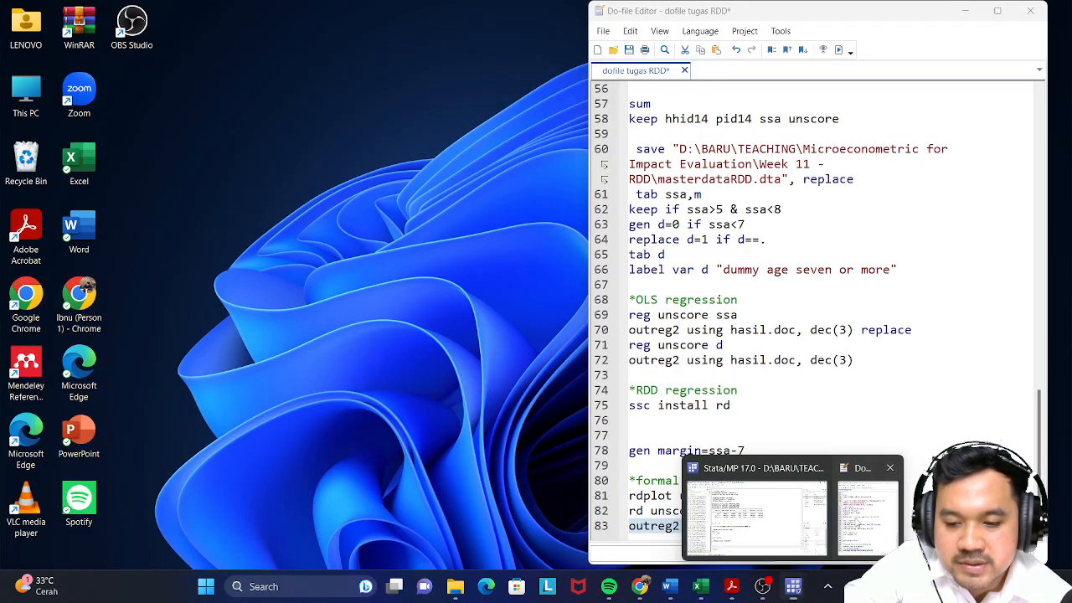
click(841, 519)
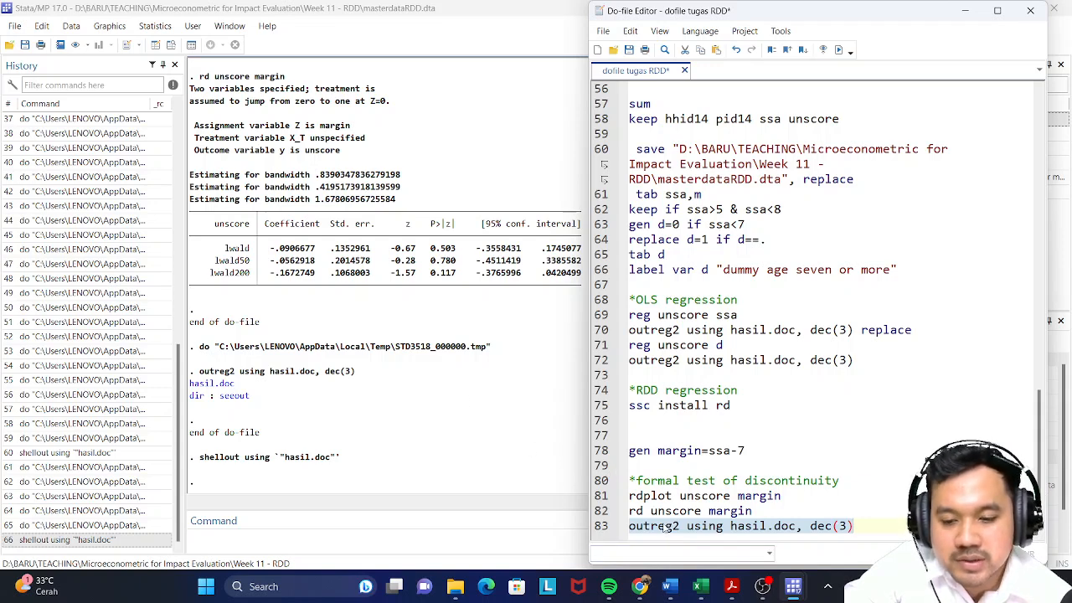
mouse_move(762, 586)
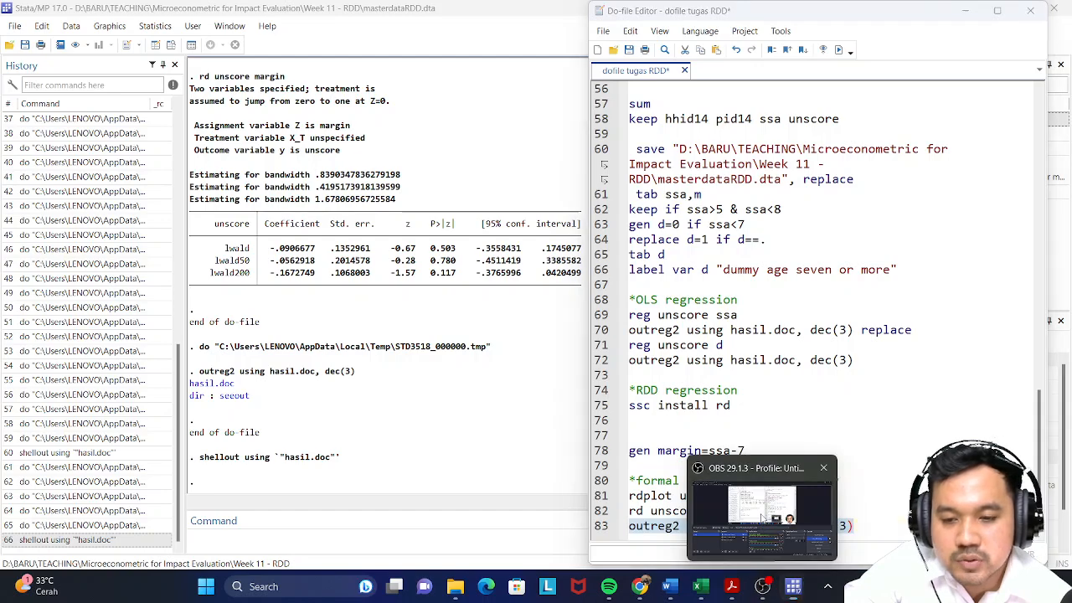